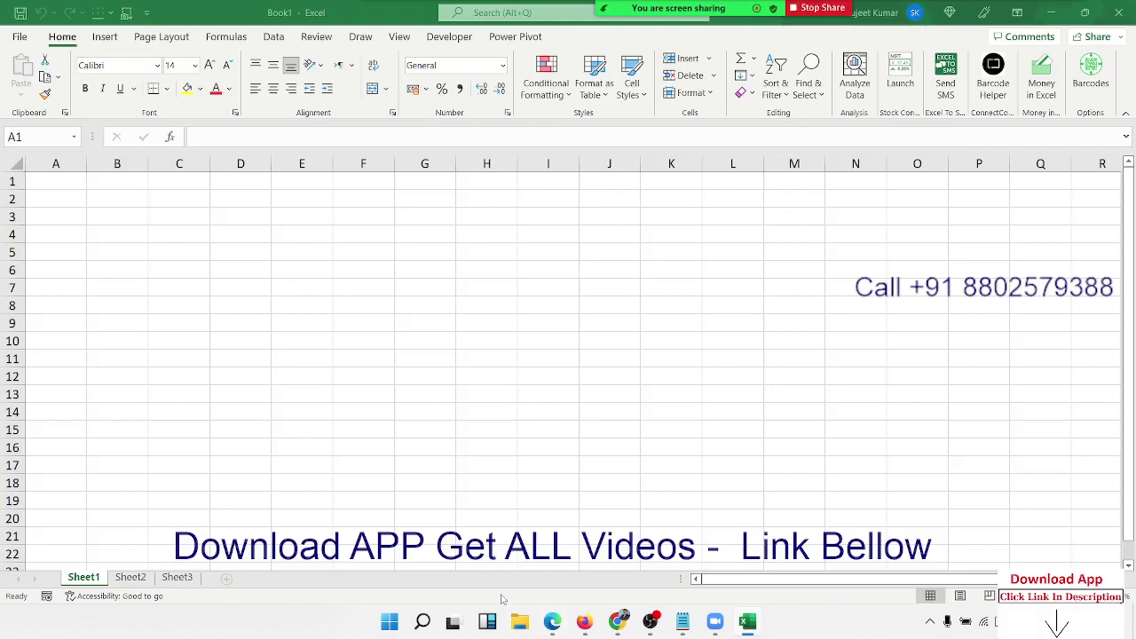
# Open the E:\2022 folder in File Explorer and delete its three existing items
pyautogui.click(520, 623)
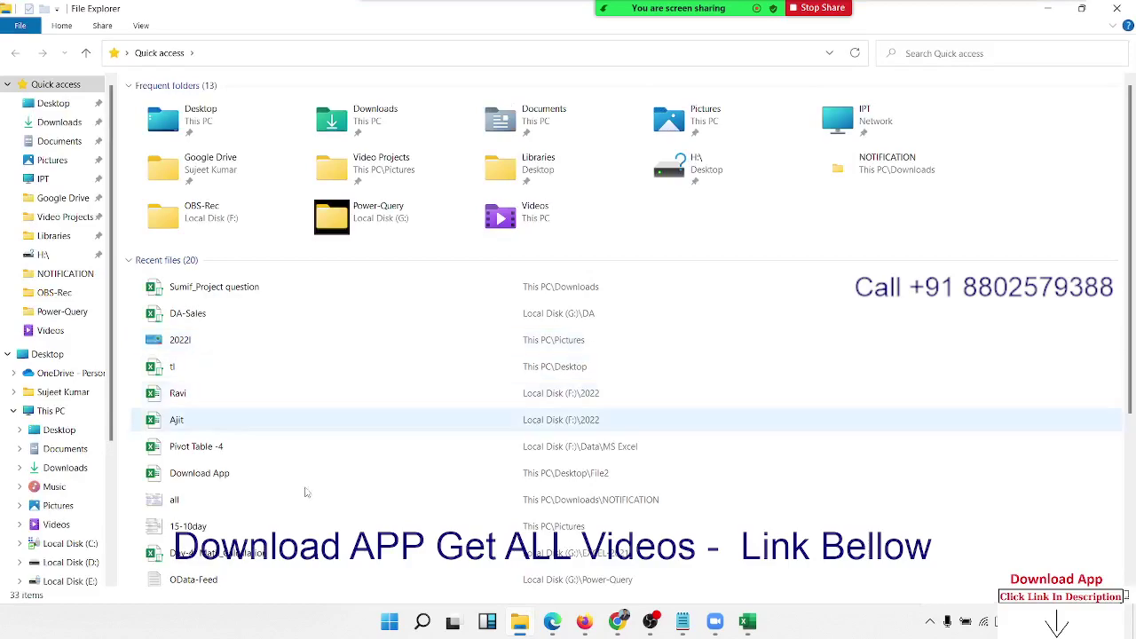
pyautogui.click(94, 582)
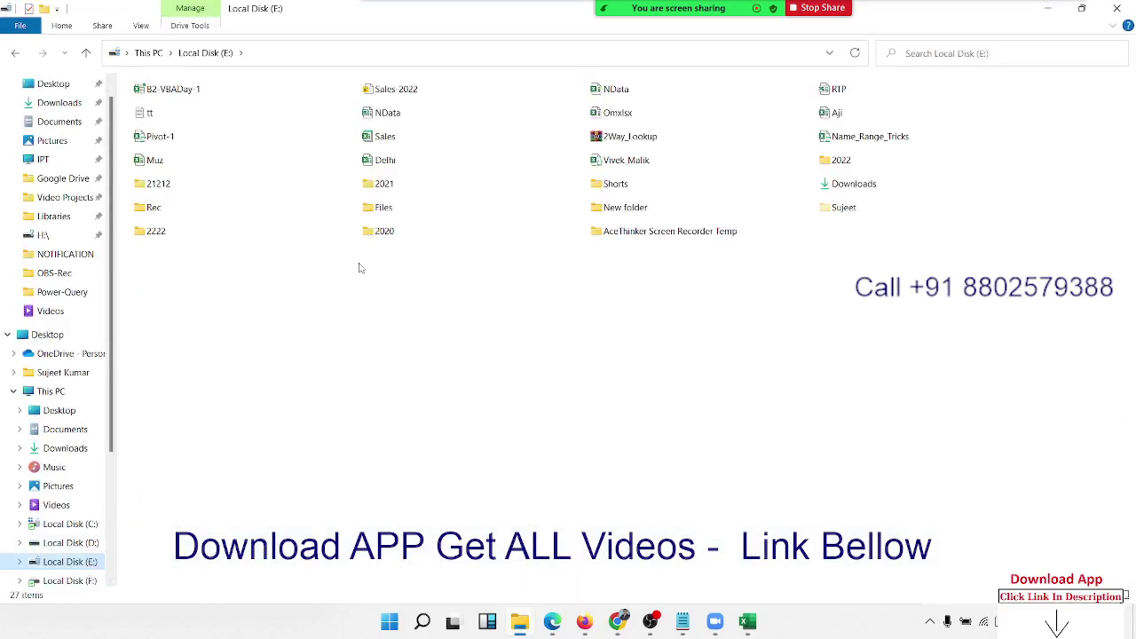
pyautogui.doubleClick(834, 160)
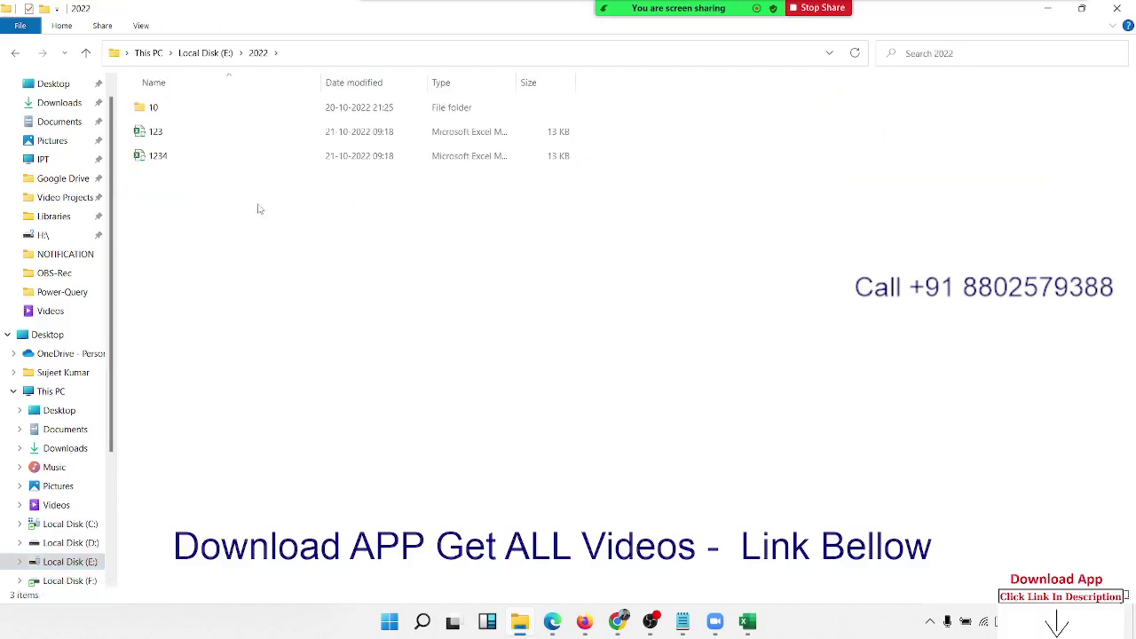
pyautogui.moveTo(604, 385); pyautogui.dragTo(133, 93)
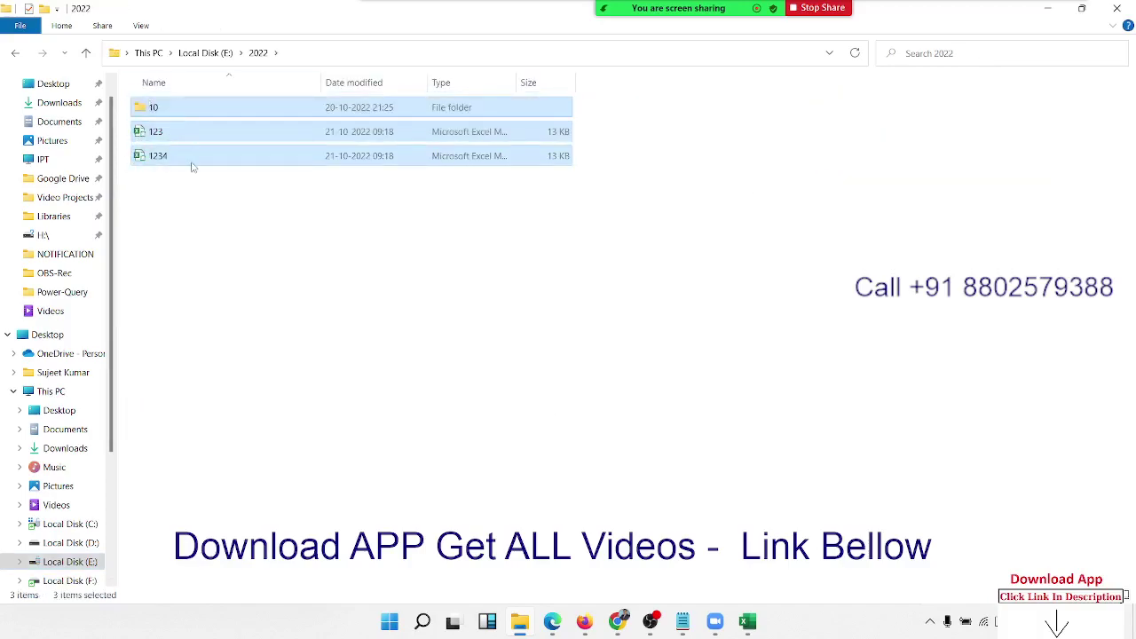
pyautogui.rightClick(191, 165)
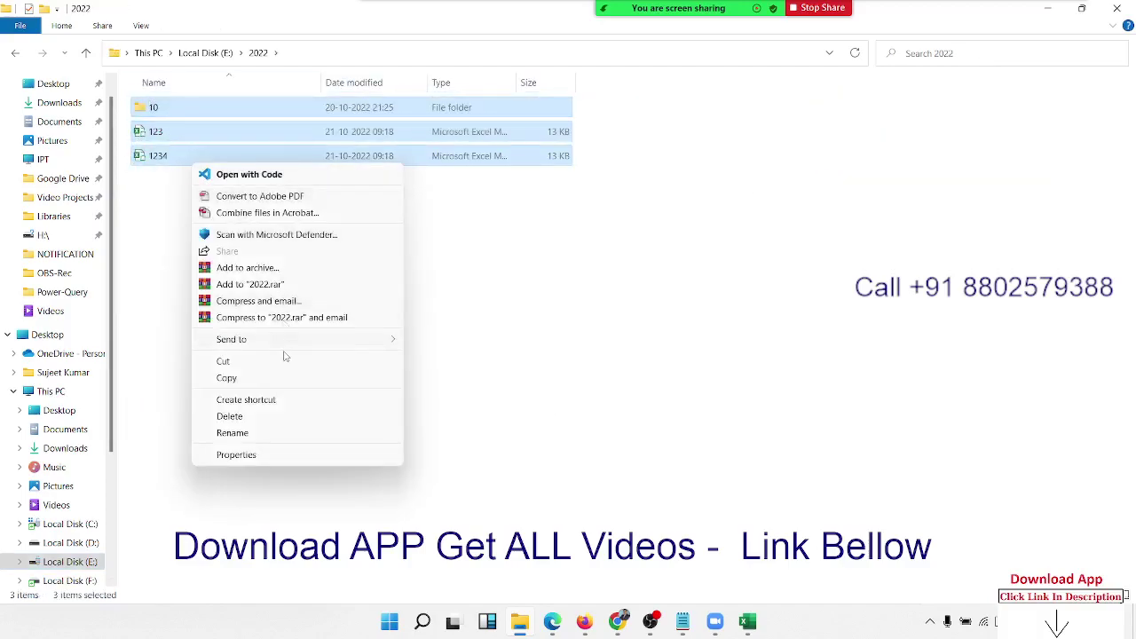
pyautogui.click(264, 417)
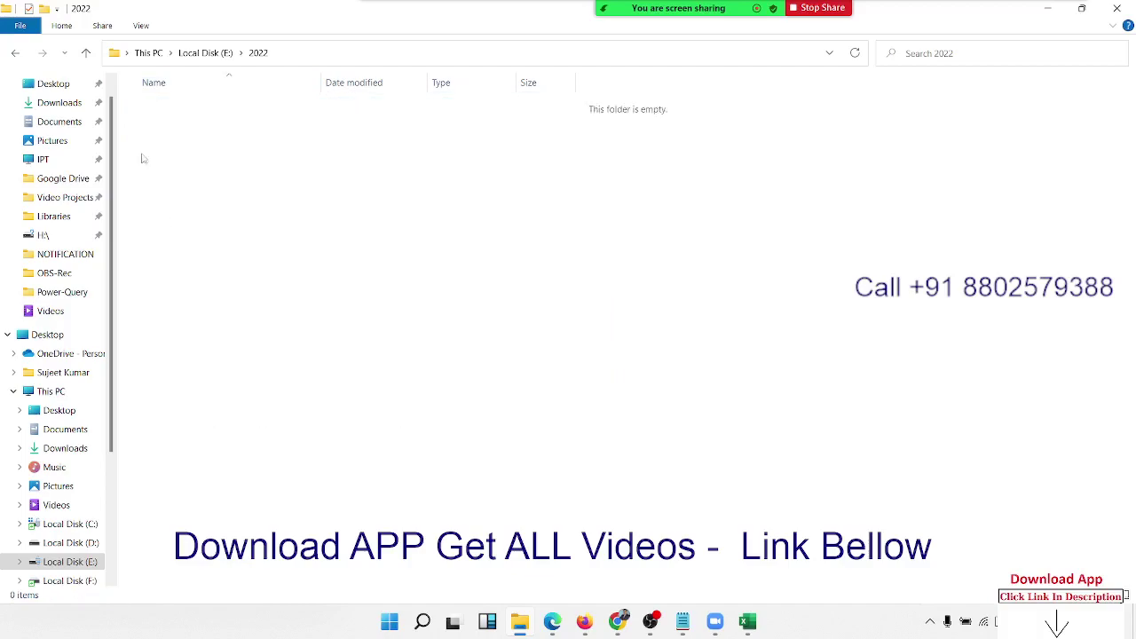
pyautogui.moveTo(158, 117); pyautogui.dragTo(188, 504)
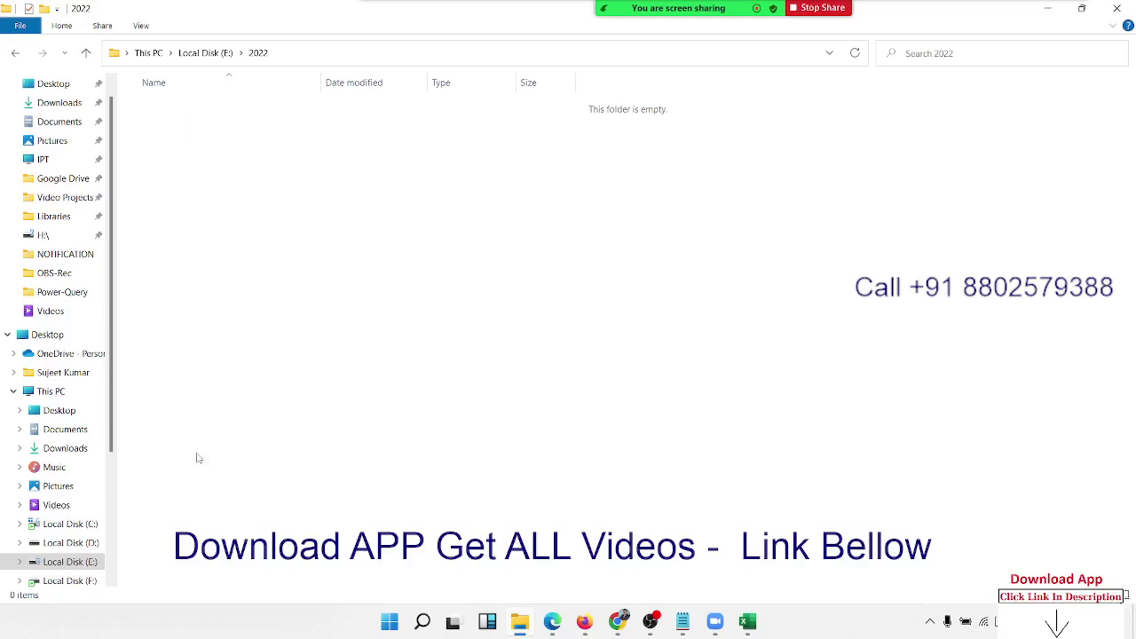
# Create a new Excel worksheet named JAN in the empty folder and open it
pyautogui.rightClick(165, 113)
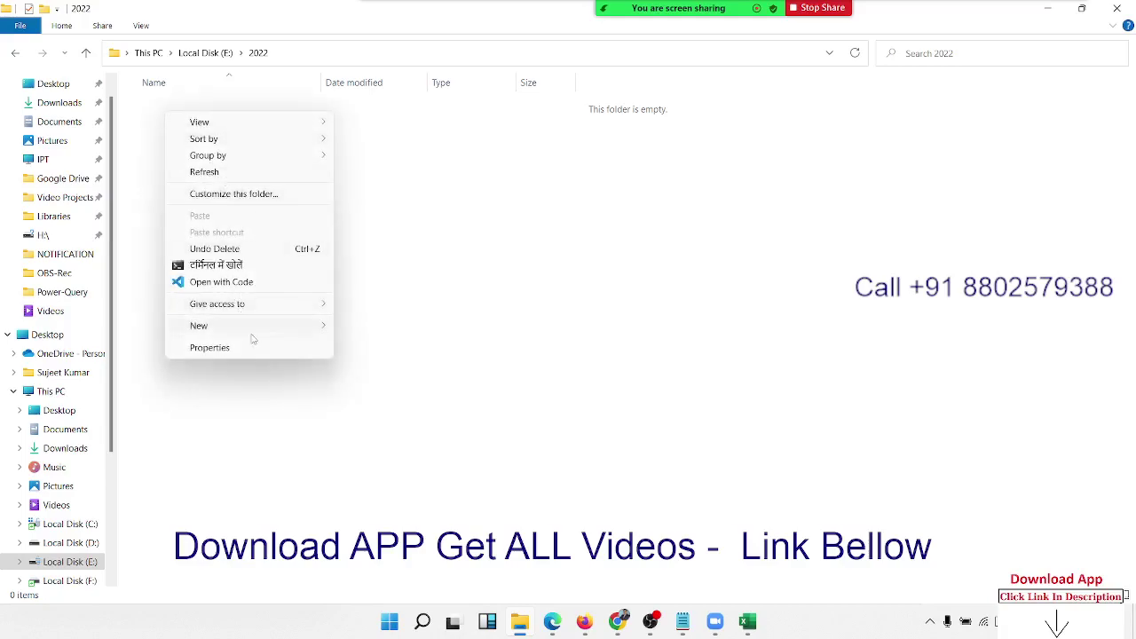
pyautogui.moveTo(293, 332)
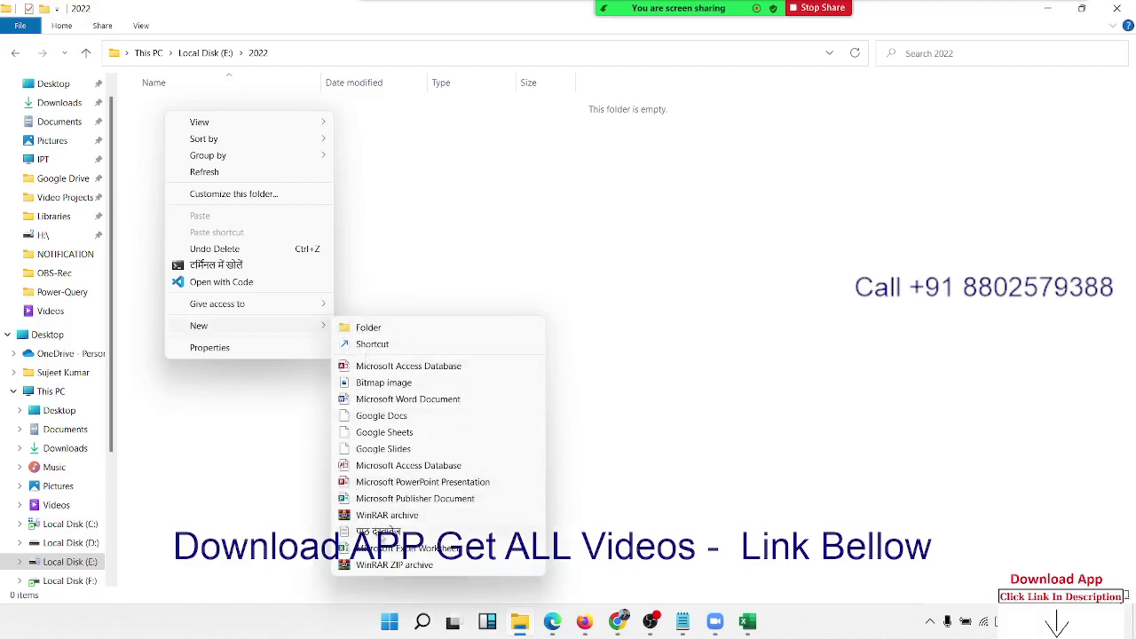
pyautogui.click(405, 550)
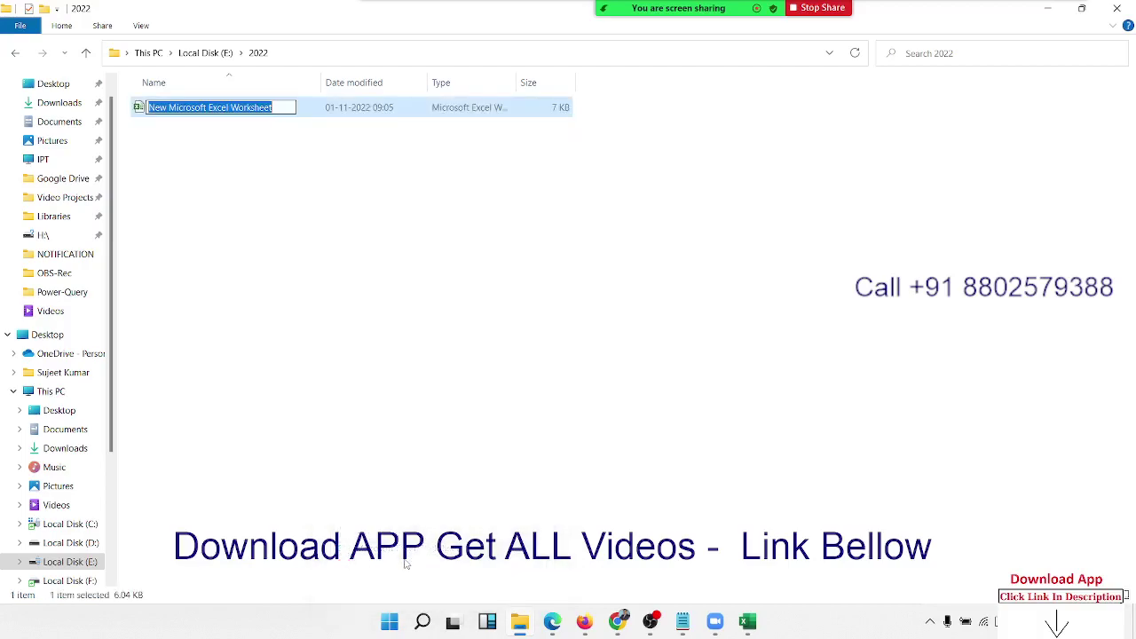
pyautogui.write('JAN')
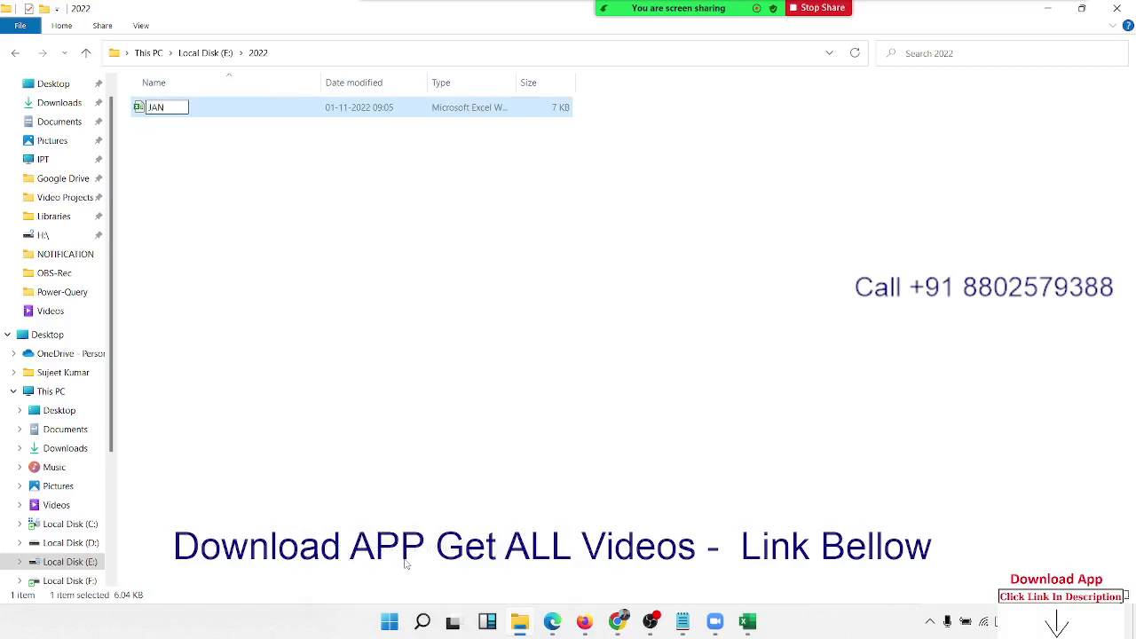
pyautogui.press('Return')
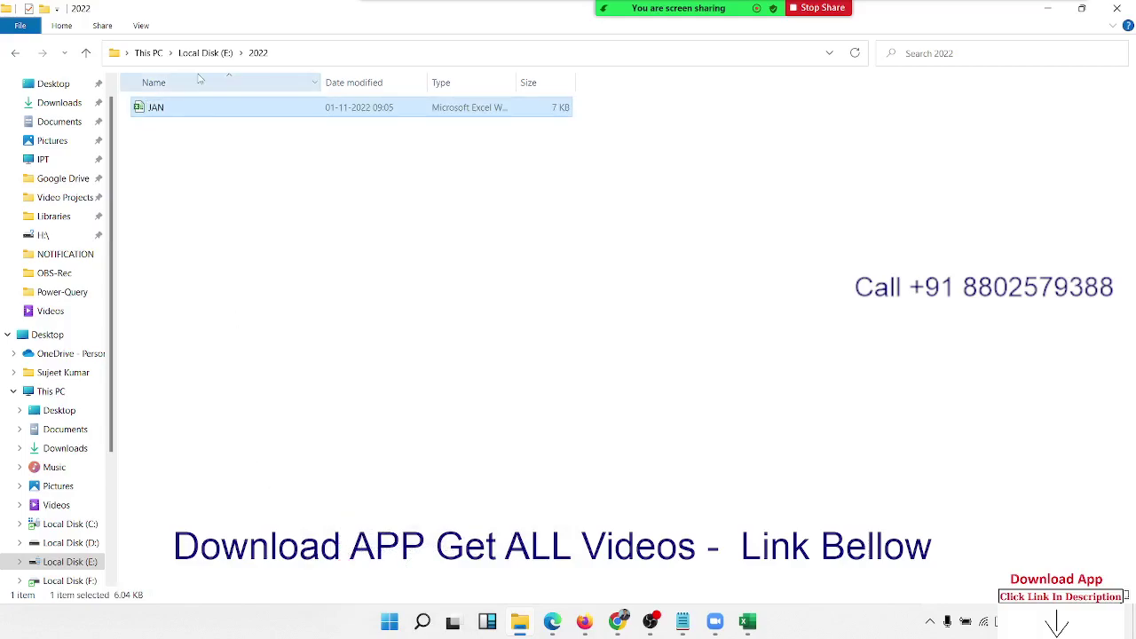
pyautogui.doubleClick(213, 107)
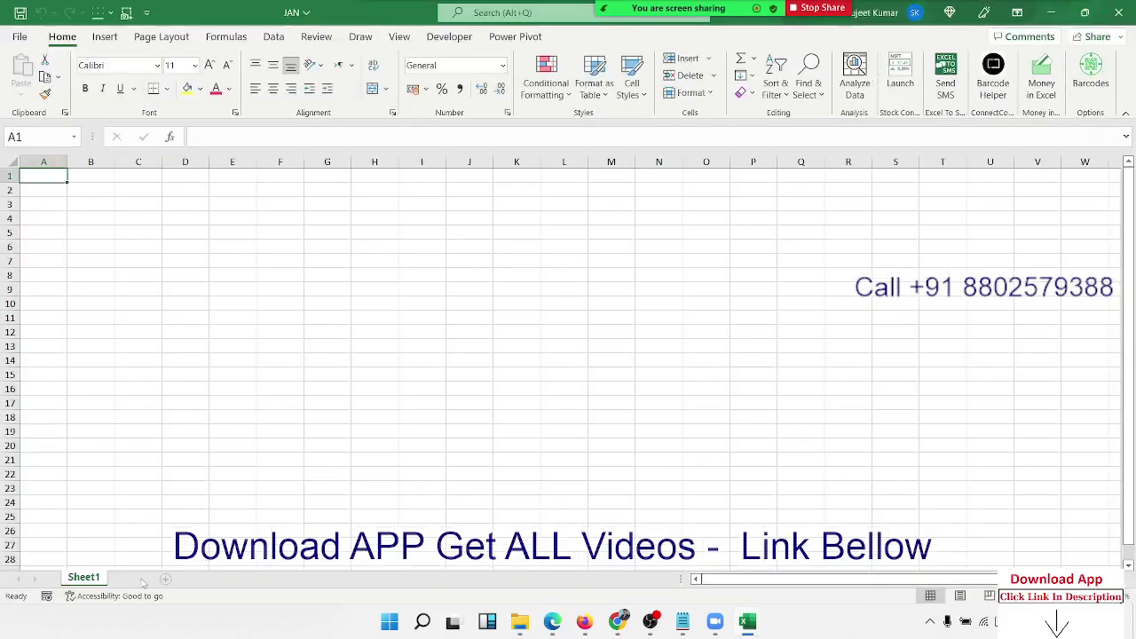
# Add four sheets so the JAN workbook has Sheet1 through Sheet5
pyautogui.click(133, 577)
pyautogui.click(212, 579)
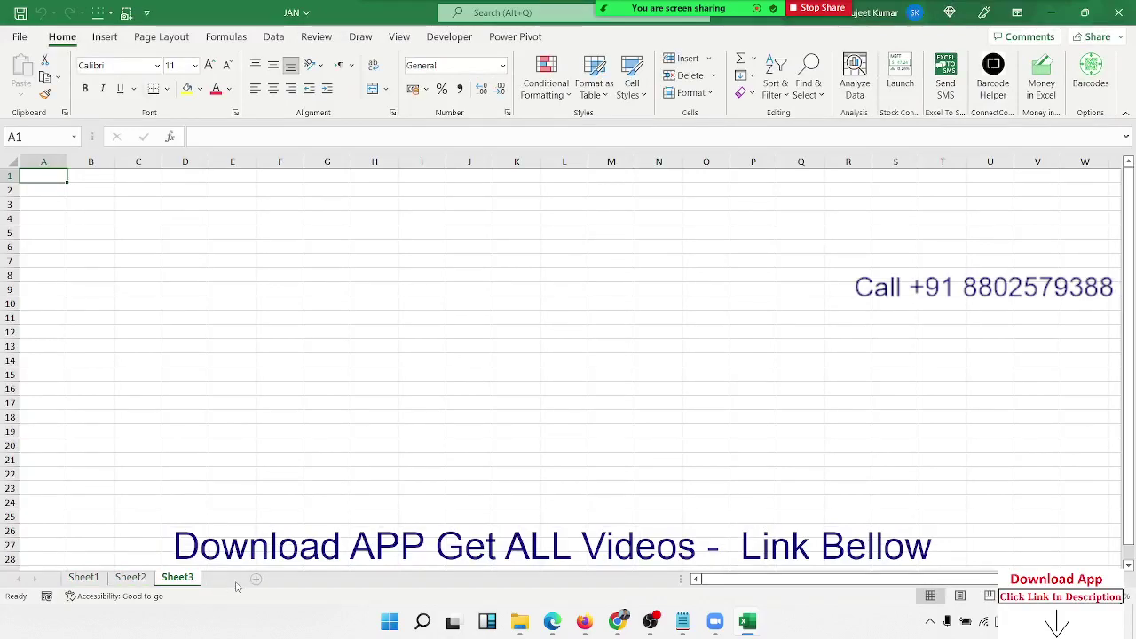
pyautogui.click(258, 578)
pyautogui.click(306, 579)
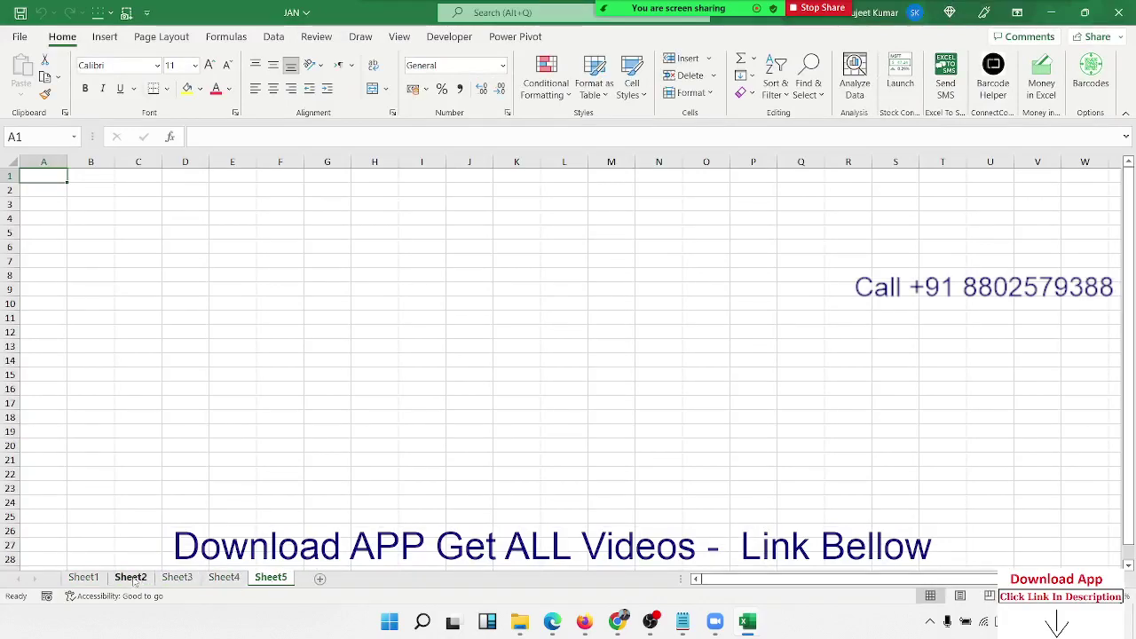
pyautogui.keyDown('shift'); pyautogui.click(83, 577); pyautogui.keyUp('shift')
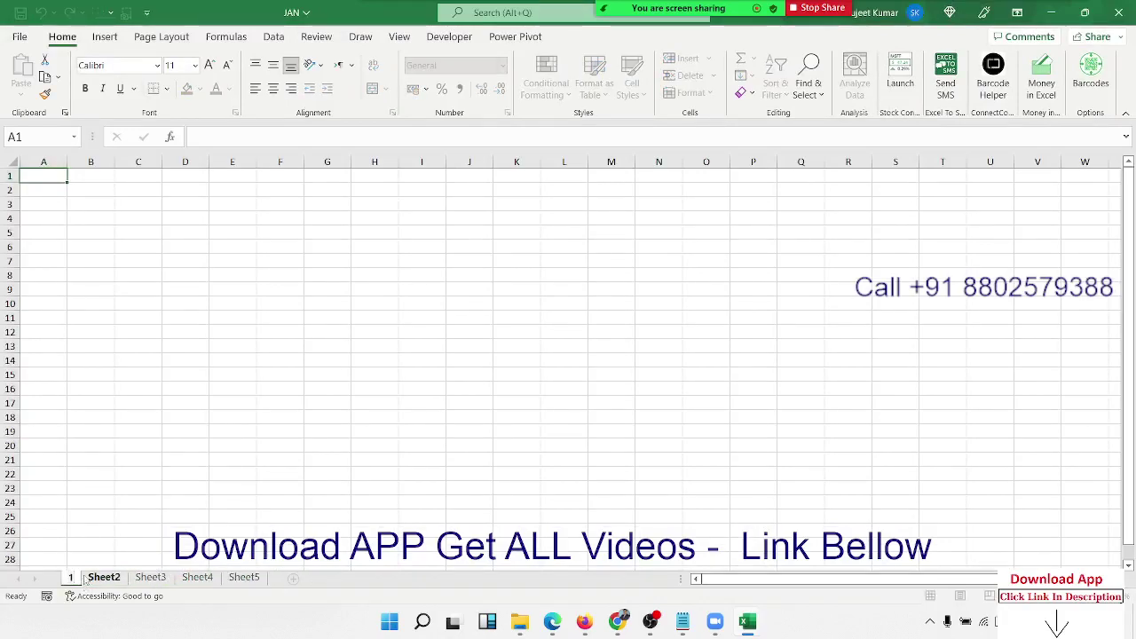
pyautogui.click(104, 578)
# Rename Sheet2 to Sheet5 as 2, 3, 4 and 5, then close JAN without saving
pyautogui.doubleClick(104, 578)
pyautogui.write('2')
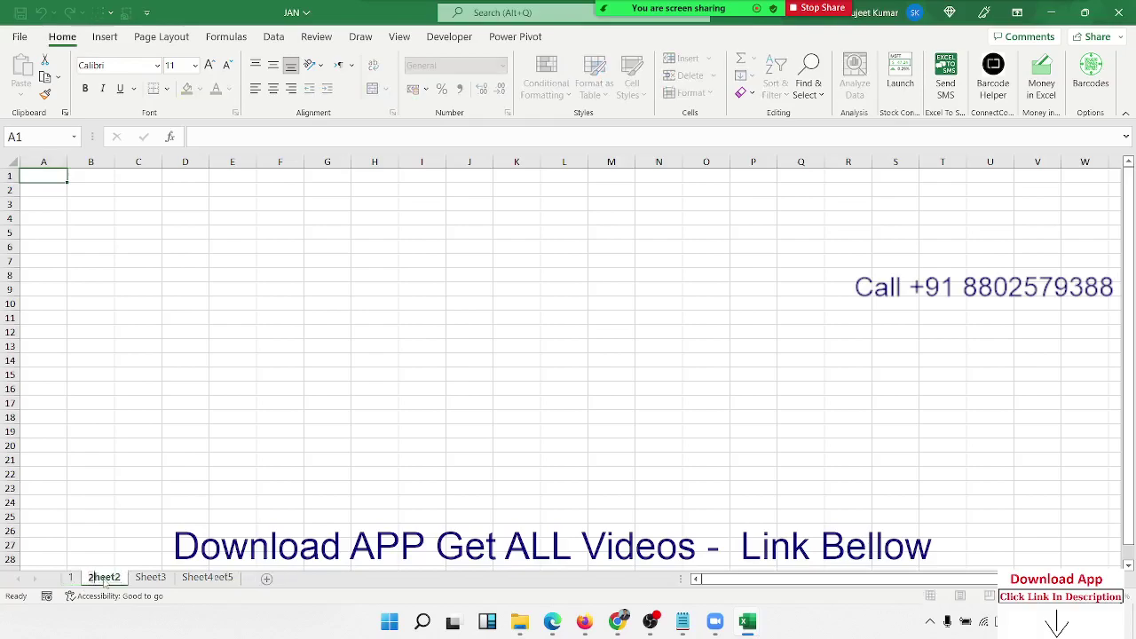
pyautogui.click(122, 578)
pyautogui.doubleClick(125, 578)
pyautogui.write('3')
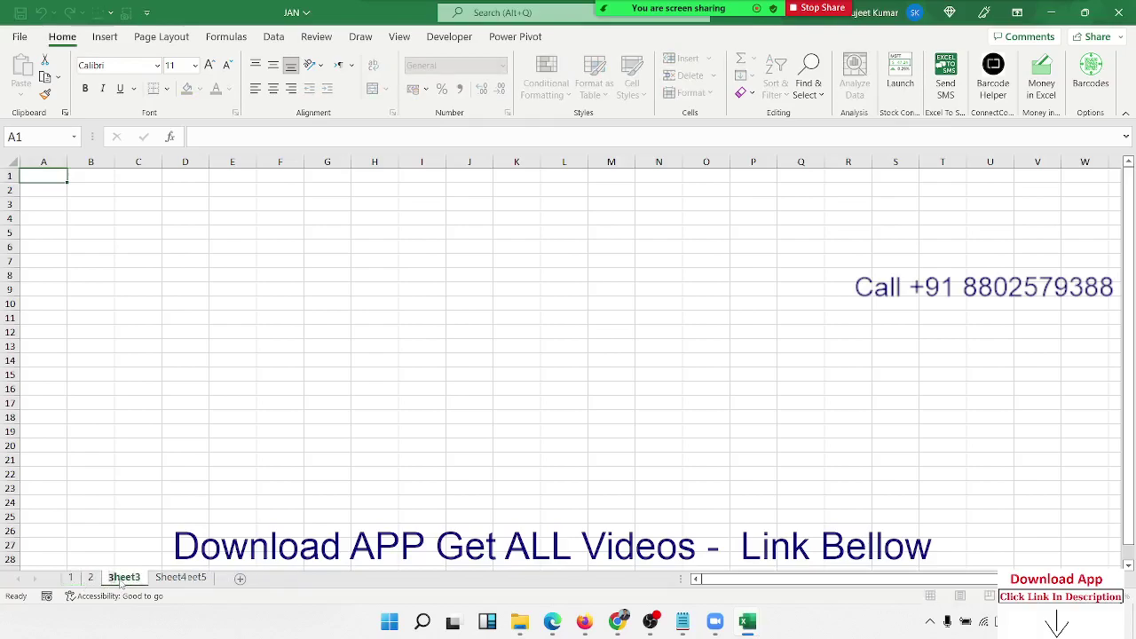
pyautogui.click(151, 578)
pyautogui.doubleClick(161, 577)
pyautogui.write('4')
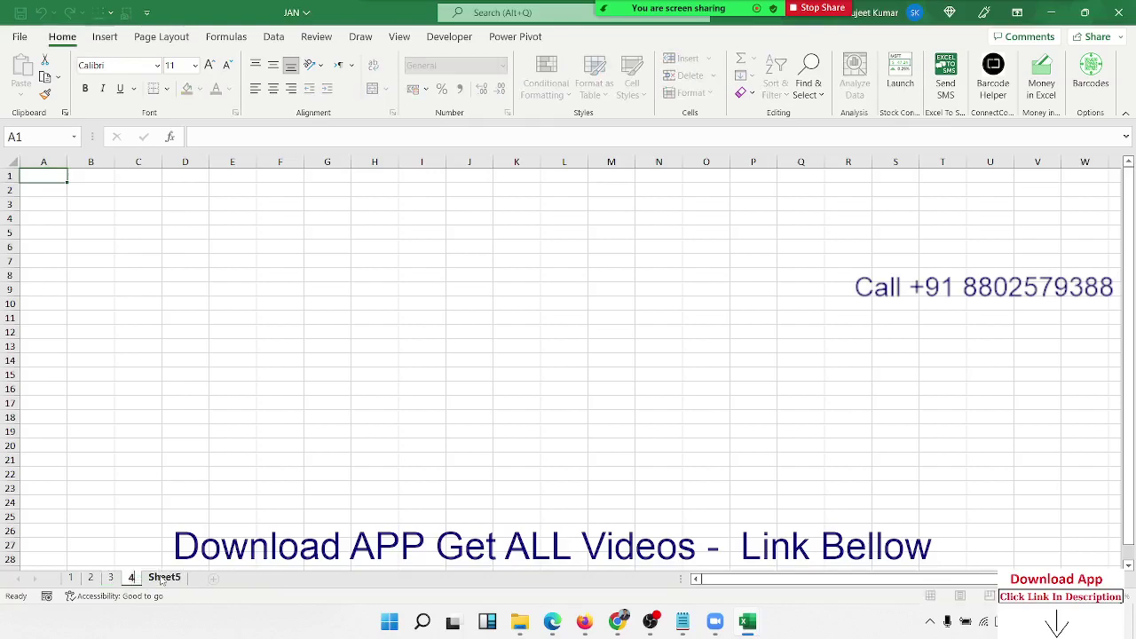
pyautogui.click(157, 578)
pyautogui.doubleClick(157, 578)
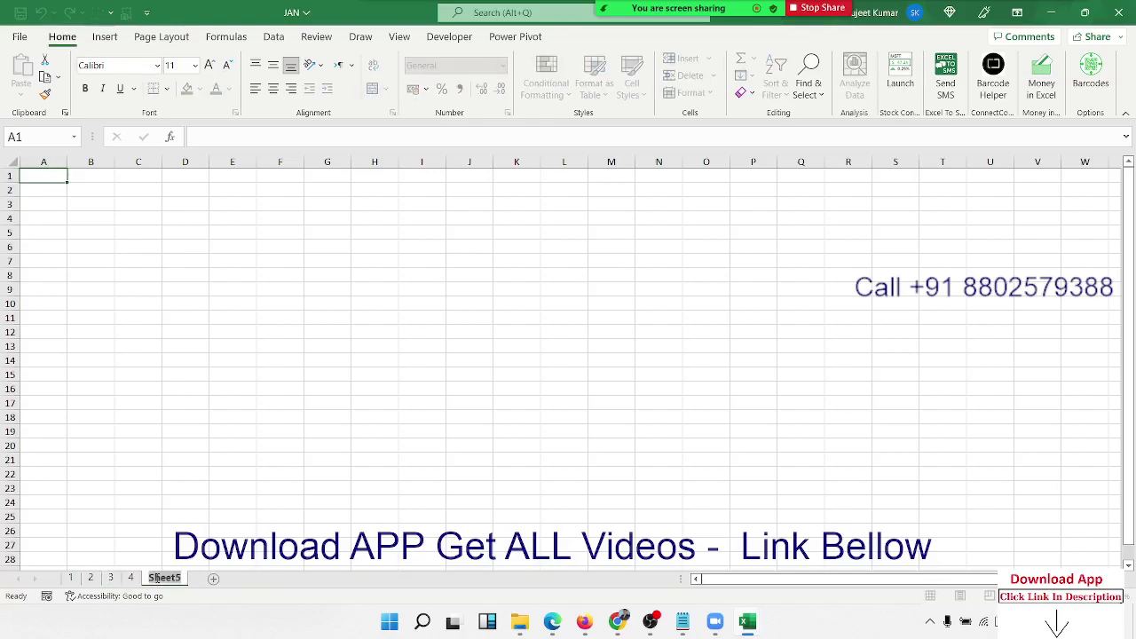
pyautogui.write('5')
pyautogui.click(196, 481)
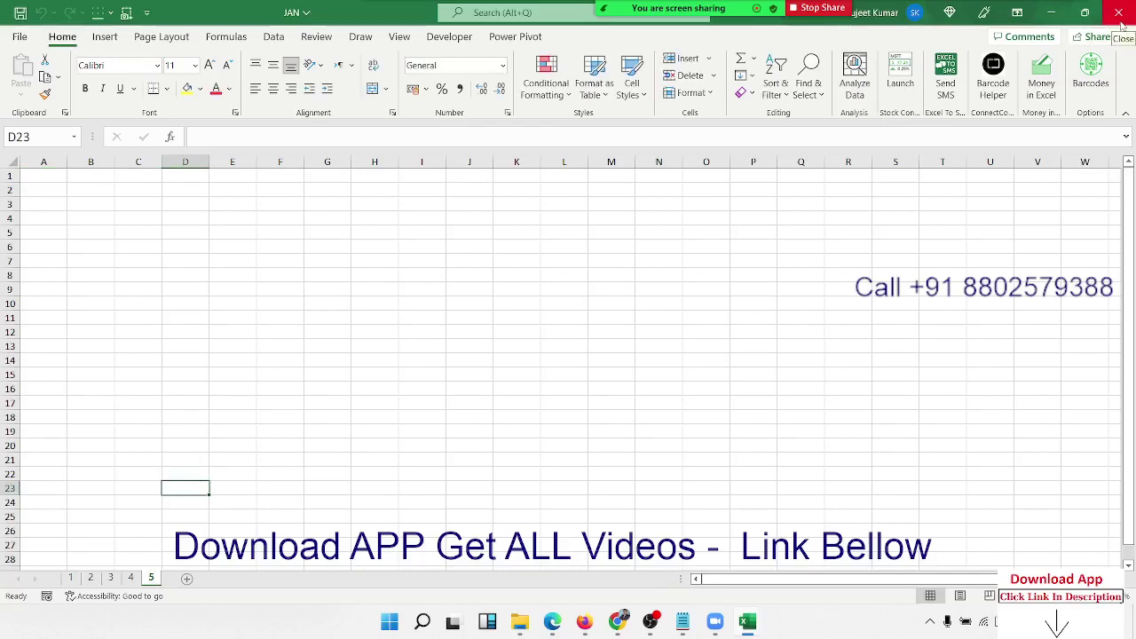
pyautogui.click(1121, 24)
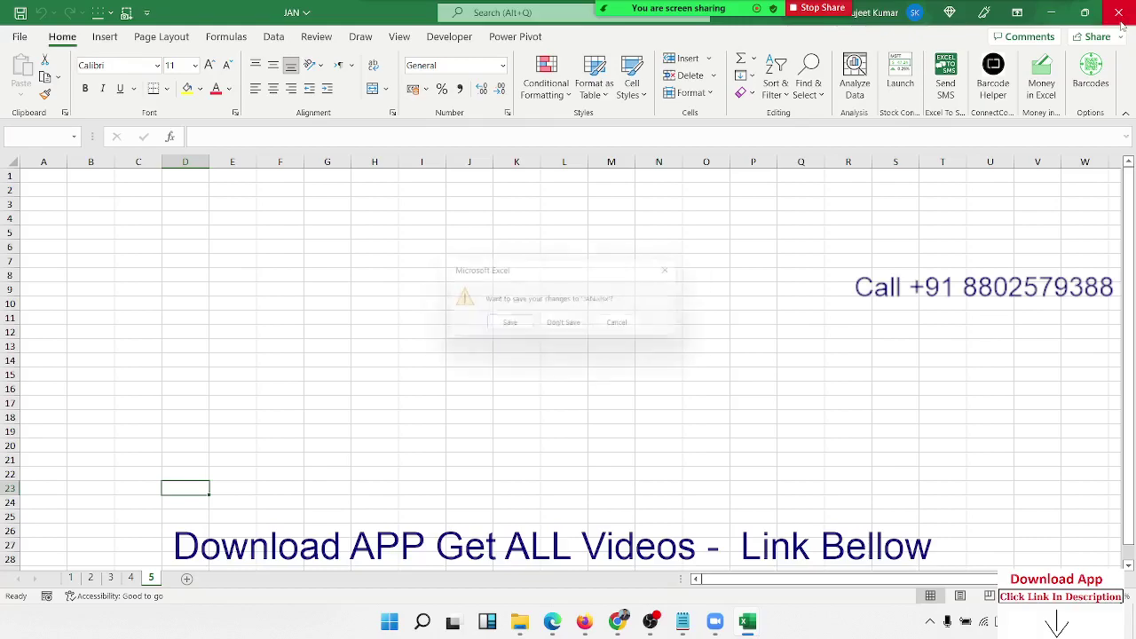
pyautogui.click(561, 329)
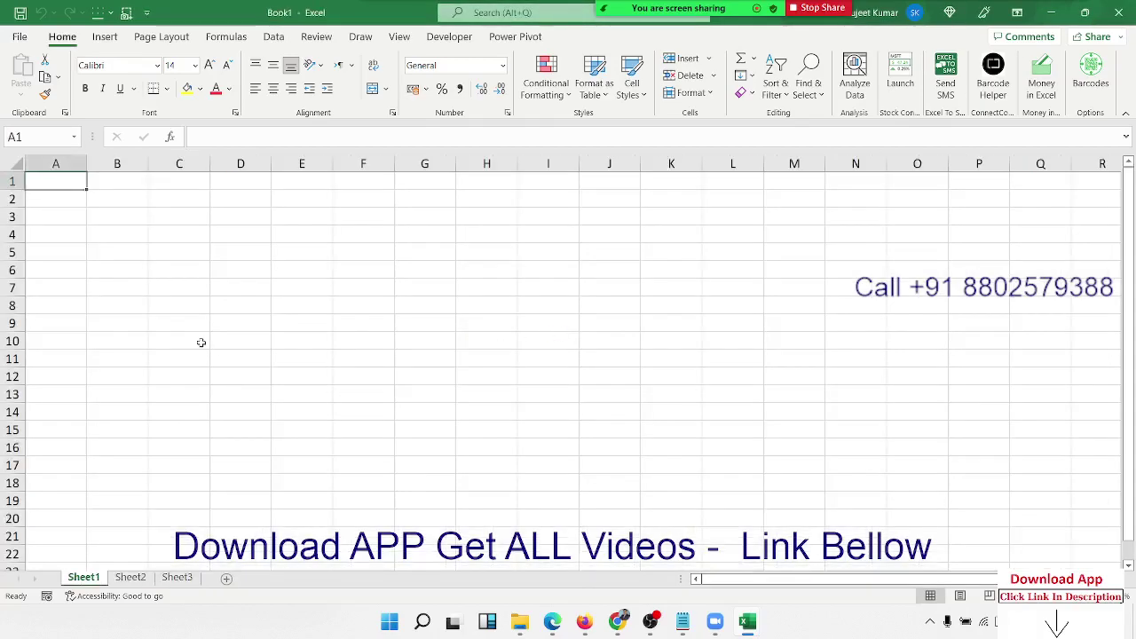
# Open the Visual Basic editor from the Developer tab and insert a new module into Book1
pyautogui.click(449, 36)
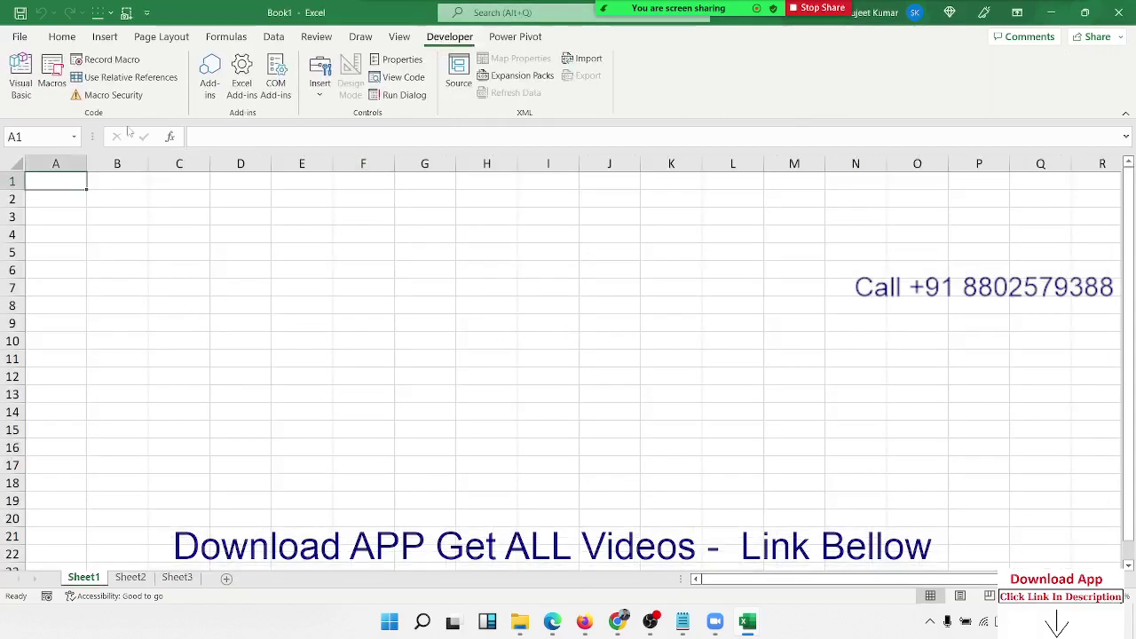
pyautogui.click(20, 86)
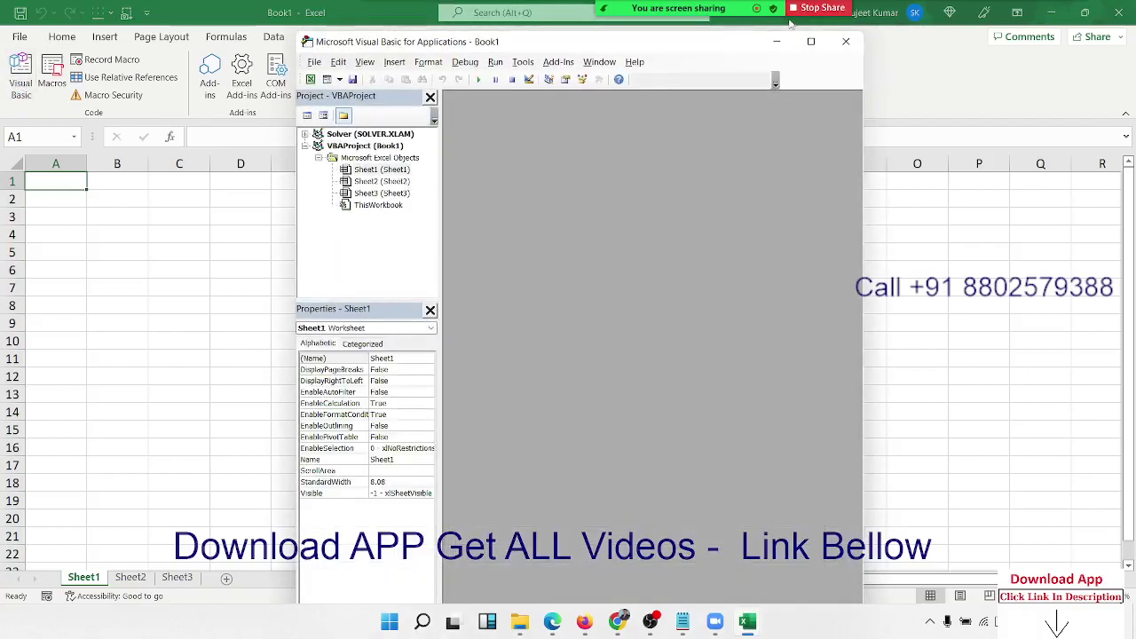
pyautogui.click(811, 41)
pyautogui.click(99, 26)
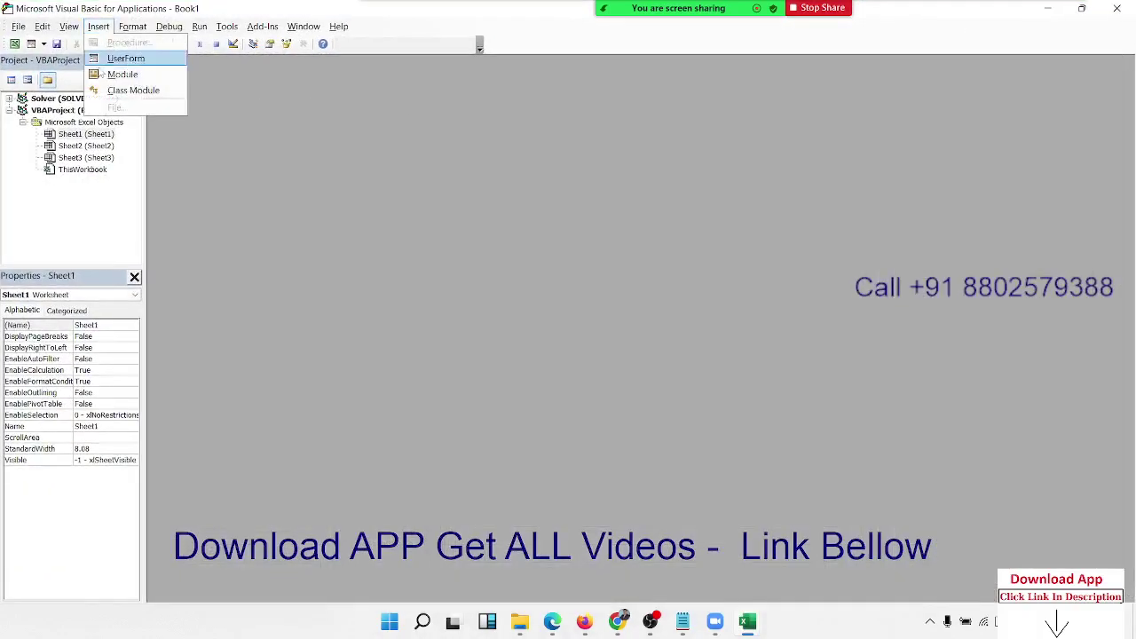
pyautogui.click(111, 80)
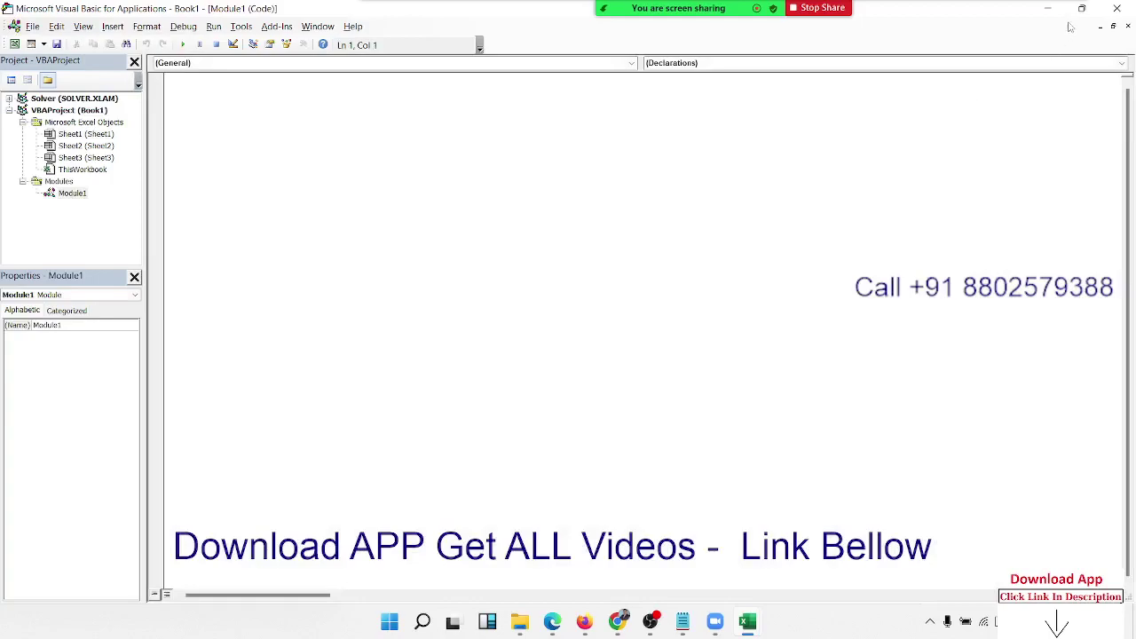
# Snap the VBA editor to the left half and Excel to the right, widening the editor
pyautogui.moveTo(1082, 15)
pyautogui.click(989, 50)
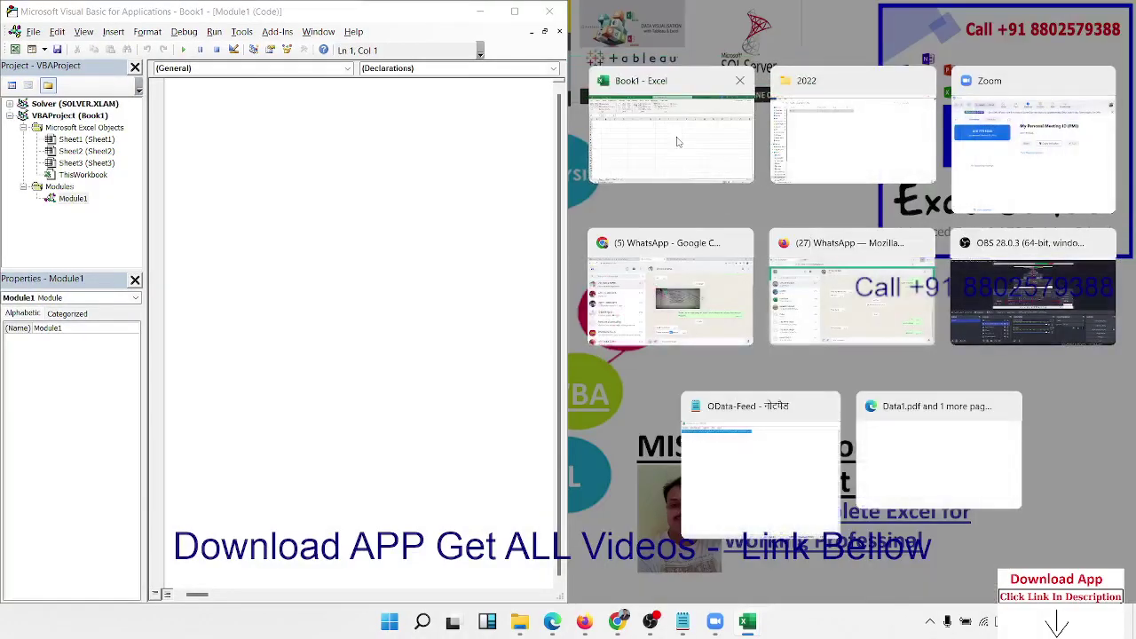
pyautogui.click(670, 142)
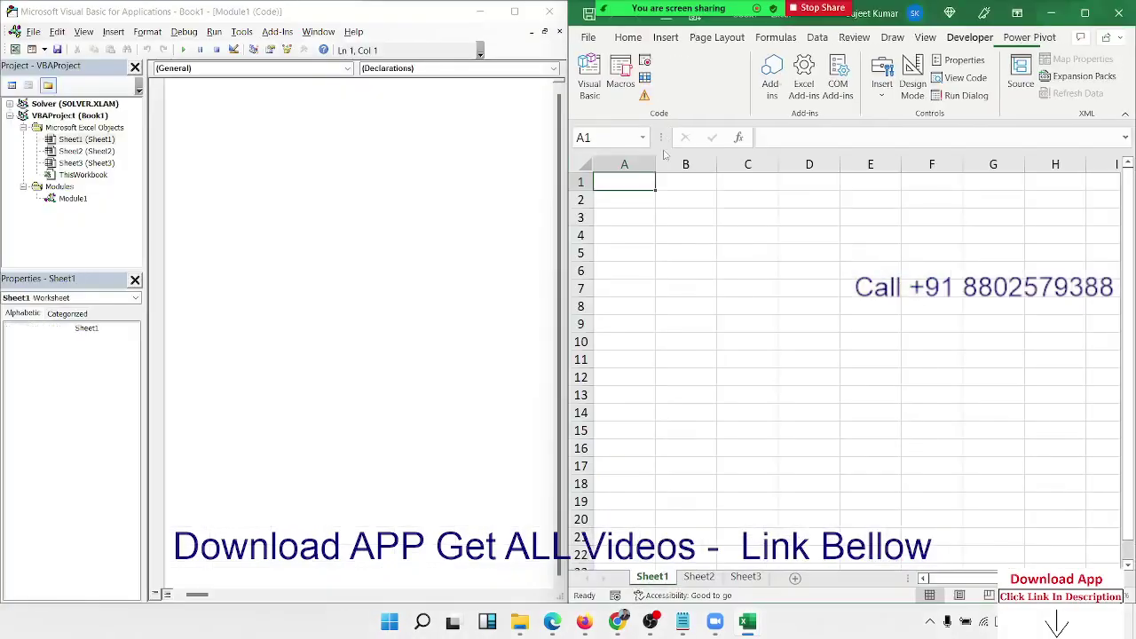
pyautogui.moveTo(569, 209)
pyautogui.mouseDown()
pyautogui.moveTo(569, 222)
pyautogui.moveTo(607, 218)
pyautogui.mouseUp()
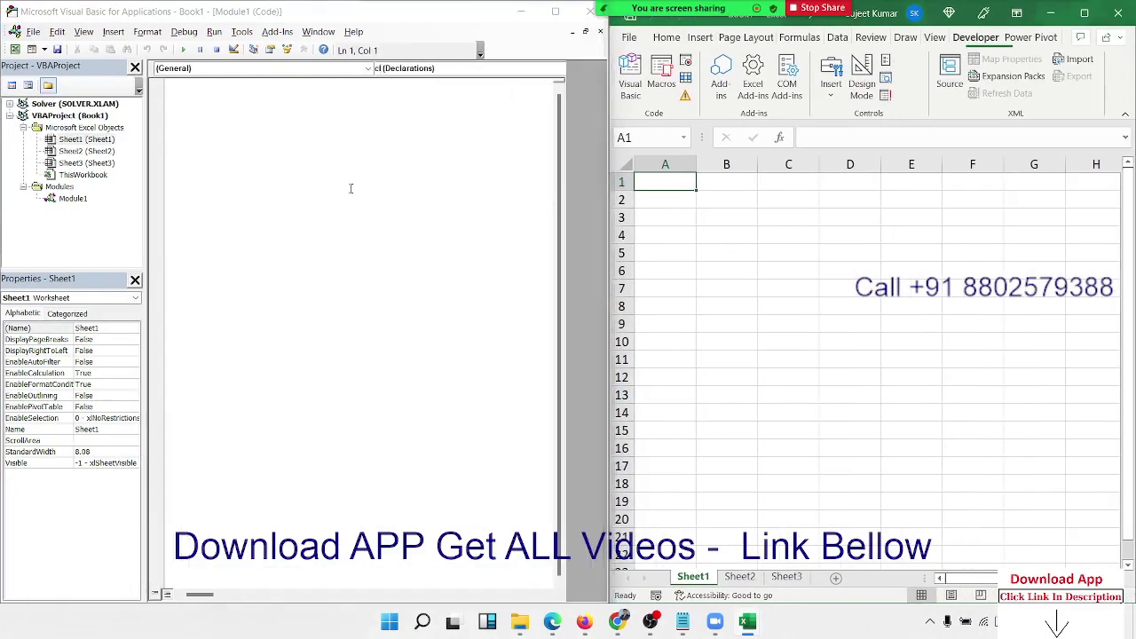
# Declare Sub pro_2 with the line Workbooks.Add.SaveAs "E:\2022\JAN.xlsx"
pyautogui.click(226, 97)
pyautogui.write('sub ')
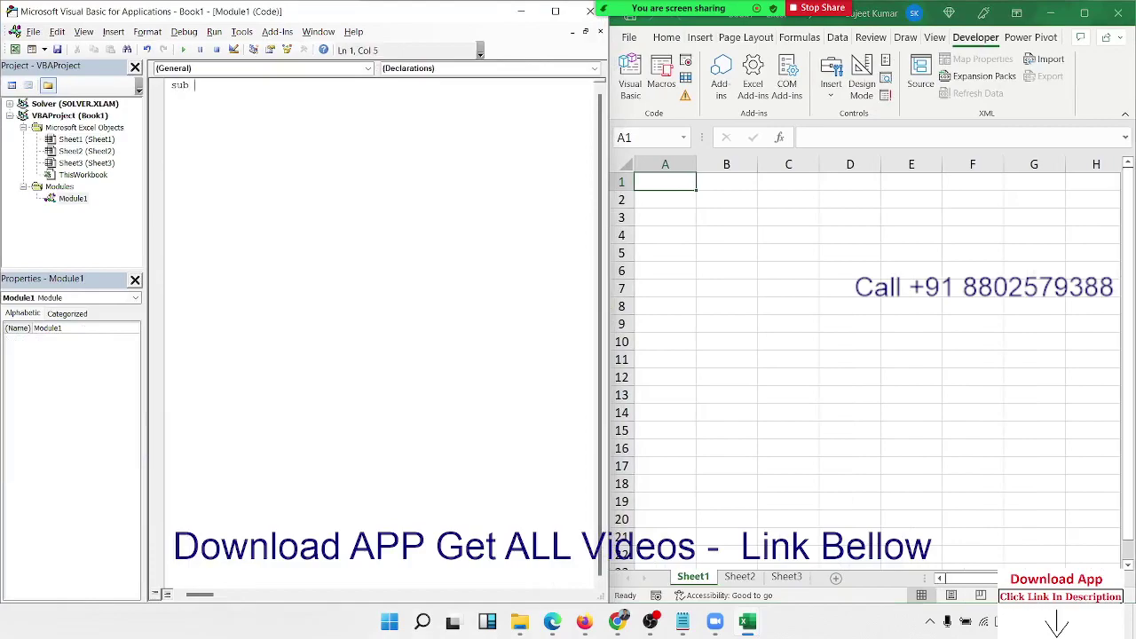
pyautogui.write('pr')
pyautogui.write('o_')
pyautogui.write('2(')
pyautogui.press('Return')
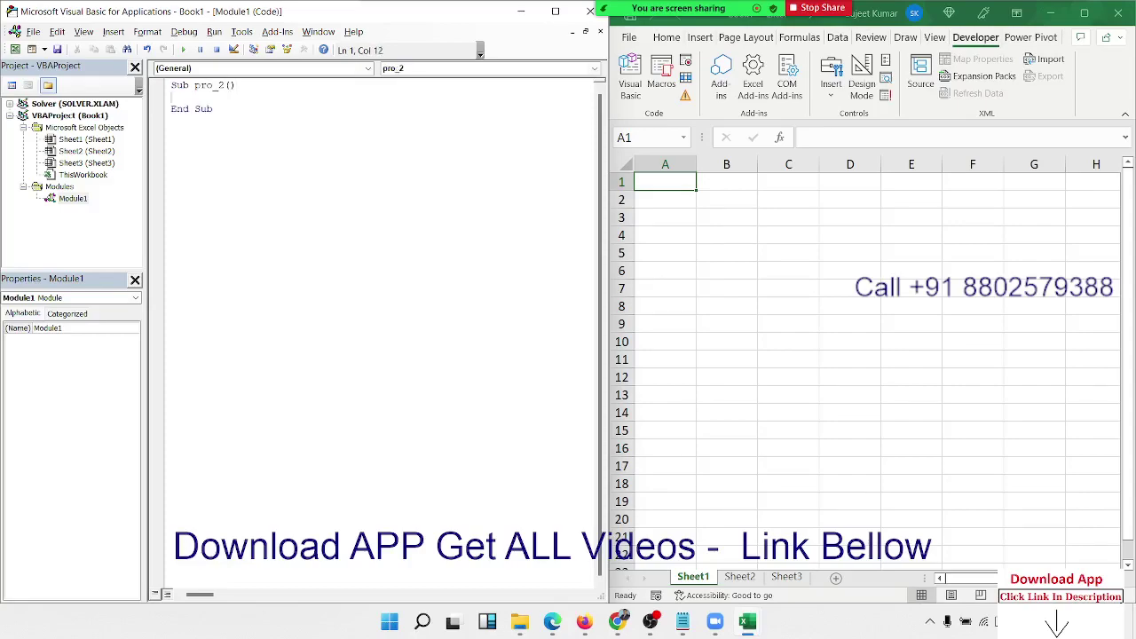
pyautogui.press('Return')
pyautogui.press('Return')
pyautogui.press('Return')
pyautogui.press('Return')
pyautogui.press('Return')
pyautogui.write('work')
pyautogui.write('books.')
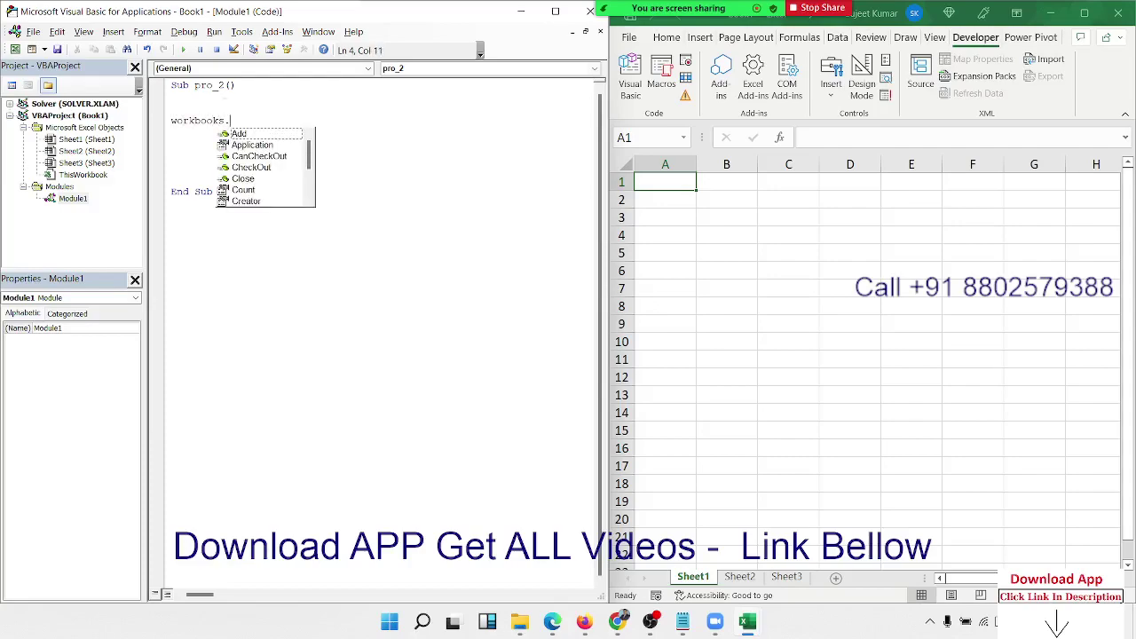
pyautogui.write('Add')
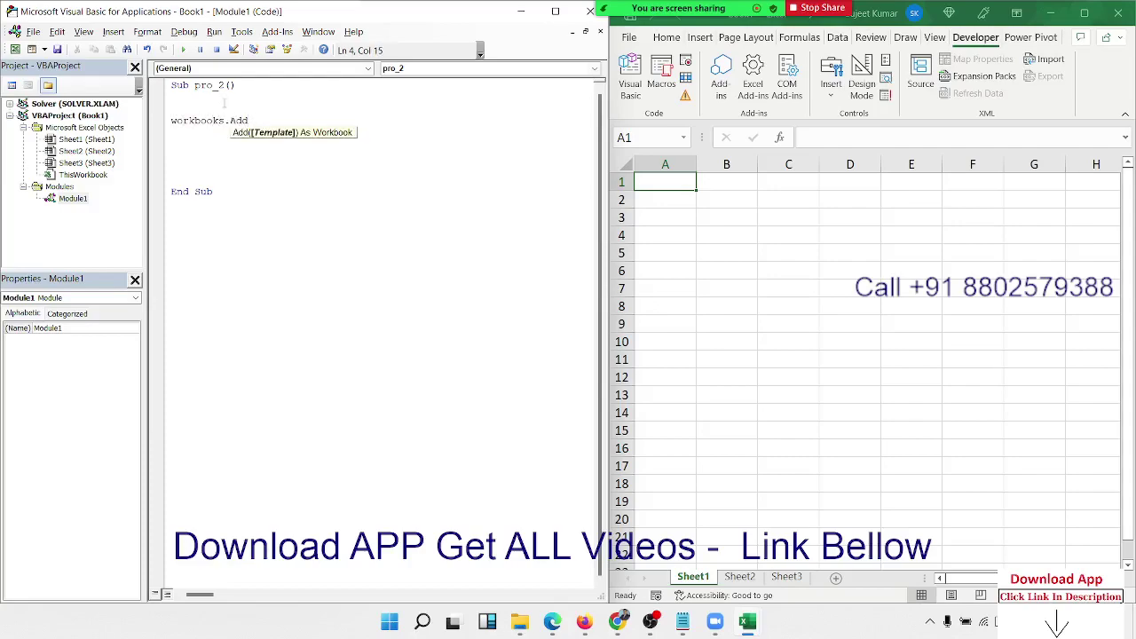
pyautogui.press('BackSpace')
pyautogui.write('.')
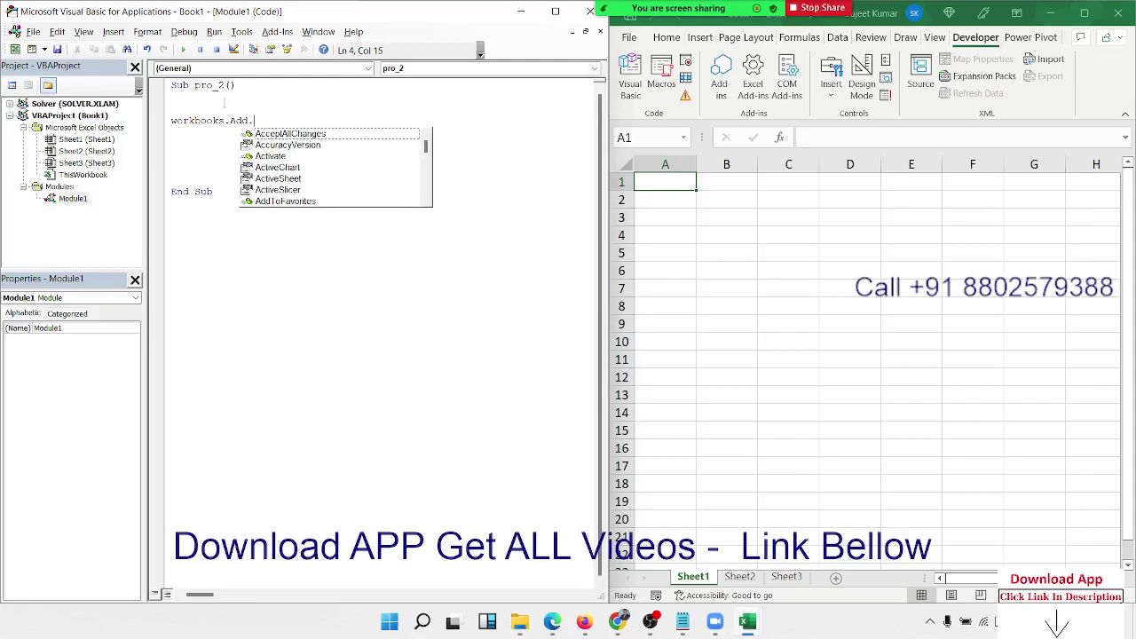
pyautogui.write('saveas ')
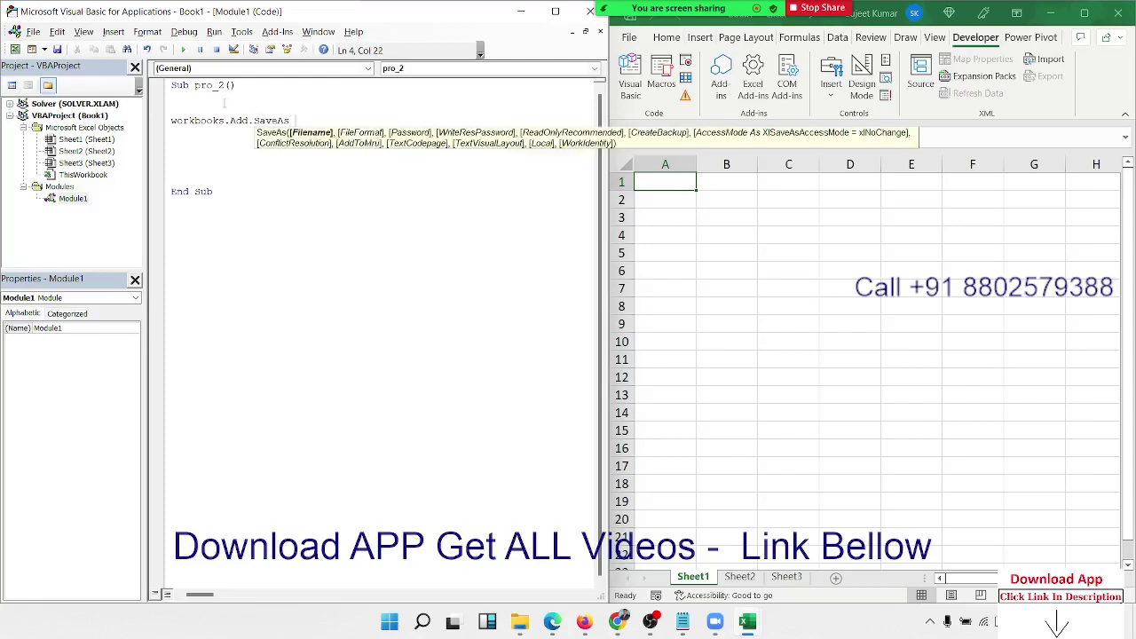
pyautogui.write('E')
pyautogui.write(':2022')
pyautogui.press('BackSpace')
pyautogui.press('BackSpace')
pyautogui.press('BackSpace')
pyautogui.write('2022')
pyautogui.write('\\')
pyautogui.write('JAN.')
pyautogui.write('xslx')
pyautogui.press('BackSpace')
pyautogui.press('BackSpace')
pyautogui.press('BackSpace')
pyautogui.press('BackSpace')
pyautogui.write('xlsx')
pyautogui.write('"')
pyautogui.press('Return')
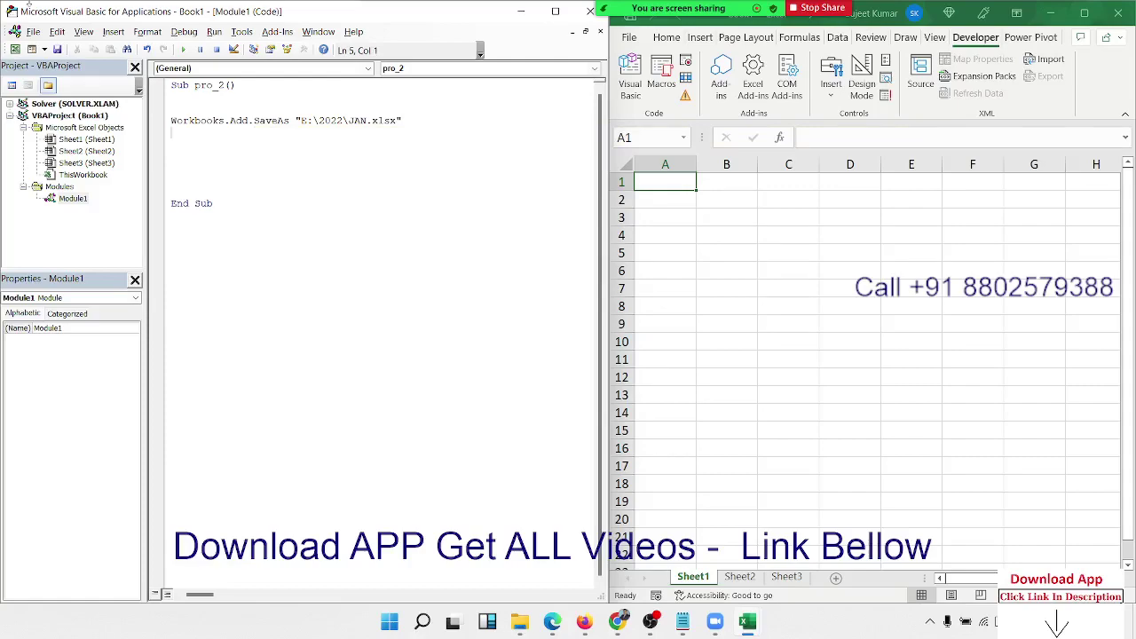
# Copy and paste the SaveAs line, then delete the duplicated copies
pyautogui.hotkey('shift', 'Down')
pyautogui.hotkey('ctrl', 'c')
pyautogui.hotkey('ctrl', 'v')
pyautogui.hotkey('ctrl', 'v')
pyautogui.hotkey('ctrl', 'v')
pyautogui.hotkey('ctrl', 'v')
pyautogui.hotkey('ctrl', 'v')
pyautogui.hotkey('ctrl', 'v')
pyautogui.hotkey('ctrl', 'v')
pyautogui.hotkey('ctrl', 'v')
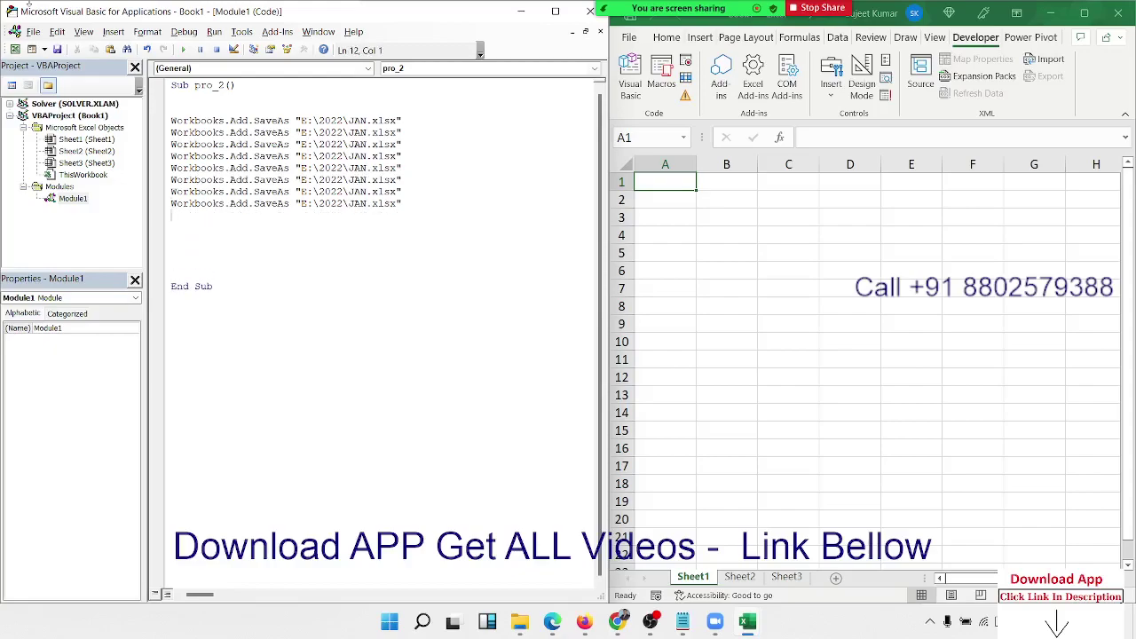
pyautogui.doubleClick(357, 132)
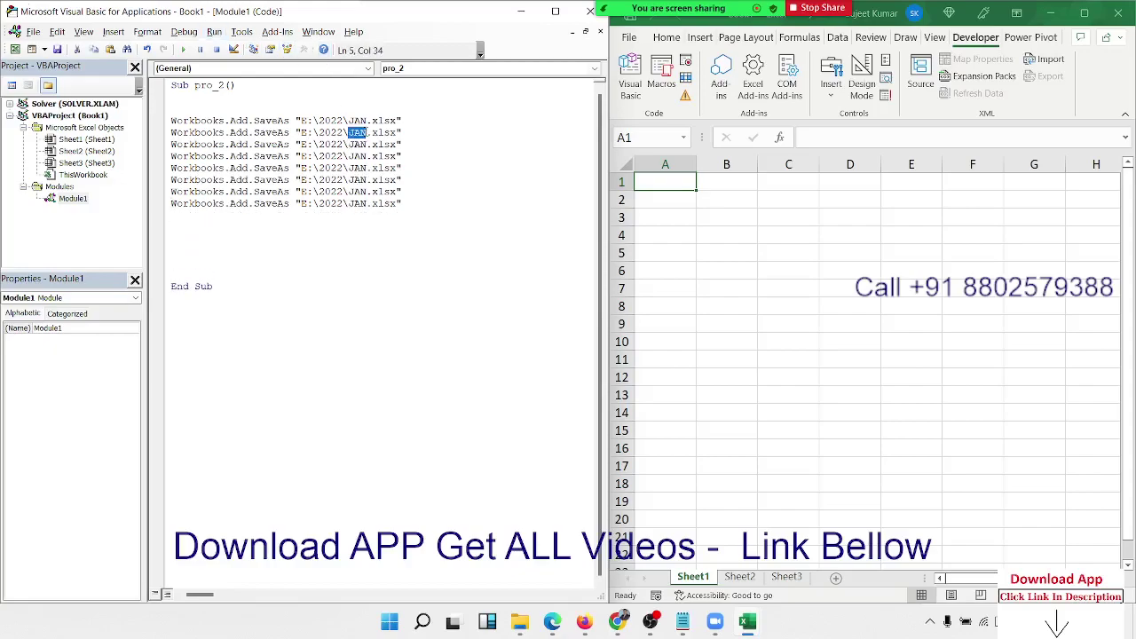
pyautogui.click(360, 180)
pyautogui.moveTo(169, 132); pyautogui.dragTo(197, 213)
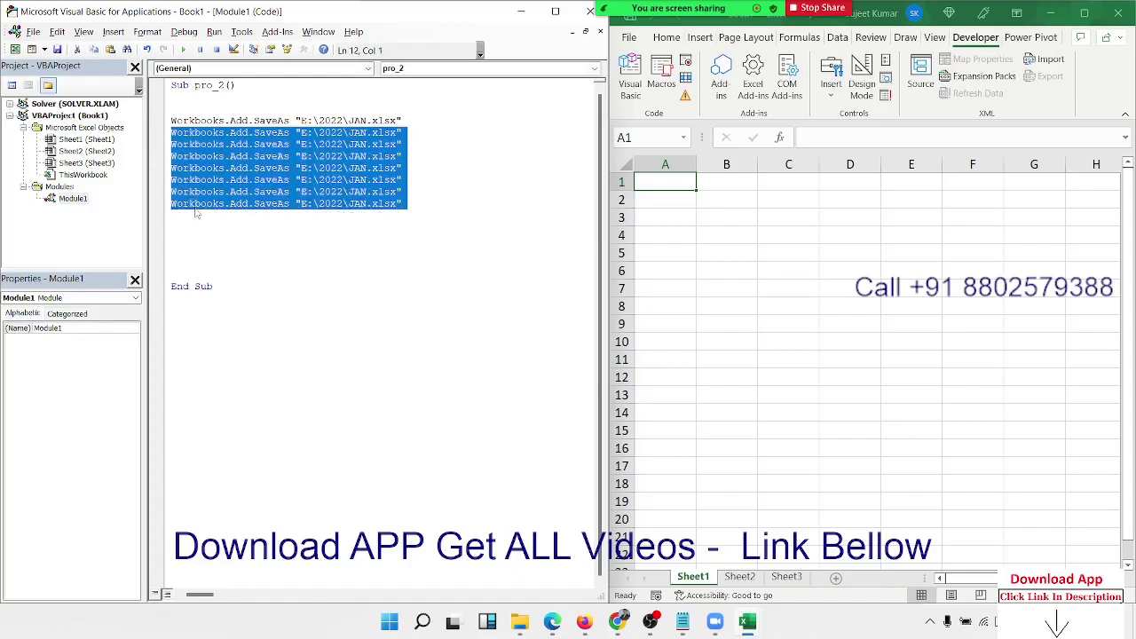
pyautogui.press('Delete')
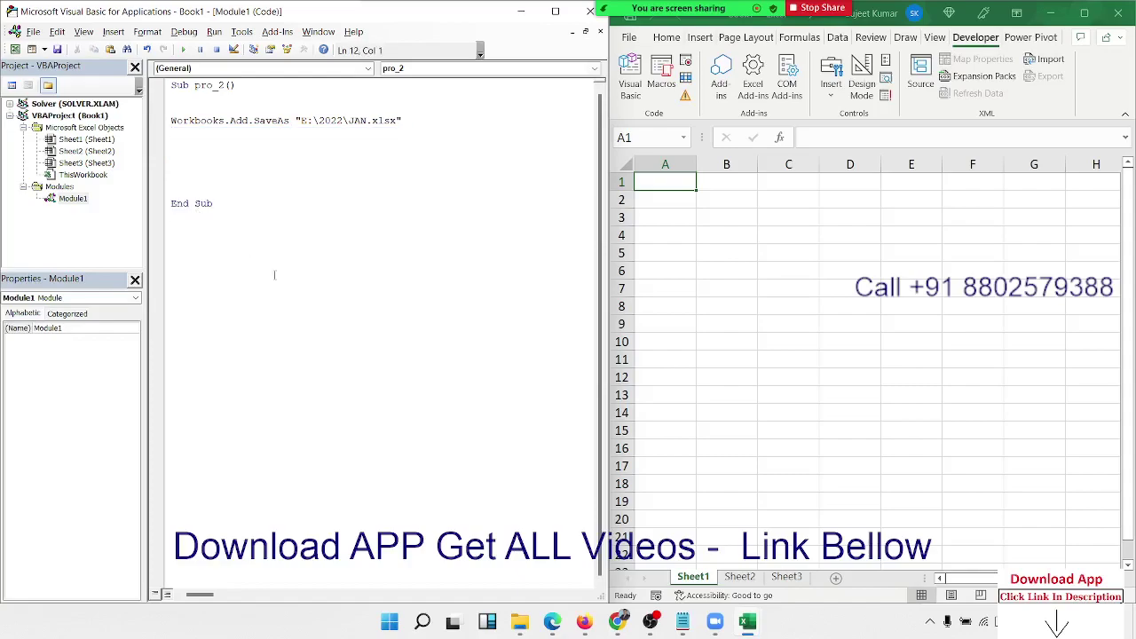
# Declare Sub rr below pro_2 containing MsgBox "Hi"
pyautogui.press('Return')
pyautogui.press('Return')
pyautogui.write('sub r')
pyautogui.write('r')
pyautogui.press('Return')
pyautogui.press('Return')
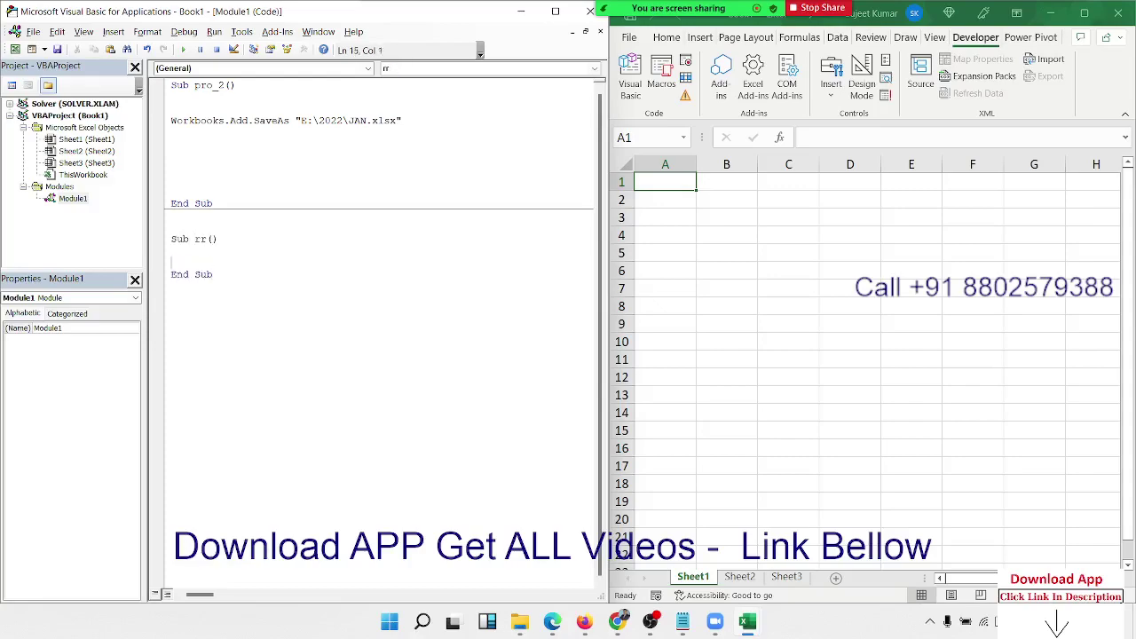
pyautogui.press('Return')
pyautogui.write('msg')
pyautogui.write('box "')
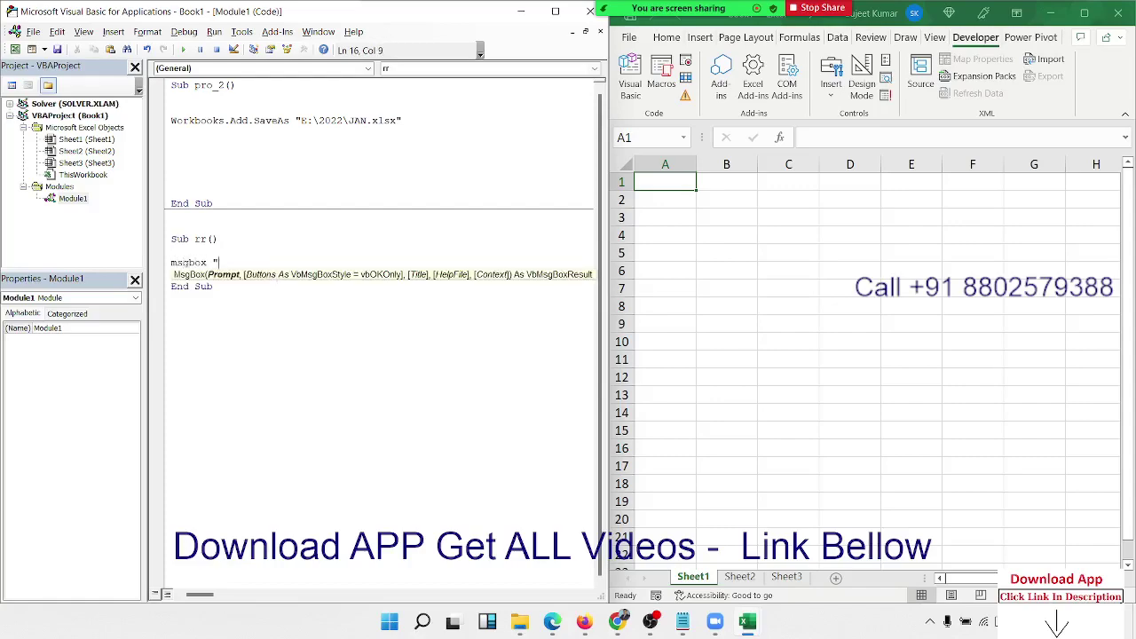
pyautogui.write('Hi')
pyautogui.write('"')
pyautogui.press('Return')
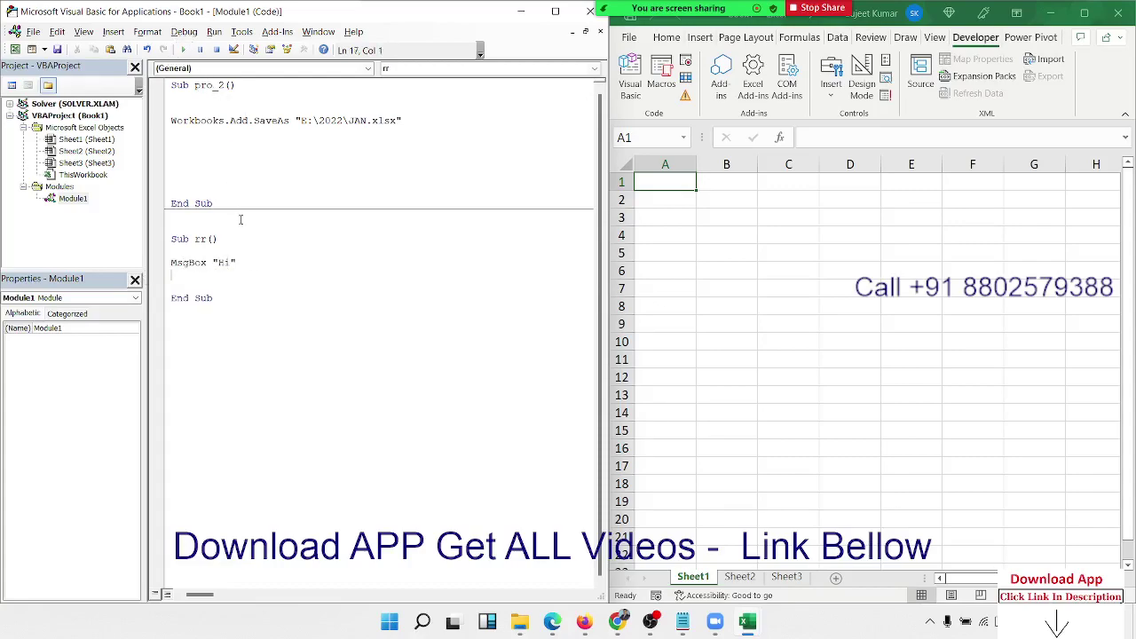
# Duplicate the MsgBox "Hi" line into four copies and run rr
pyautogui.hotkey('shift', 'Down')
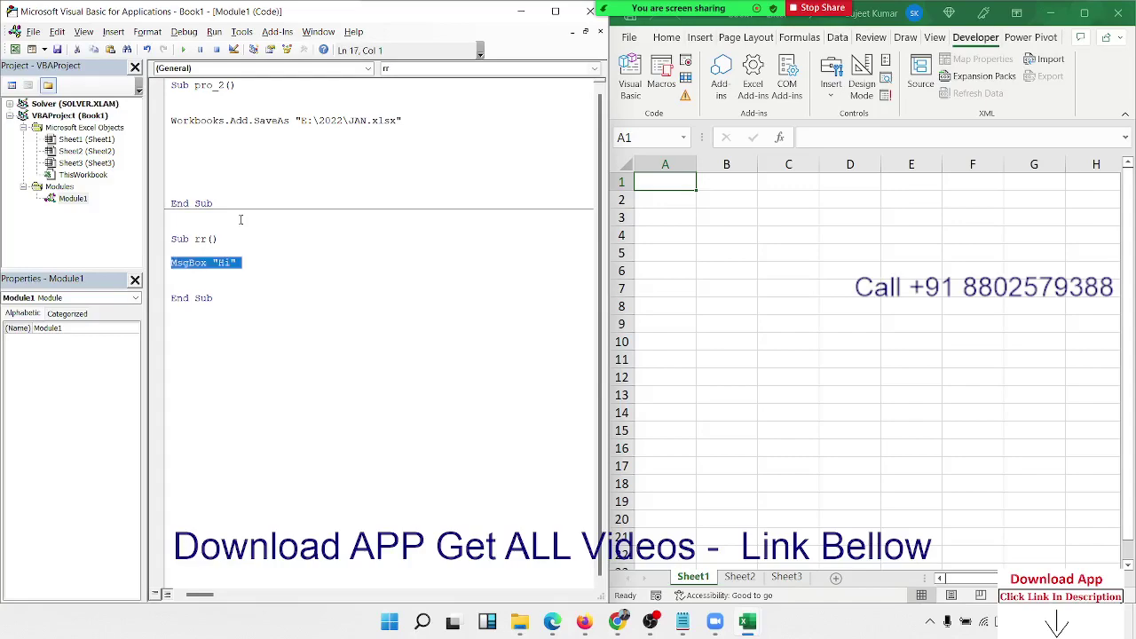
pyautogui.hotkey('ctrl', 'c')
pyautogui.hotkey('ctrl', 'v')
pyautogui.hotkey('ctrl', 'v')
pyautogui.hotkey('ctrl', 'v')
pyautogui.hotkey('ctrl', 'v')
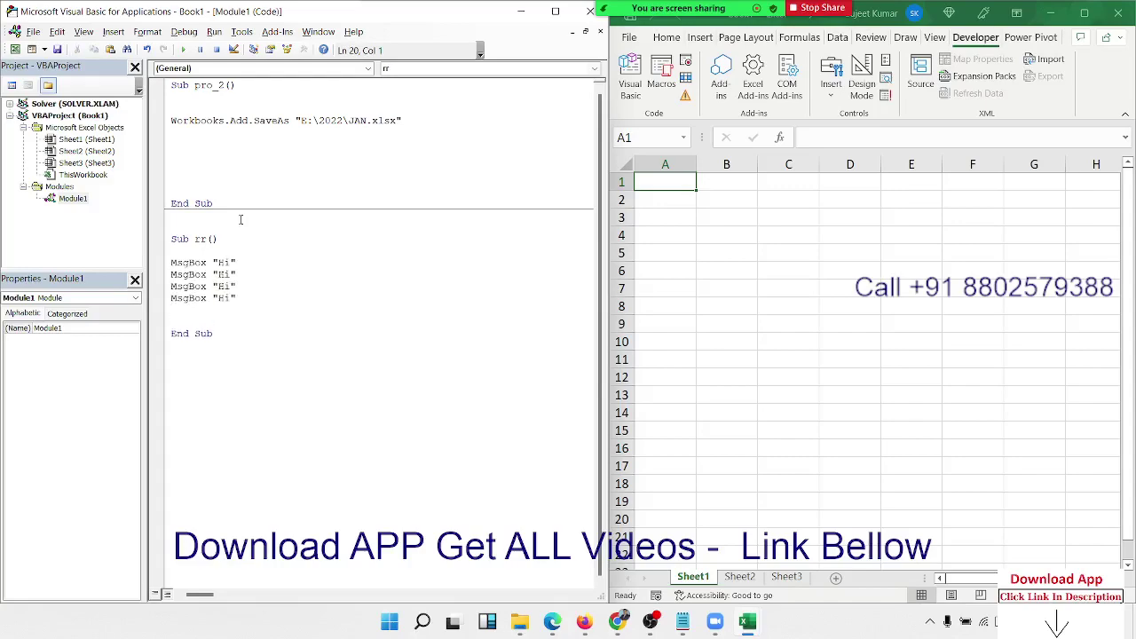
pyautogui.click(236, 263)
# Run rr and dismiss all four Hi message boxes
pyautogui.click(183, 50)
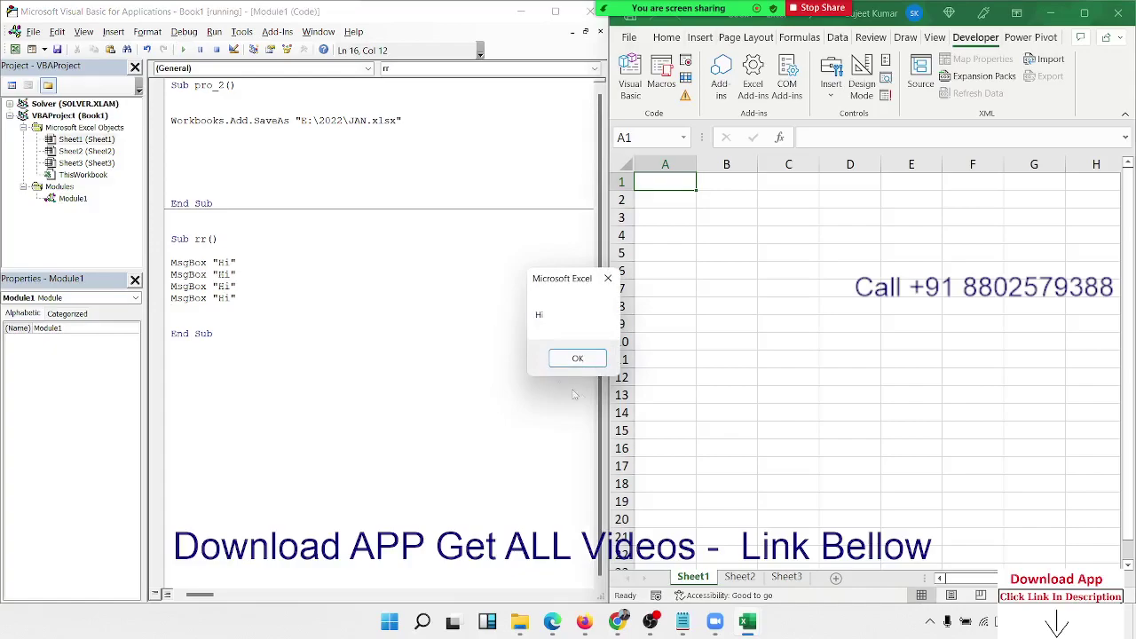
pyautogui.click(577, 357)
pyautogui.click(577, 358)
pyautogui.click(577, 358)
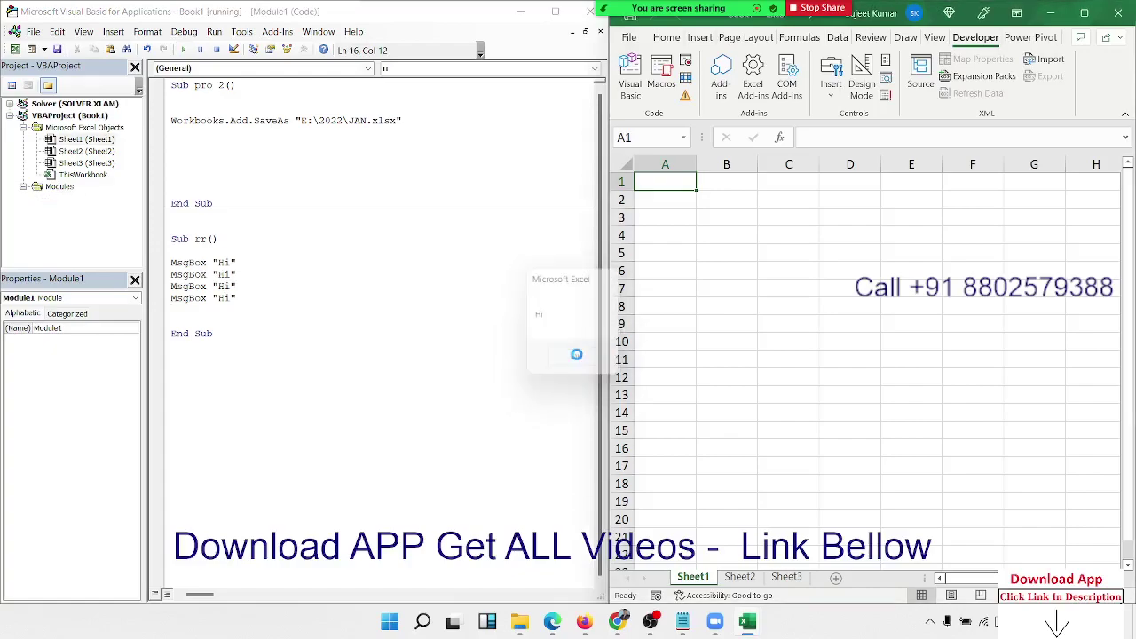
pyautogui.click(577, 356)
# Delete the last three MsgBox lines and add blank lines above the remaining one
pyautogui.click(247, 299)
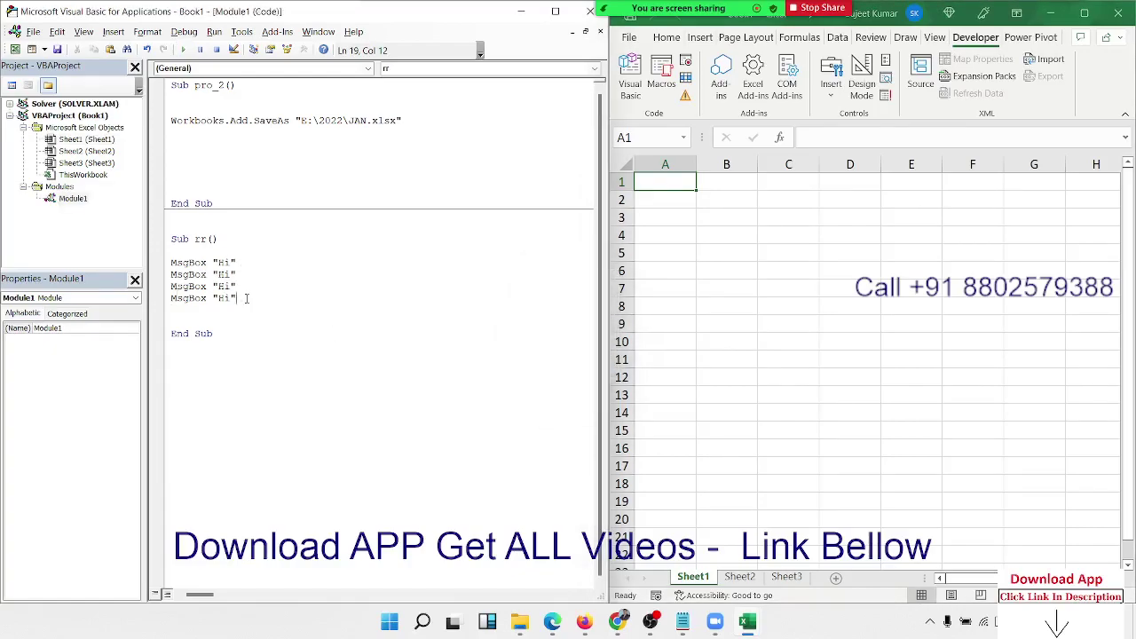
pyautogui.moveTo(247, 298); pyautogui.dragTo(168, 275)
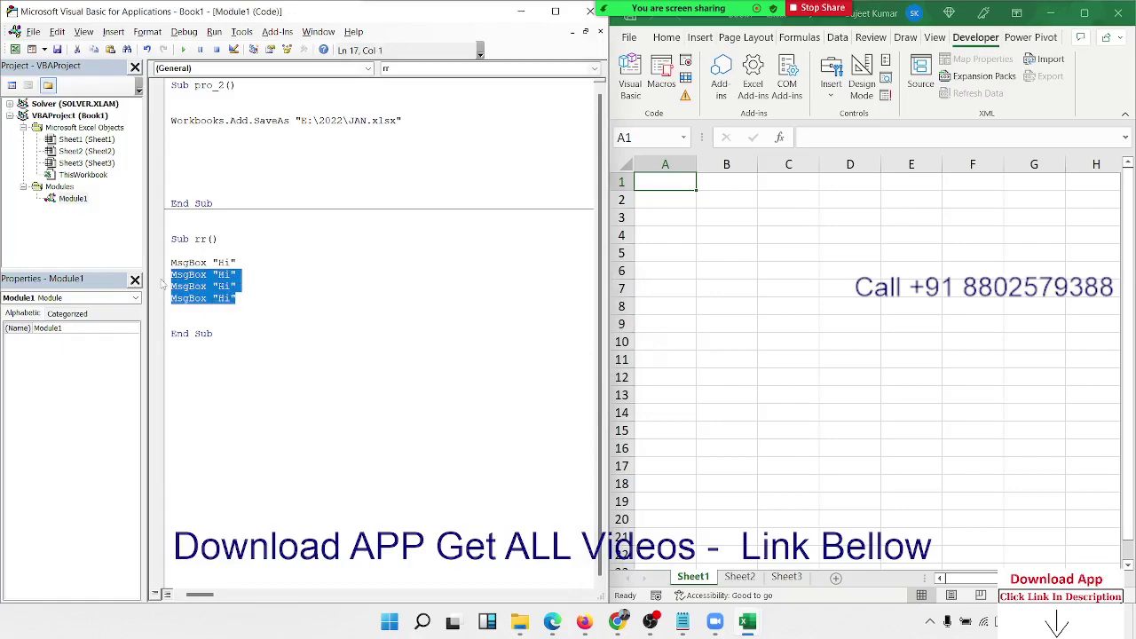
pyautogui.press('Delete')
pyautogui.press('Return')
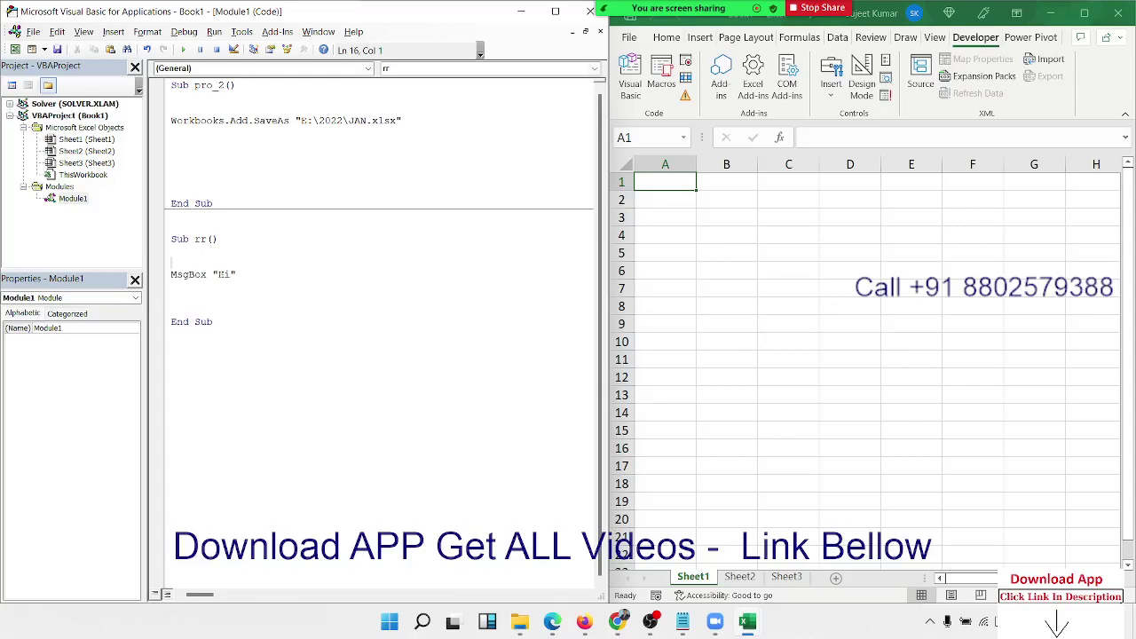
pyautogui.press('Return')
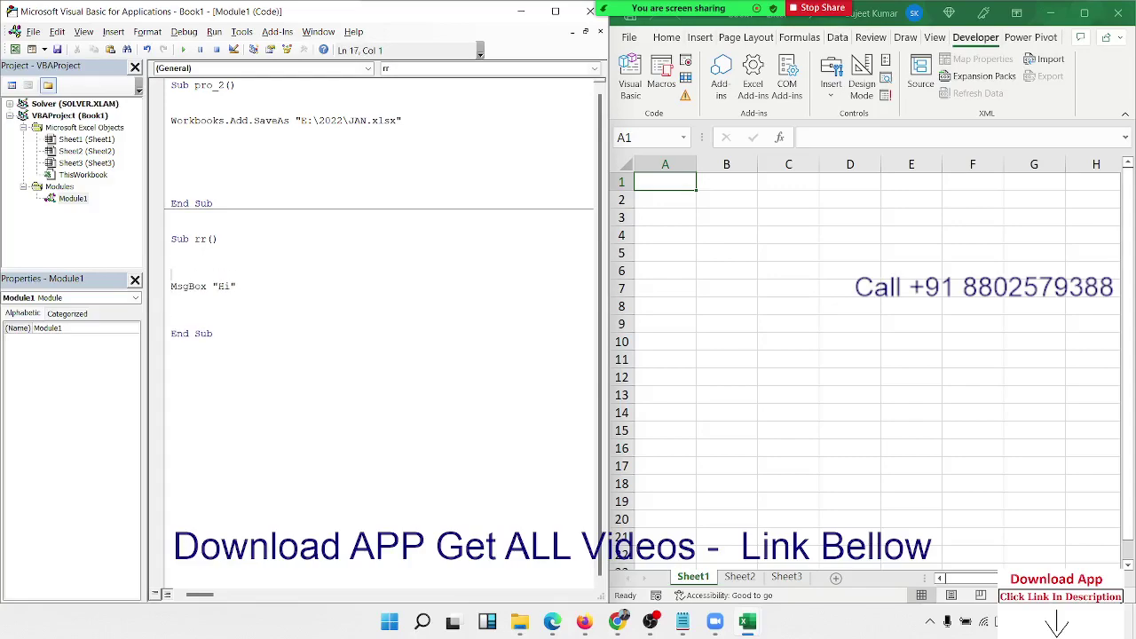
# Add For i = 1 To 5 above MsgBox "Hi" and Next i below it
pyautogui.write('for')
pyautogui.write('i')
pyautogui.write('=1 t')
pyautogui.write('o 5')
pyautogui.click(171, 310)
pyautogui.write('next ')
pyautogui.write('i')
pyautogui.click(172, 298)
pyautogui.hotkey('shift', 'Down')
pyautogui.hotkey('shift', 'Down')
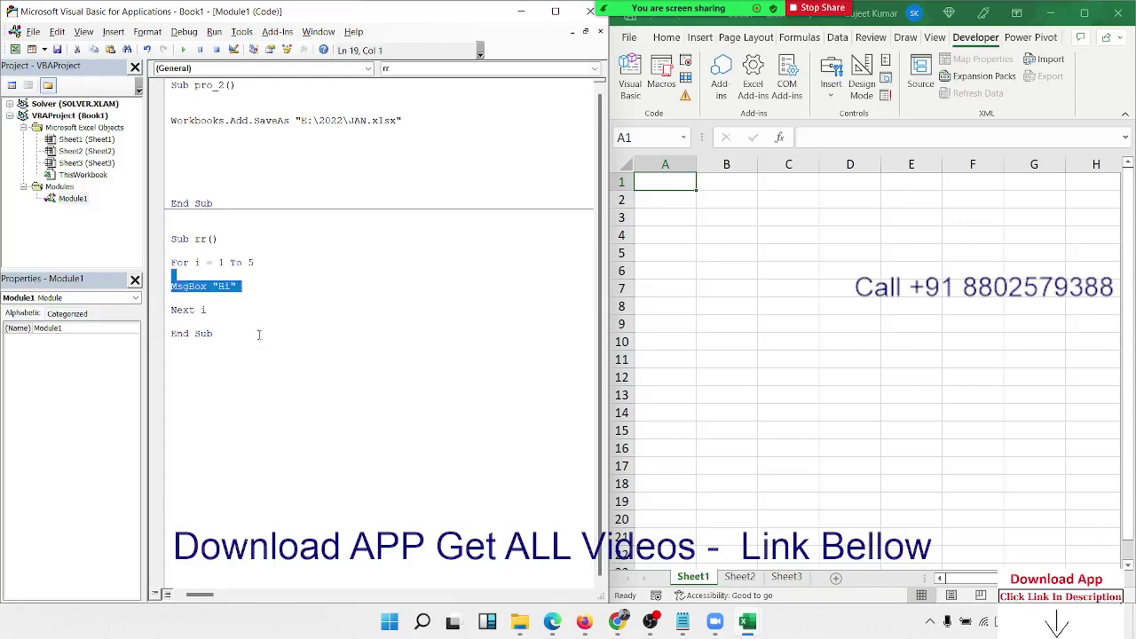
pyautogui.click(249, 295)
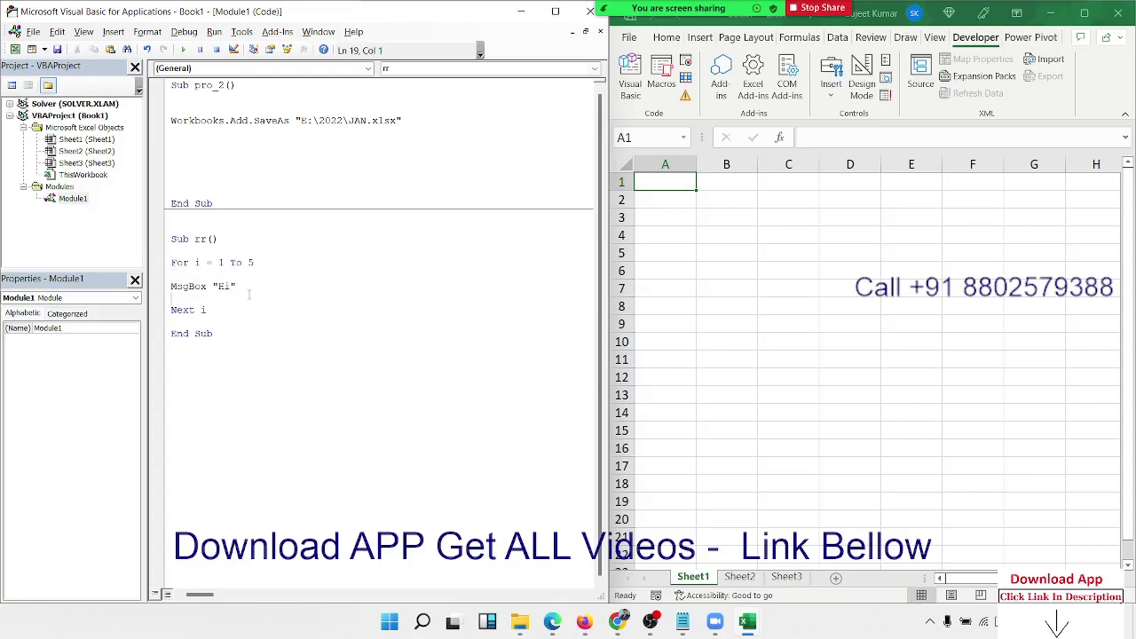
# Run the looping rr macro with F5 and dismiss each Hi message
pyautogui.click(218, 262)
pyautogui.press('F5')
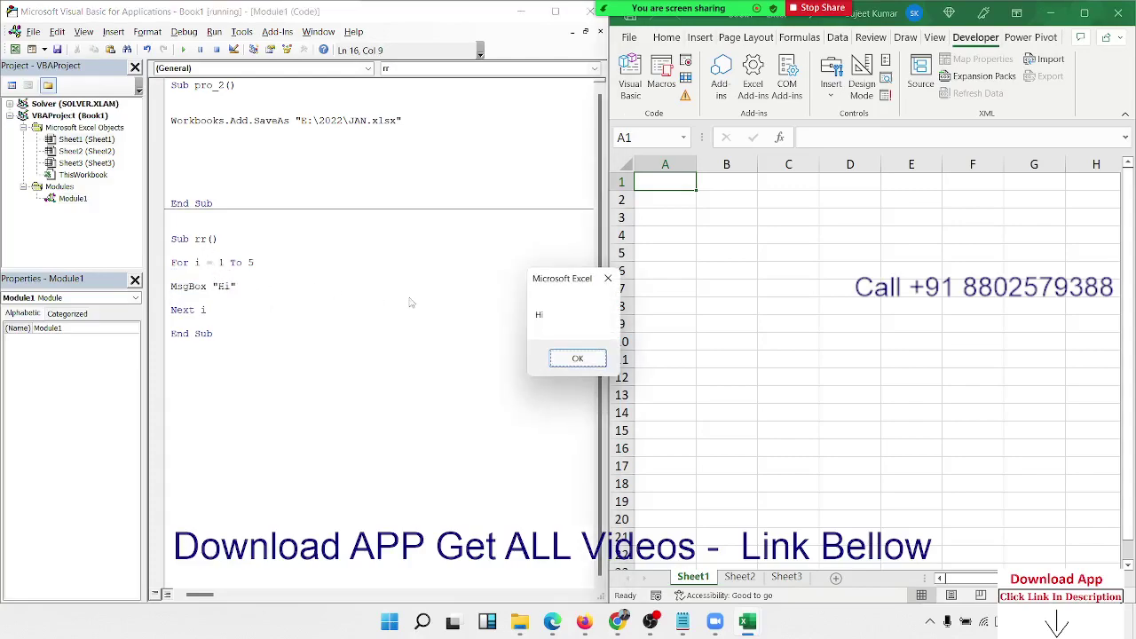
pyautogui.click(576, 358)
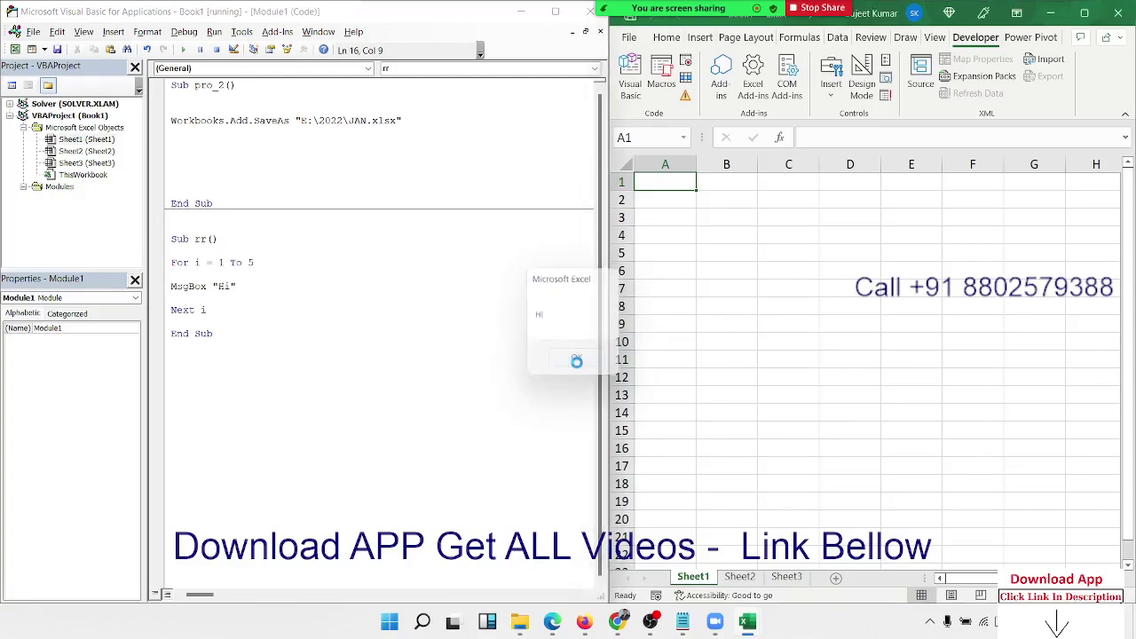
pyautogui.click(577, 359)
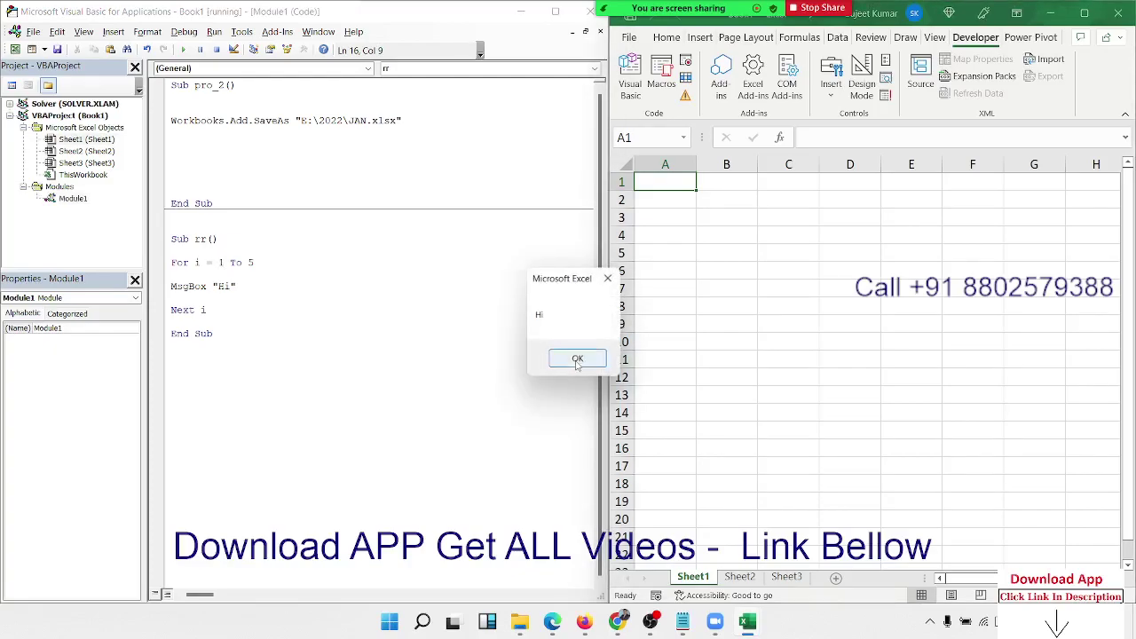
pyautogui.click(577, 359)
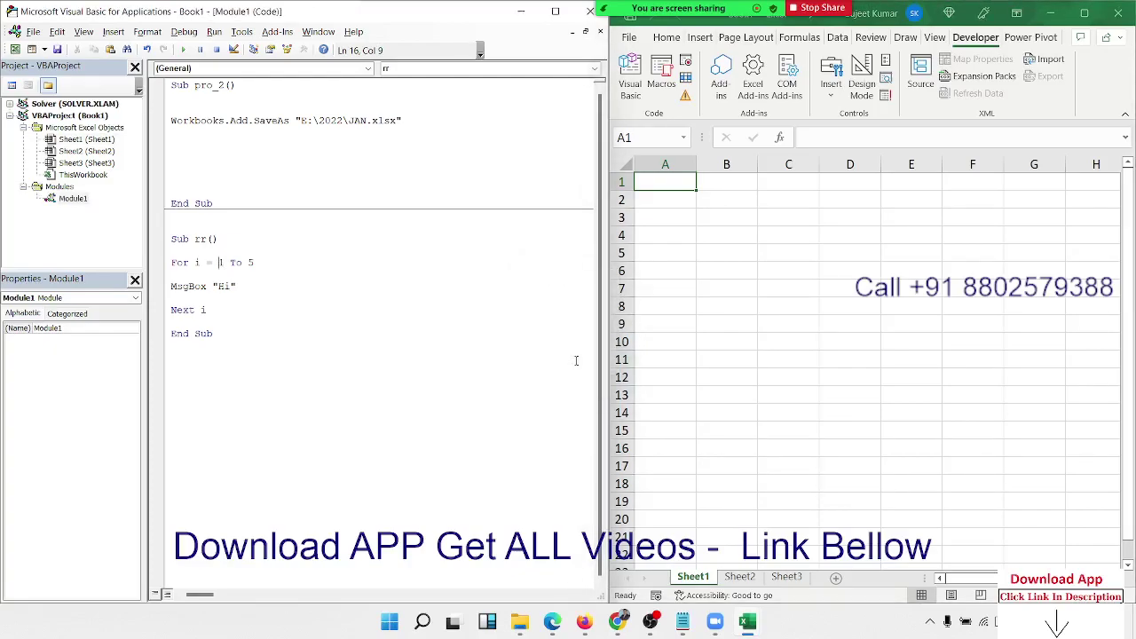
pyautogui.click(180, 300)
# Add blank lines inside the loop and highlight the For, Next i and Sub rr lines
pyautogui.press('Return')
pyautogui.press('Return')
pyautogui.press('Return')
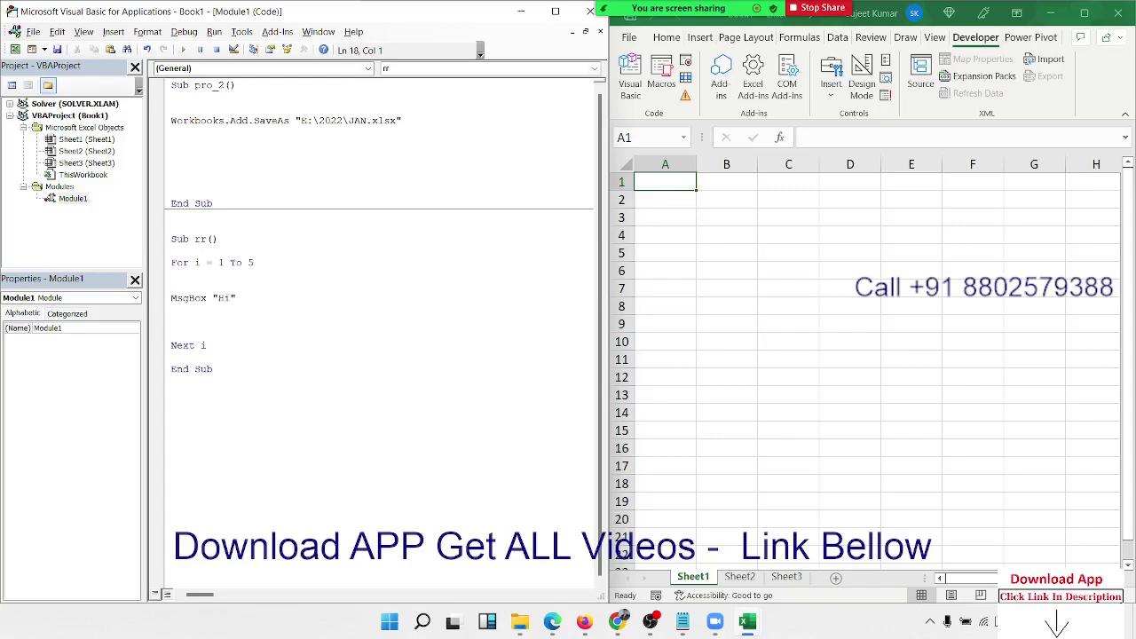
pyautogui.hotkey('shift', 'Down')
pyautogui.hotkey('shift', 'Down')
pyautogui.hotkey('shift', 'Down')
pyautogui.hotkey('shift', 'Down')
pyautogui.hotkey('shift', 'Down')
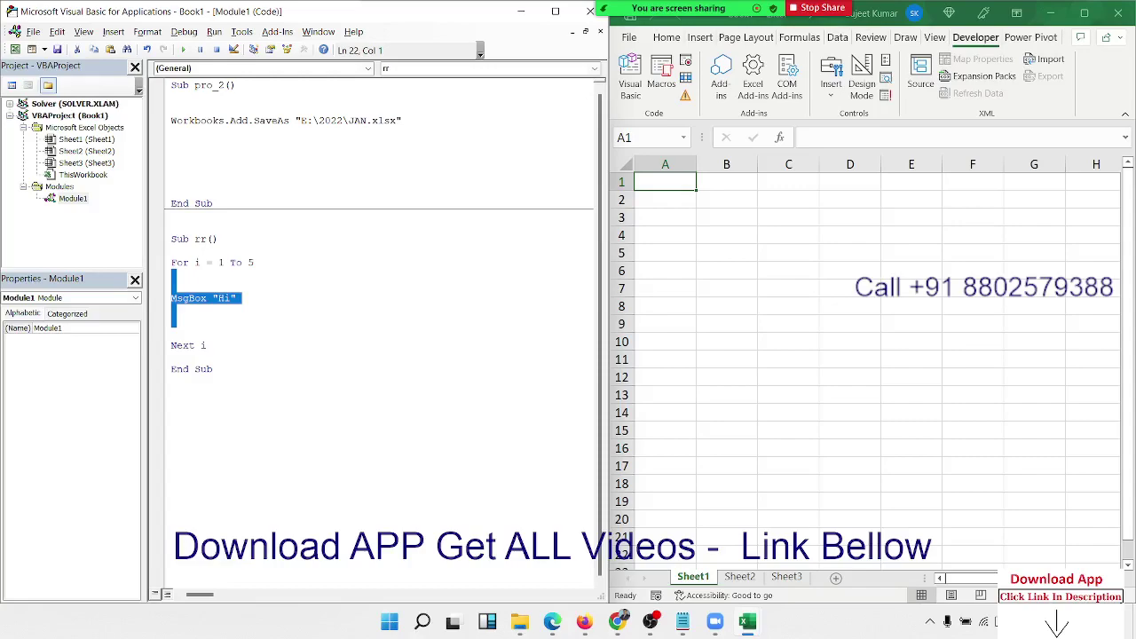
pyautogui.click(171, 263)
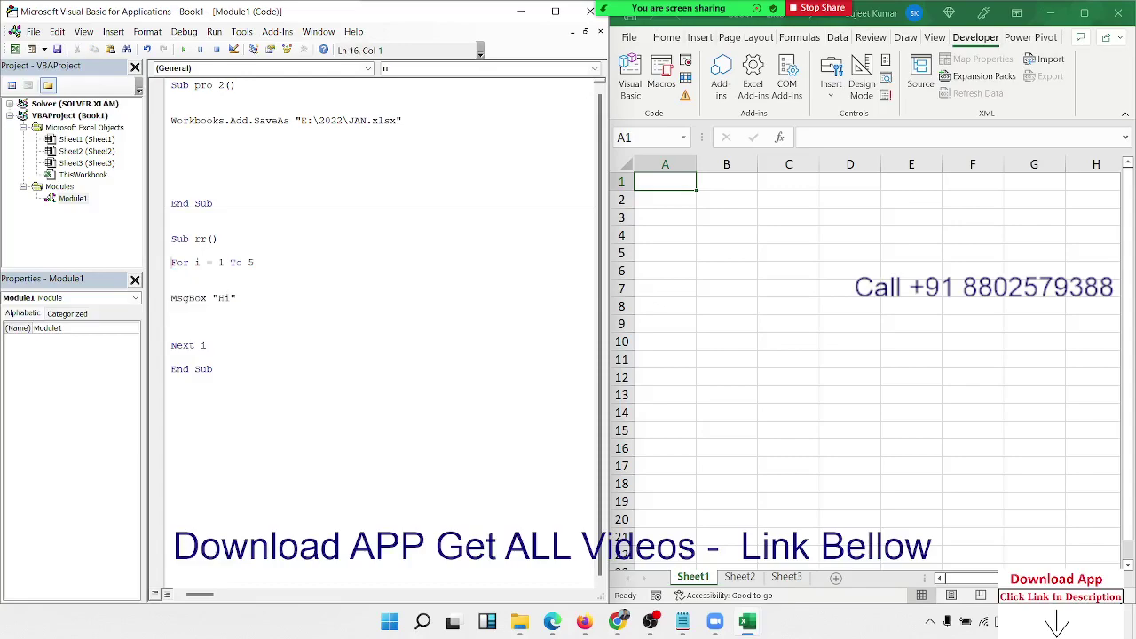
pyautogui.click(178, 262)
pyautogui.click(171, 334)
pyautogui.moveTo(172, 345); pyautogui.dragTo(177, 345)
pyautogui.moveTo(172, 239); pyautogui.dragTo(218, 239)
pyautogui.click(201, 378)
# Highlight the counter i, the Hi text and the 1 To 5 range to explain the loop
pyautogui.click(195, 263)
pyautogui.doubleClick(198, 263)
pyautogui.moveTo(200, 299); pyautogui.dragTo(241, 298)
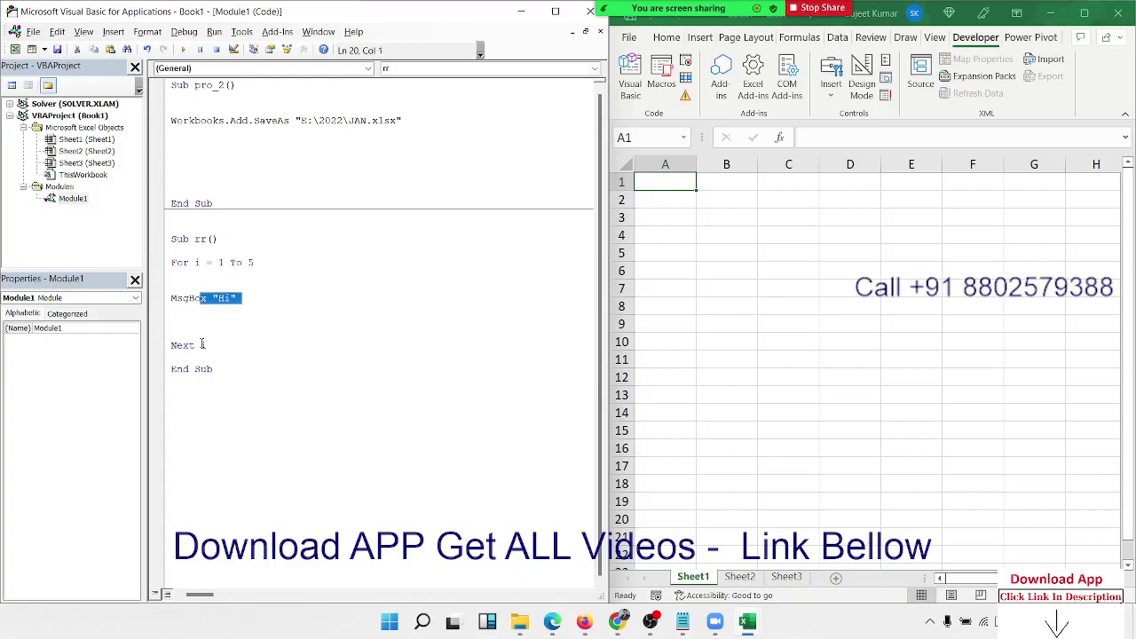
pyautogui.press('Up')
pyautogui.press('Up')
pyautogui.press('Up')
pyautogui.press('Up')
pyautogui.press('Up')
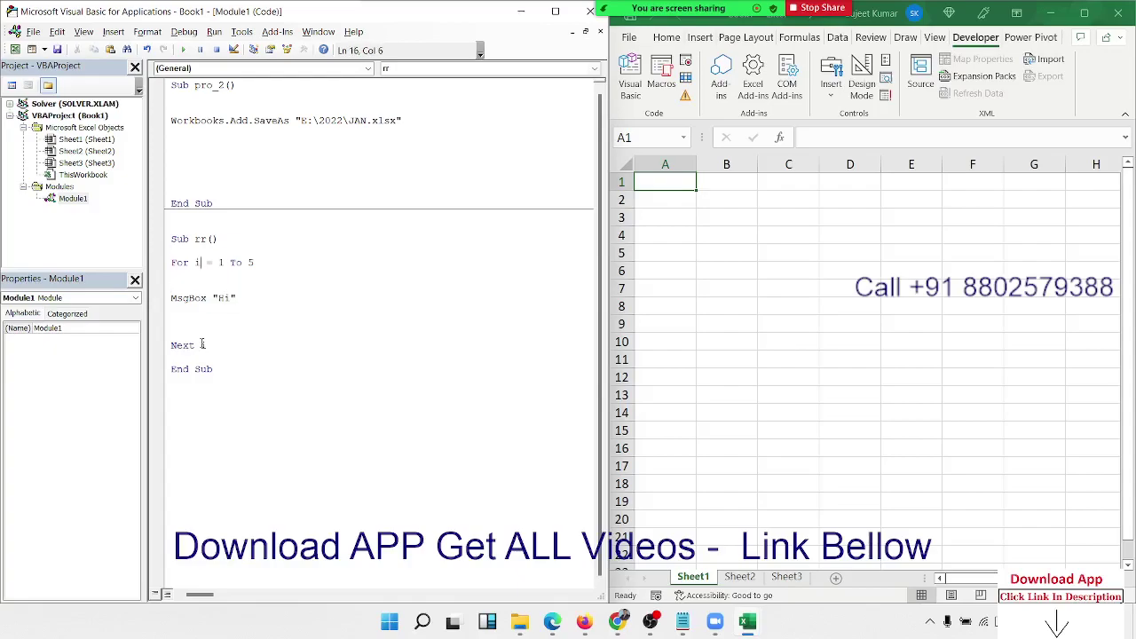
pyautogui.hotkey('shift', 'Left')
pyautogui.press('Right')
pyautogui.press('Right')
pyautogui.press('Right')
pyautogui.hotkey('shift', 'Right')
pyautogui.hotkey('shift', 'Right')
pyautogui.hotkey('shift', 'Right')
pyautogui.hotkey('shift', 'Right')
pyautogui.hotkey('shift', 'Right')
pyautogui.hotkey('shift', 'Right')
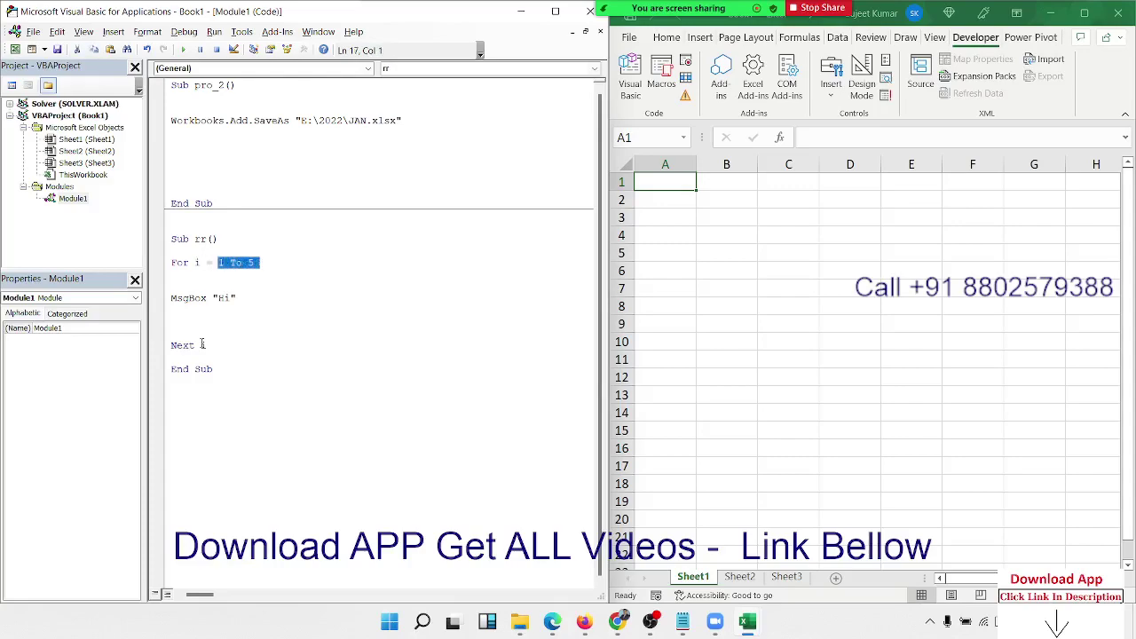
pyautogui.doubleClick(202, 344)
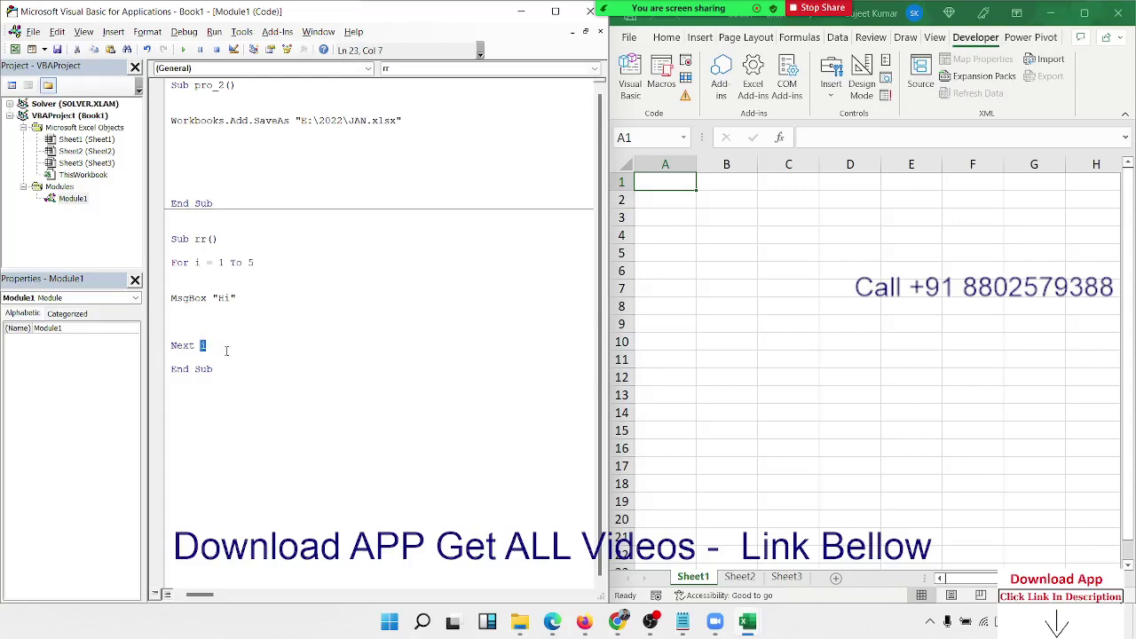
pyautogui.click(258, 262)
# Change the message line to MsgBox "Hi " & i
pyautogui.click(188, 251)
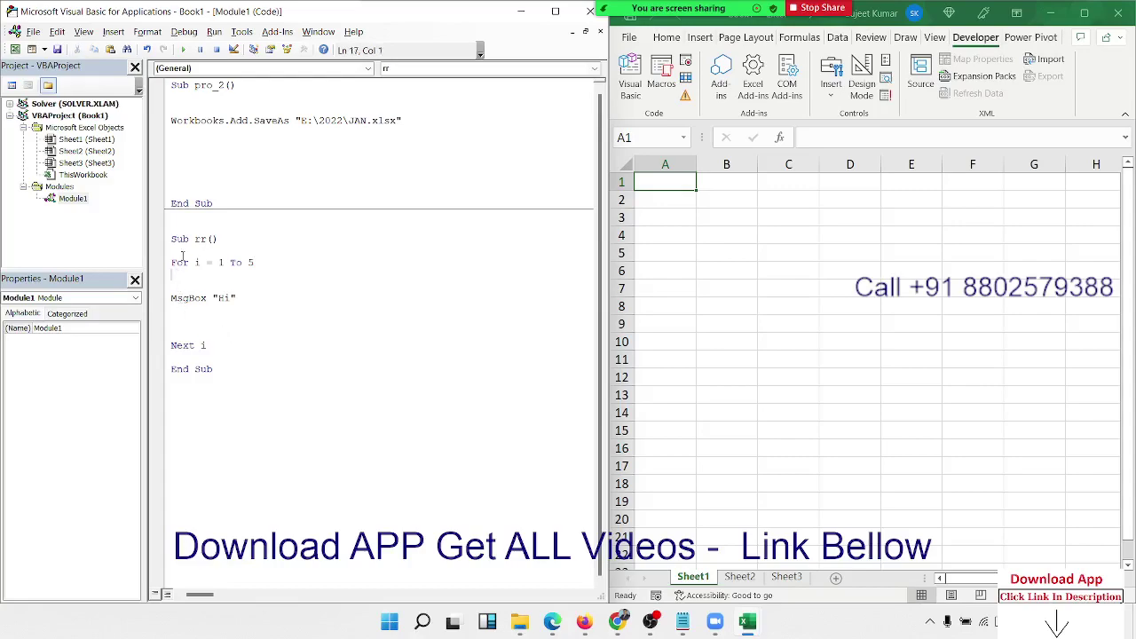
pyautogui.click(242, 299)
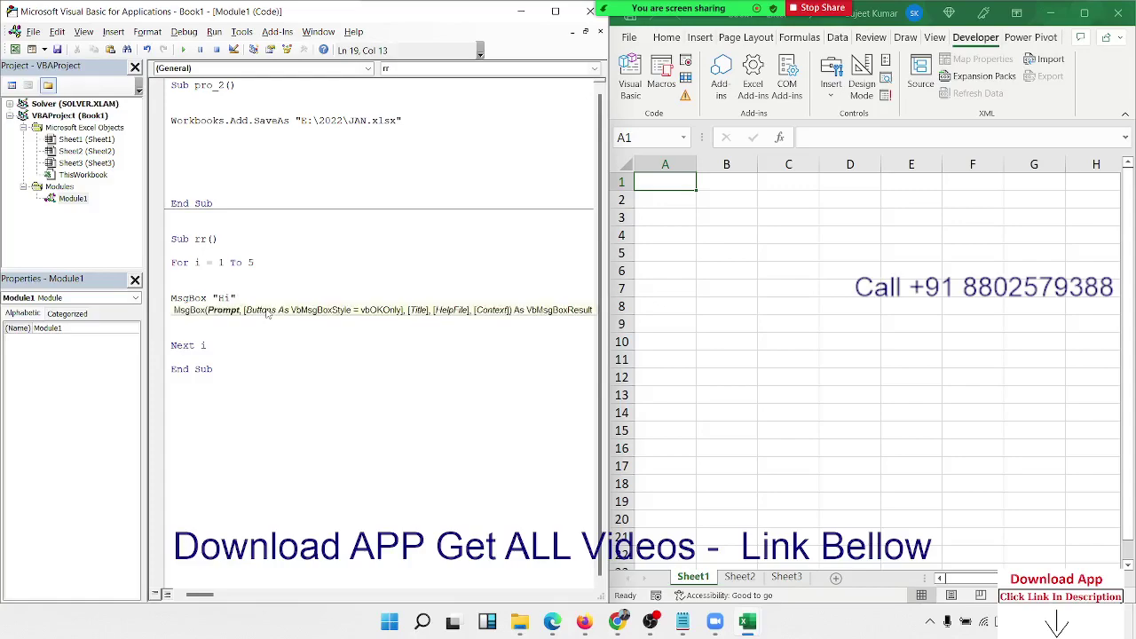
pyautogui.write('& i')
pyautogui.press('Up')
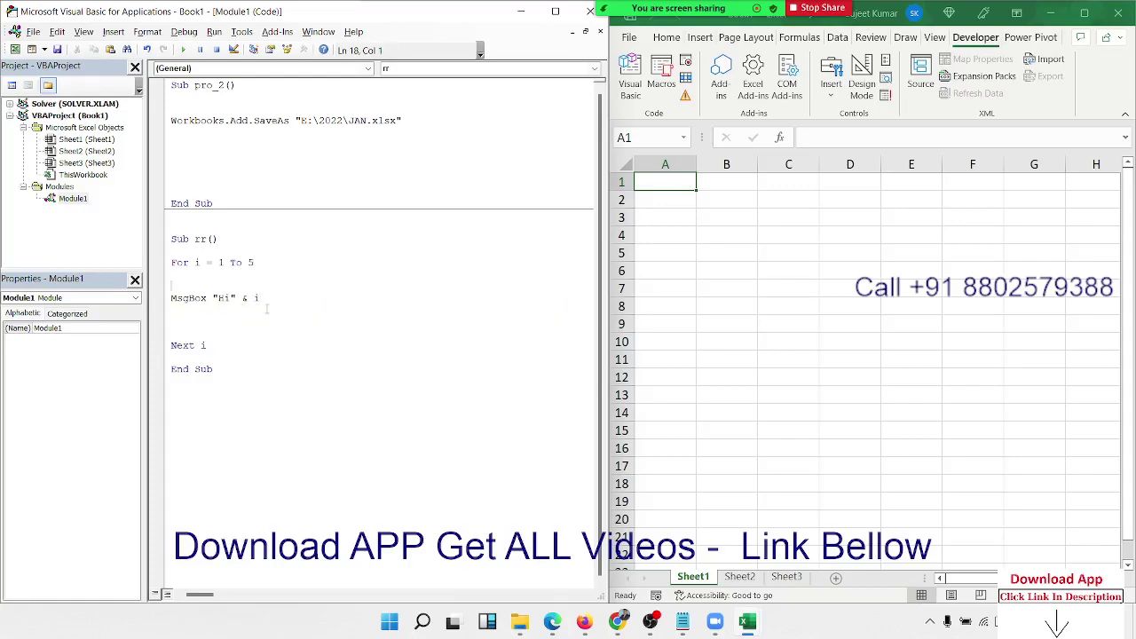
pyautogui.click(232, 298)
pyautogui.click(239, 322)
# Step into rr via Debug > Step Into and advance with F8 to show Hi 1
pyautogui.click(147, 32)
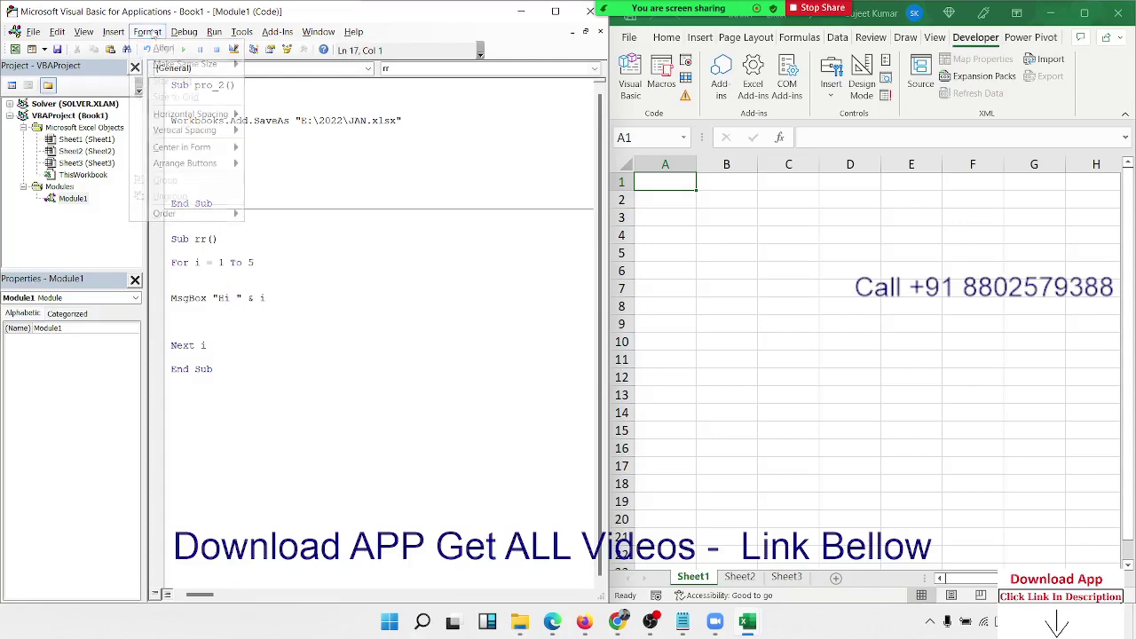
pyautogui.moveTo(184, 34)
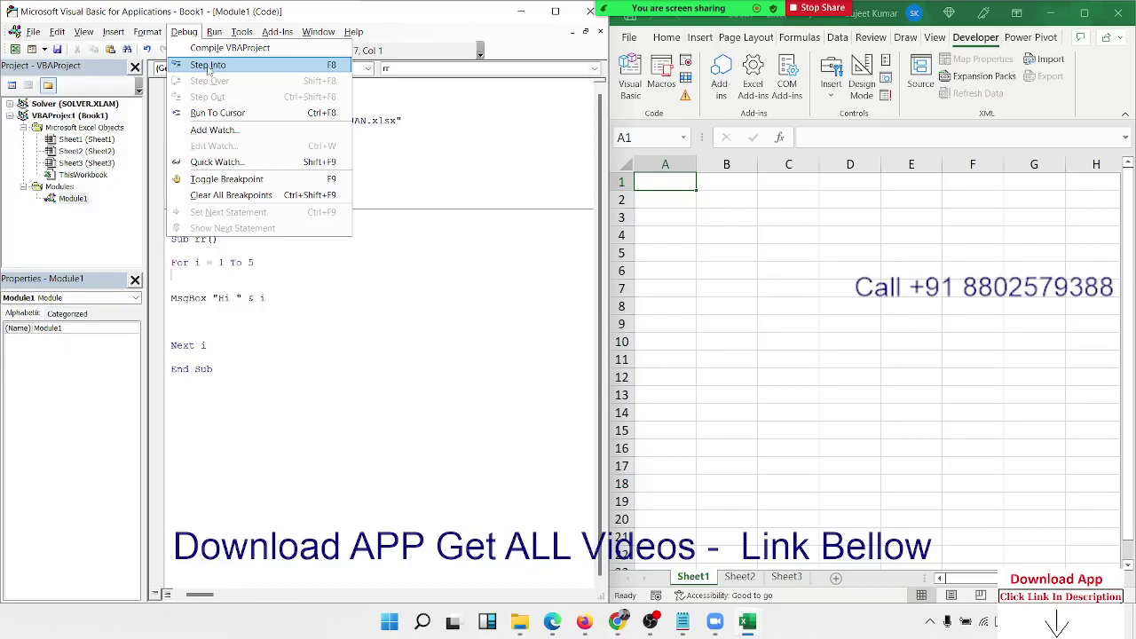
pyautogui.click(209, 69)
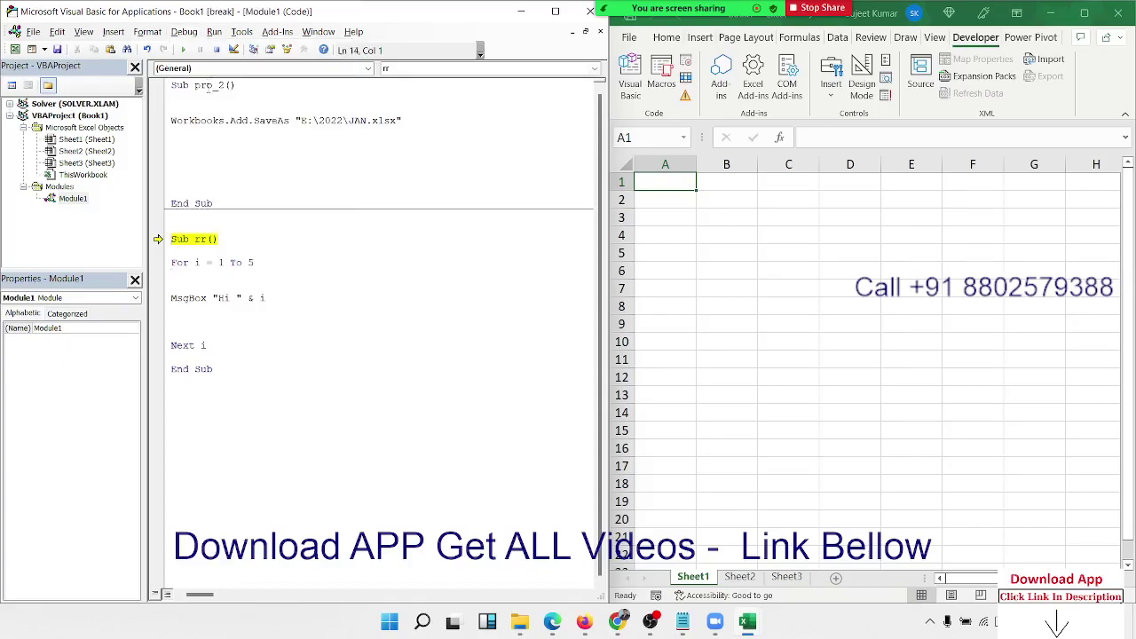
pyautogui.press('F8')
pyautogui.press('F8')
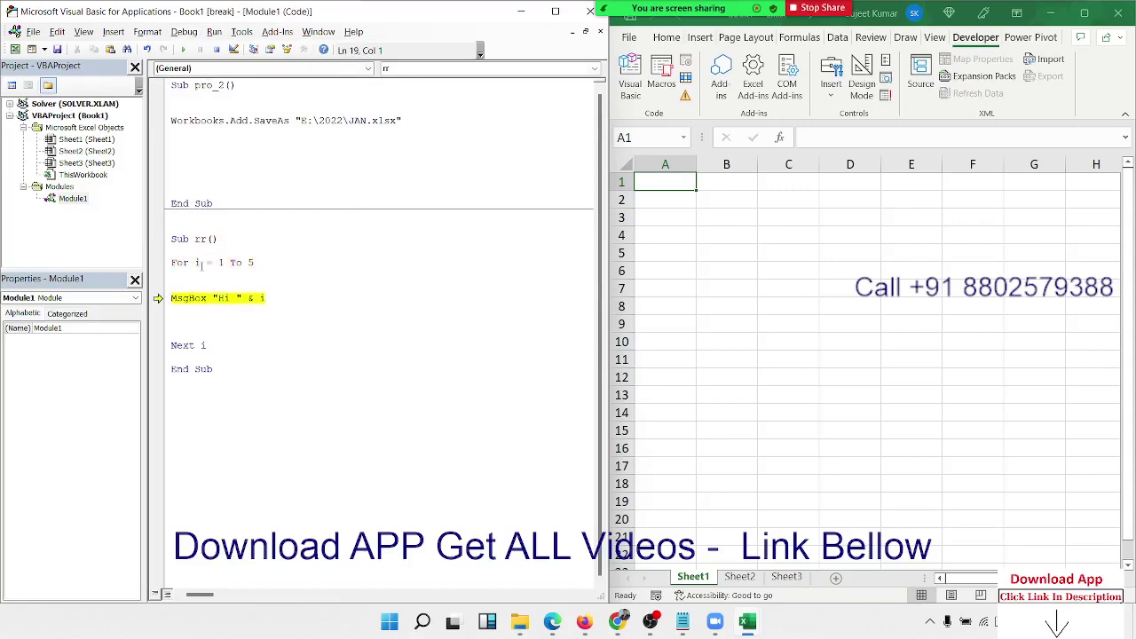
pyautogui.moveTo(199, 264)
pyautogui.press('F8')
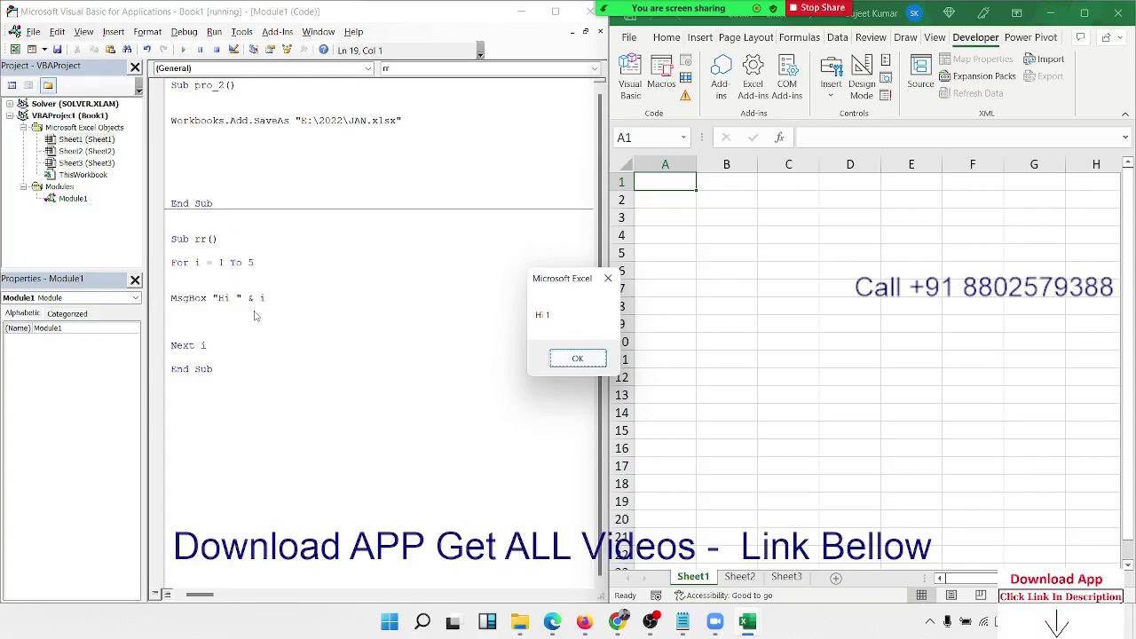
# Continue the loop and dismiss the Hi 2 through Hi 5 messages
pyautogui.press('Return')
pyautogui.click(581, 357)
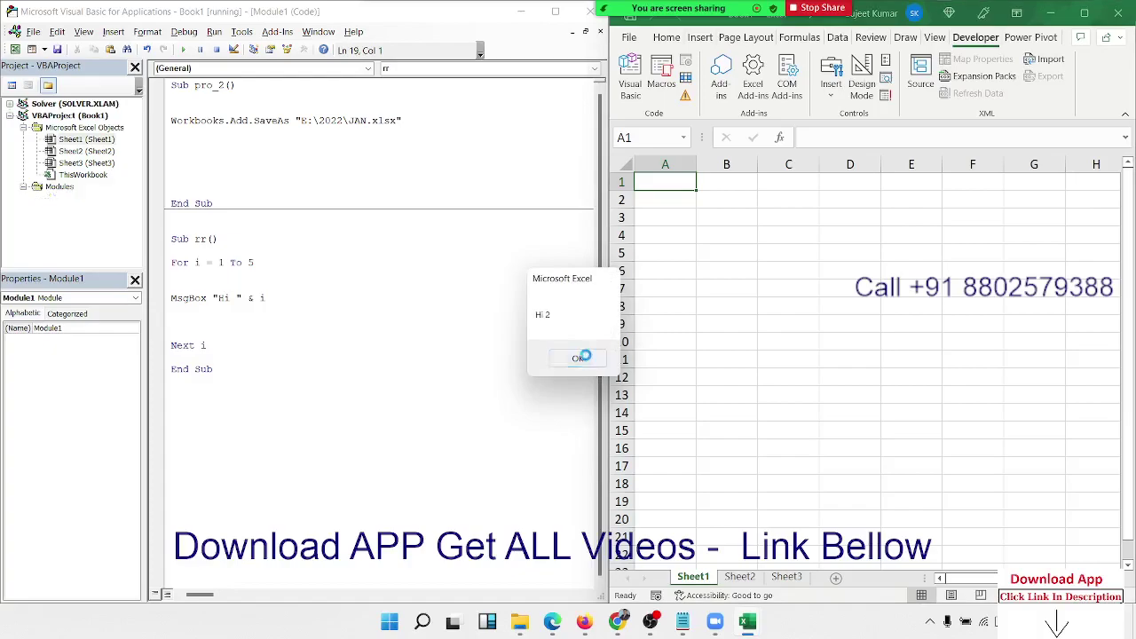
pyautogui.click(583, 358)
pyautogui.click(585, 359)
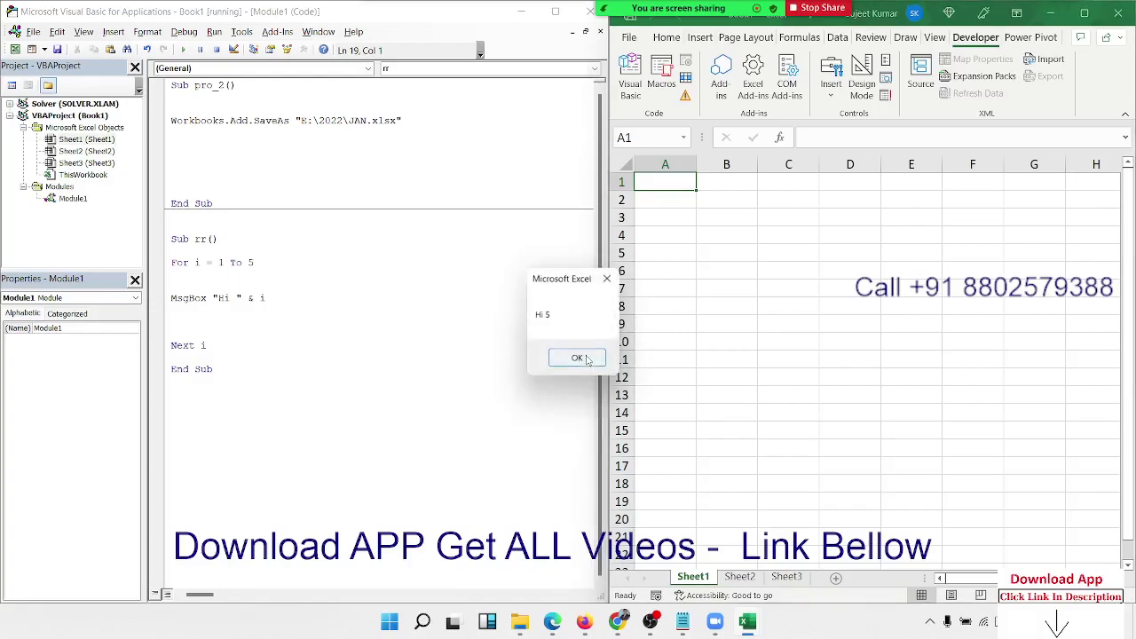
pyautogui.click(586, 358)
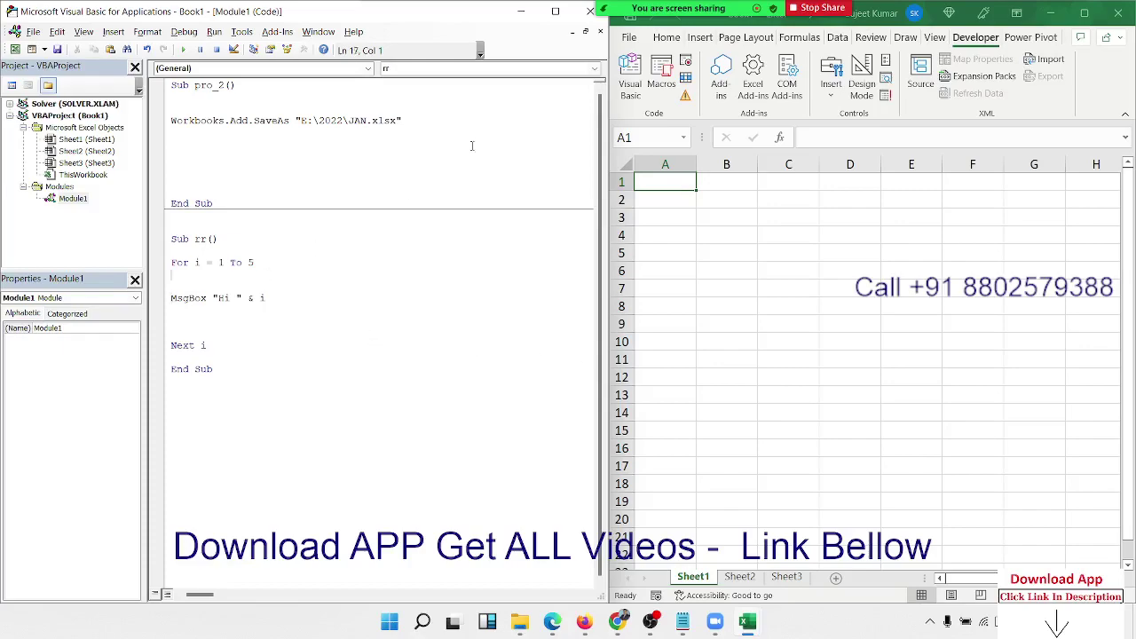
# Put 'For i = 1 To 12' above the SaveAs line and 'Next i' below it
pyautogui.moveTo(649, 33)
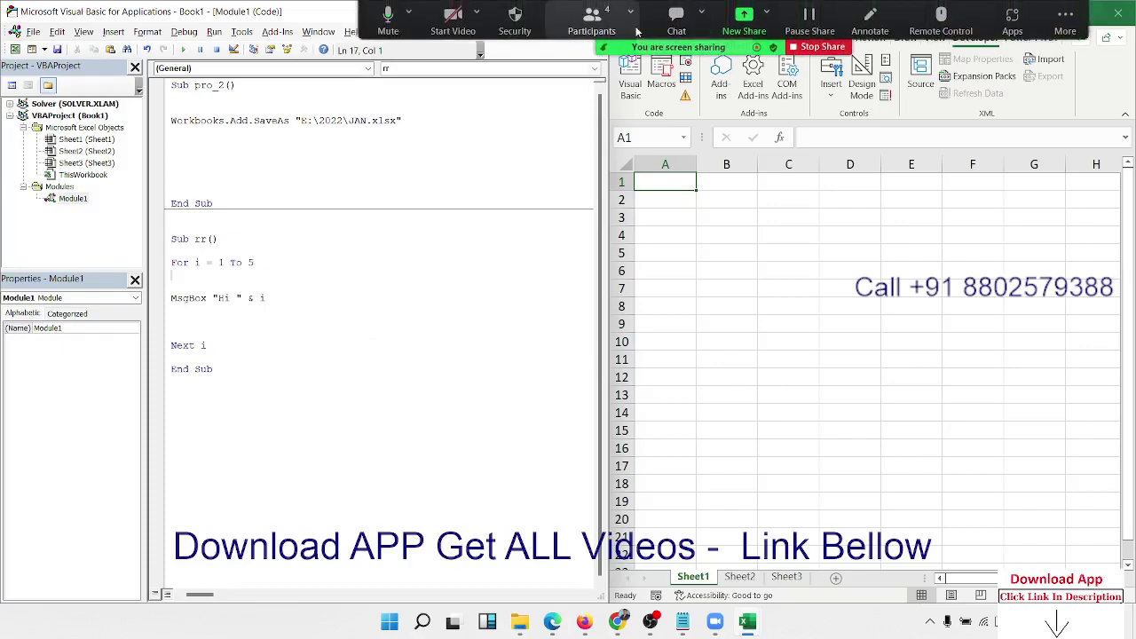
pyautogui.click(222, 108)
pyautogui.press('Return')
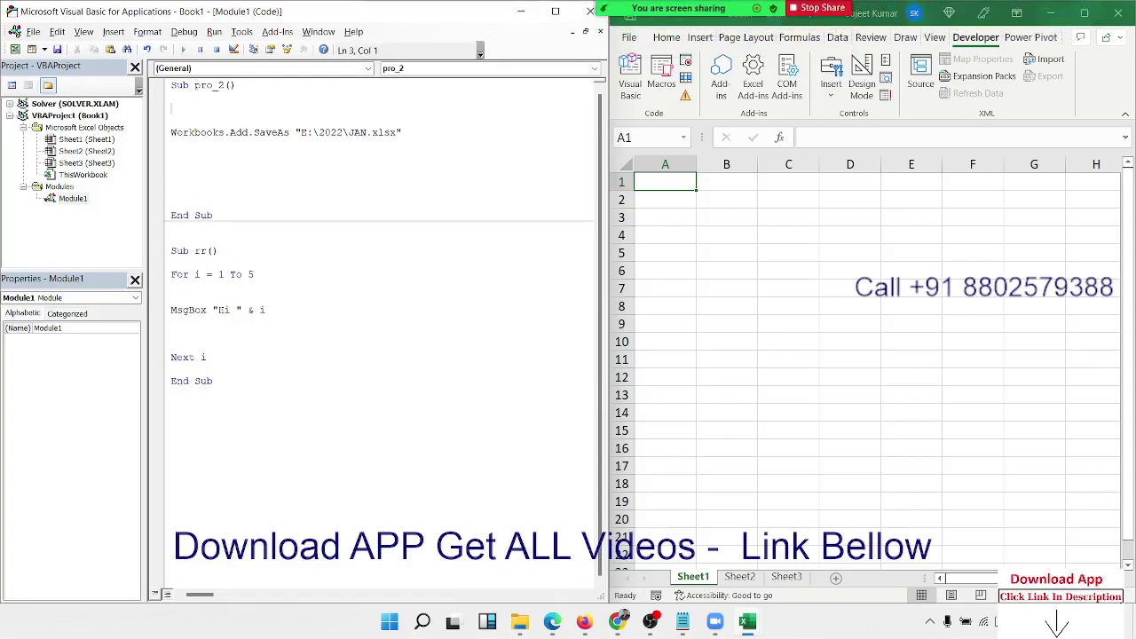
pyautogui.write('for i ')
pyautogui.write('= 1 t')
pyautogui.write('o 12')
pyautogui.press('Return')
pyautogui.write('next ')
pyautogui.write('i')
# Split the SaveAs path before JAN by inserting " & & into the string
pyautogui.click(171, 144)
pyautogui.moveTo(206, 133); pyautogui.dragTo(171, 144)
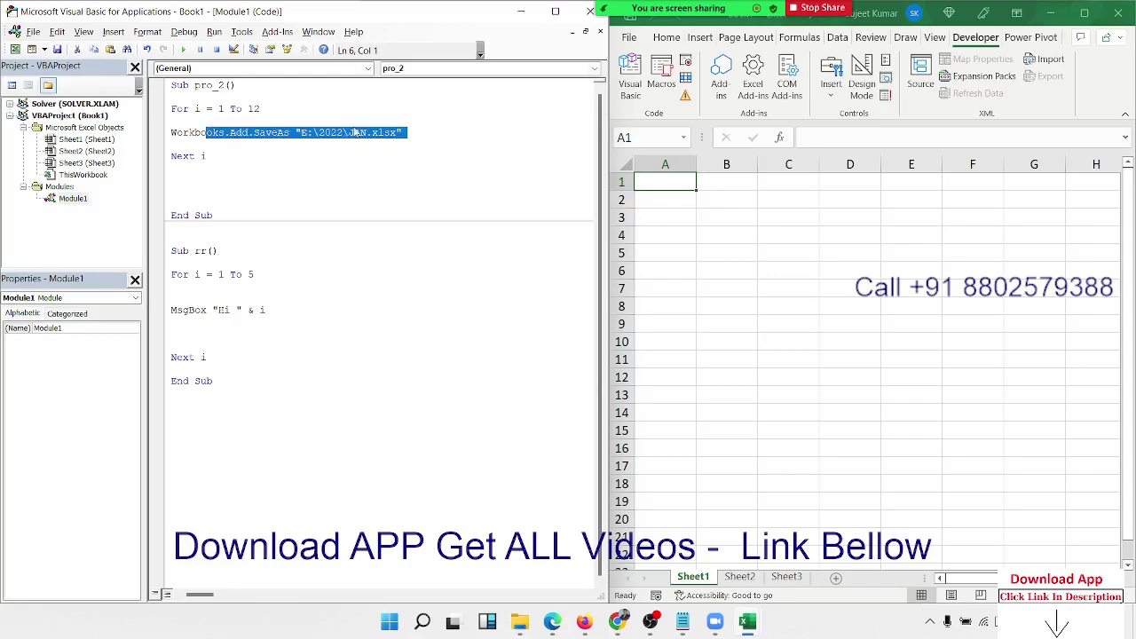
pyautogui.doubleClick(357, 133)
pyautogui.click(349, 132)
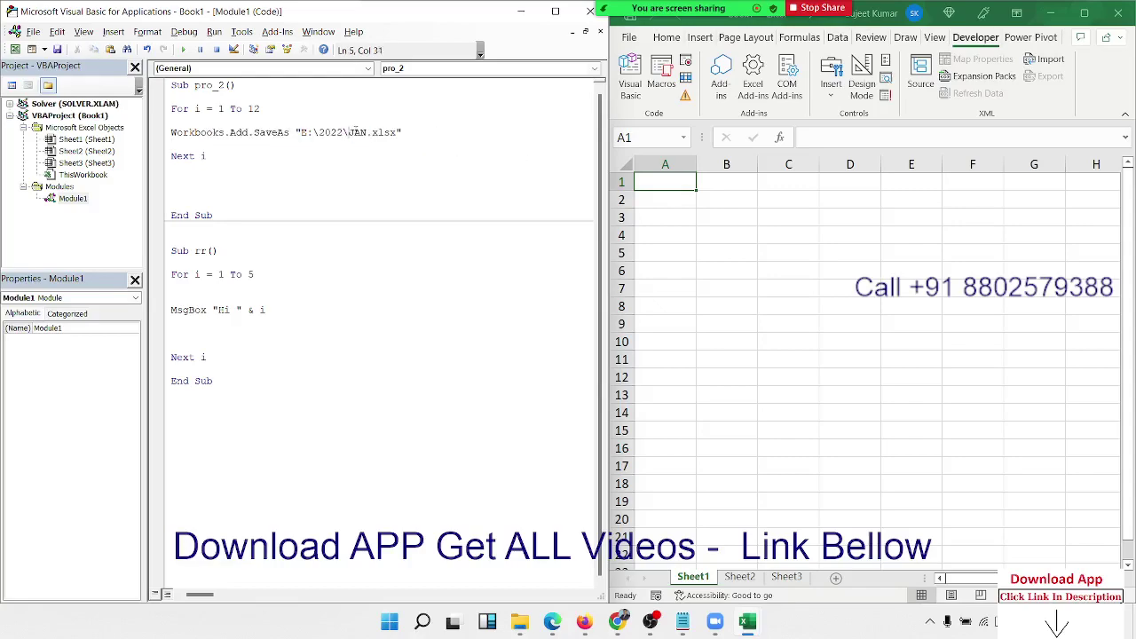
pyautogui.write('" ')
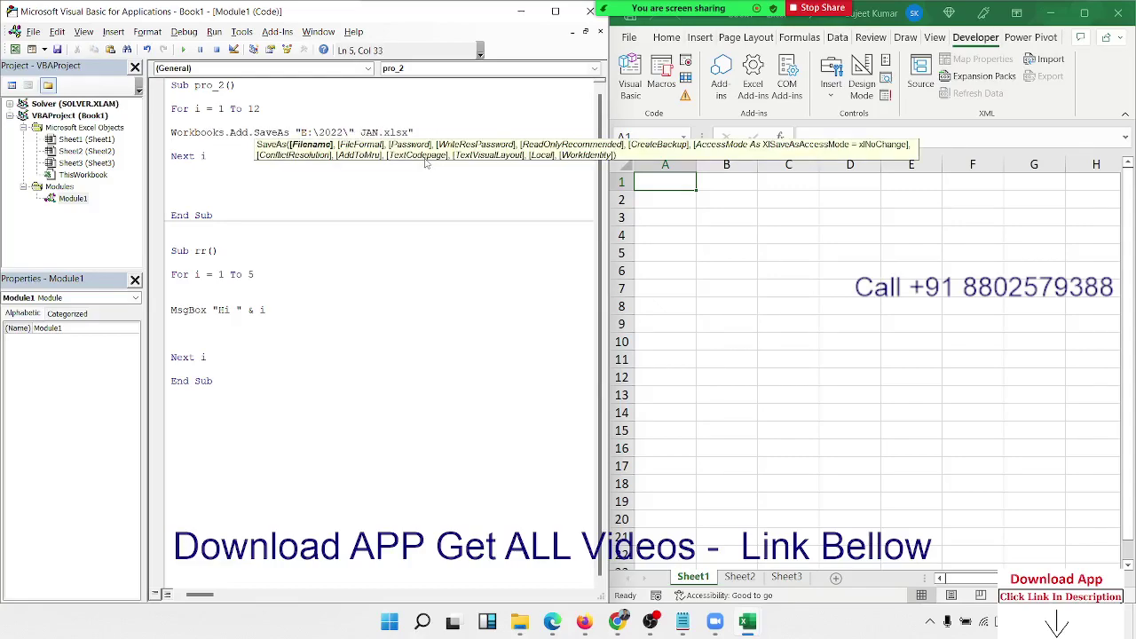
pyautogui.write('& ')
pyautogui.write('&')
# Replace JAN with the loop counter in the path and dismiss the two compile errors
pyautogui.press('Delete')
pyautogui.press('Delete')
pyautogui.press('Delete')
pyautogui.write('& "')
pyautogui.click(424, 163)
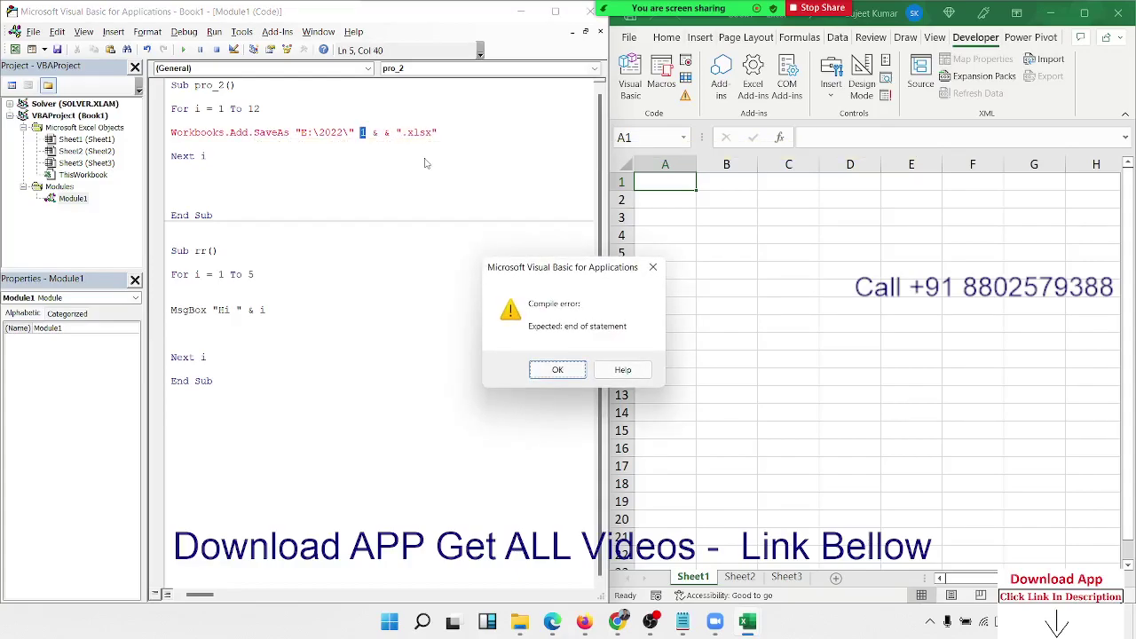
pyautogui.press('Return')
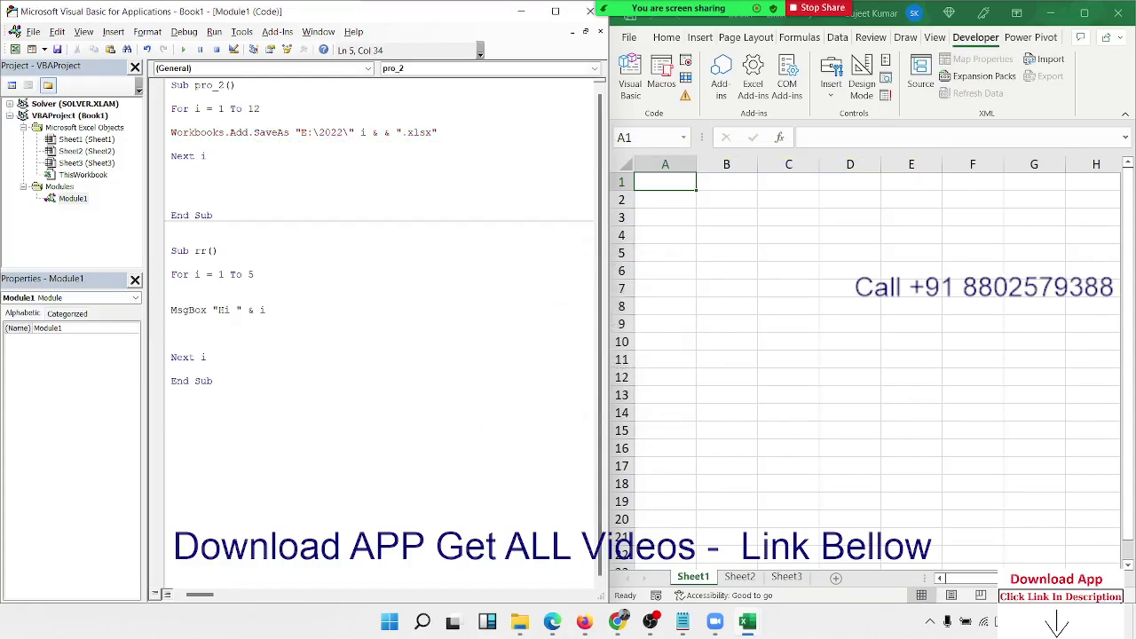
pyautogui.click(446, 178)
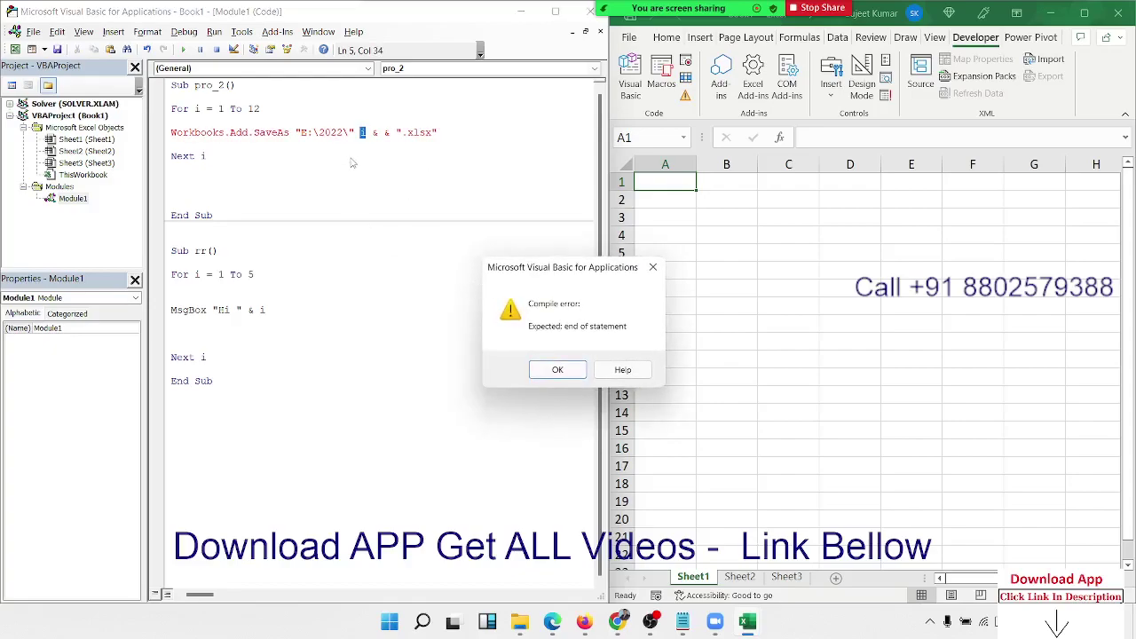
pyautogui.press('Return')
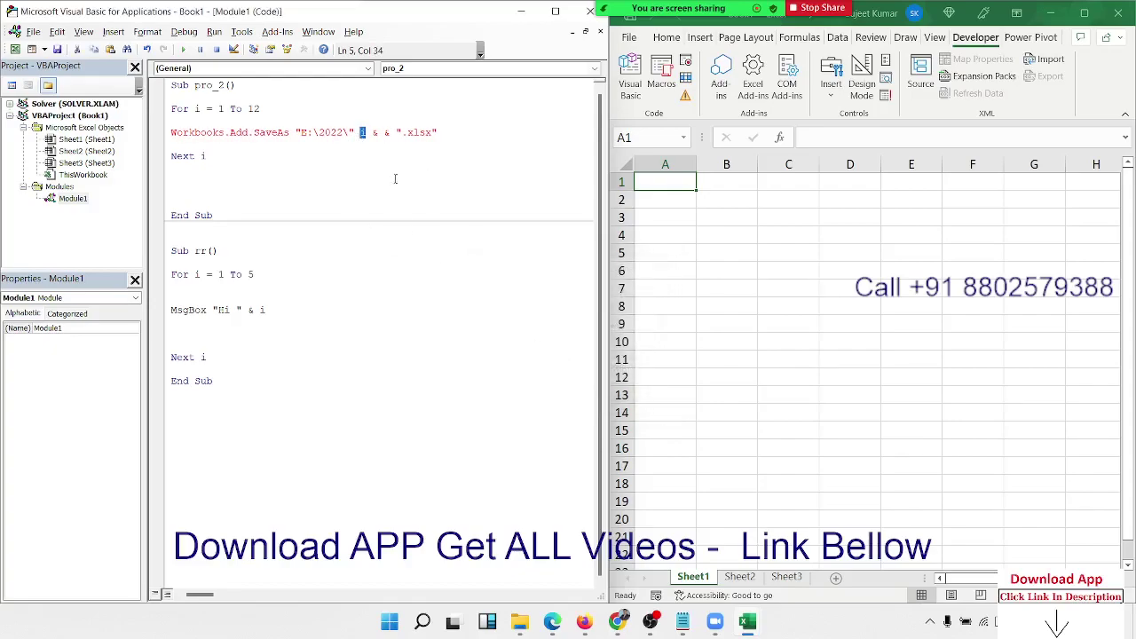
# Fix the misplaced ampersand so the path reads "E:\2022\" & i & ".xlsx"
pyautogui.click(374, 132)
pyautogui.press('BackSpace')
pyautogui.write('&')
pyautogui.click(430, 188)
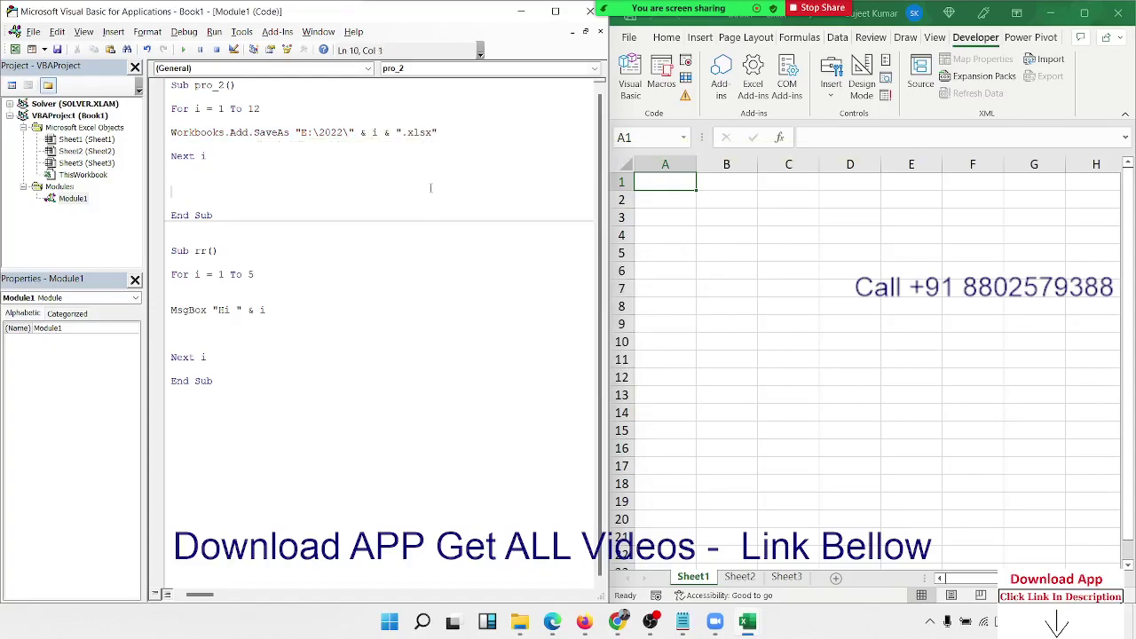
pyautogui.doubleClick(375, 132)
pyautogui.click(206, 147)
# Add 'ActiveWorkbook.Close True' inside the loop, just above Next i
pyautogui.press('Return')
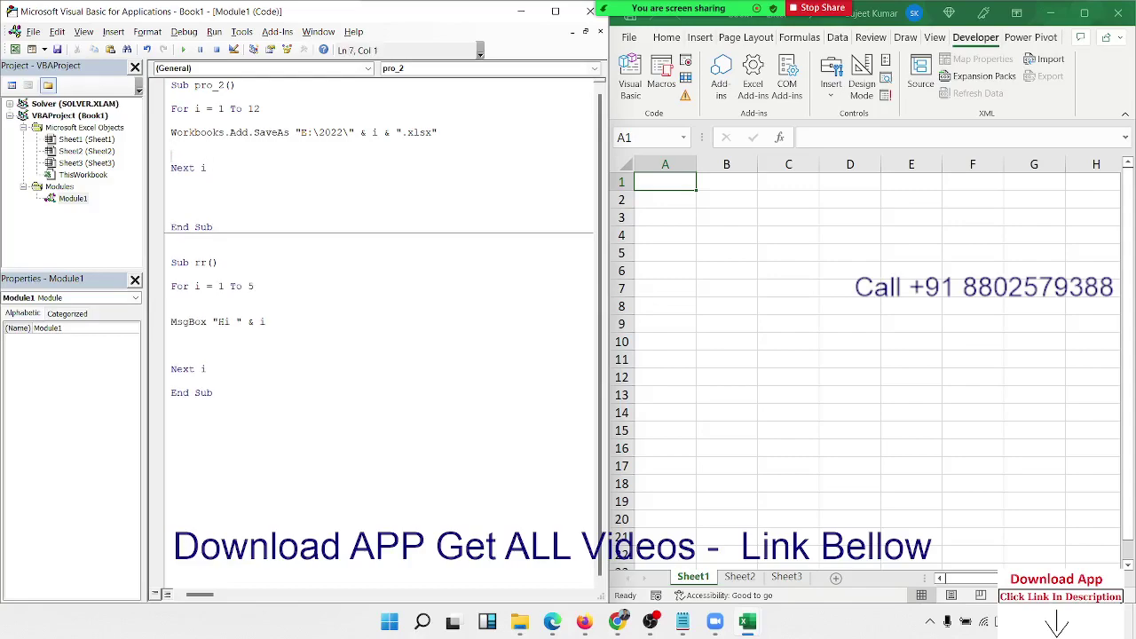
pyautogui.press('Return')
pyautogui.write('wo')
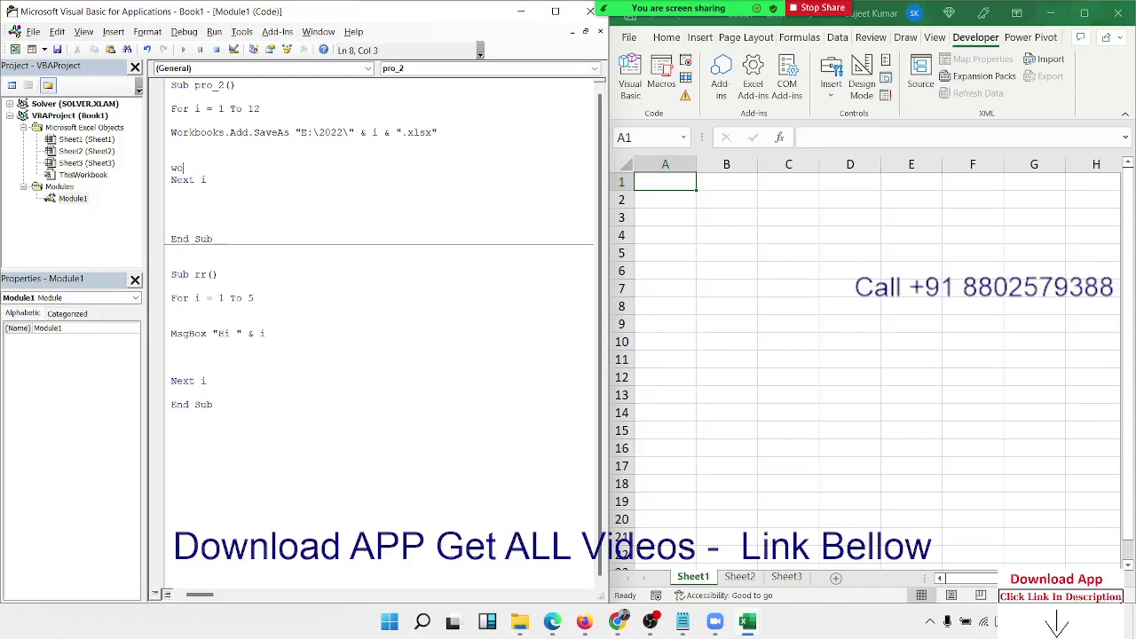
pyautogui.write('rkbook')
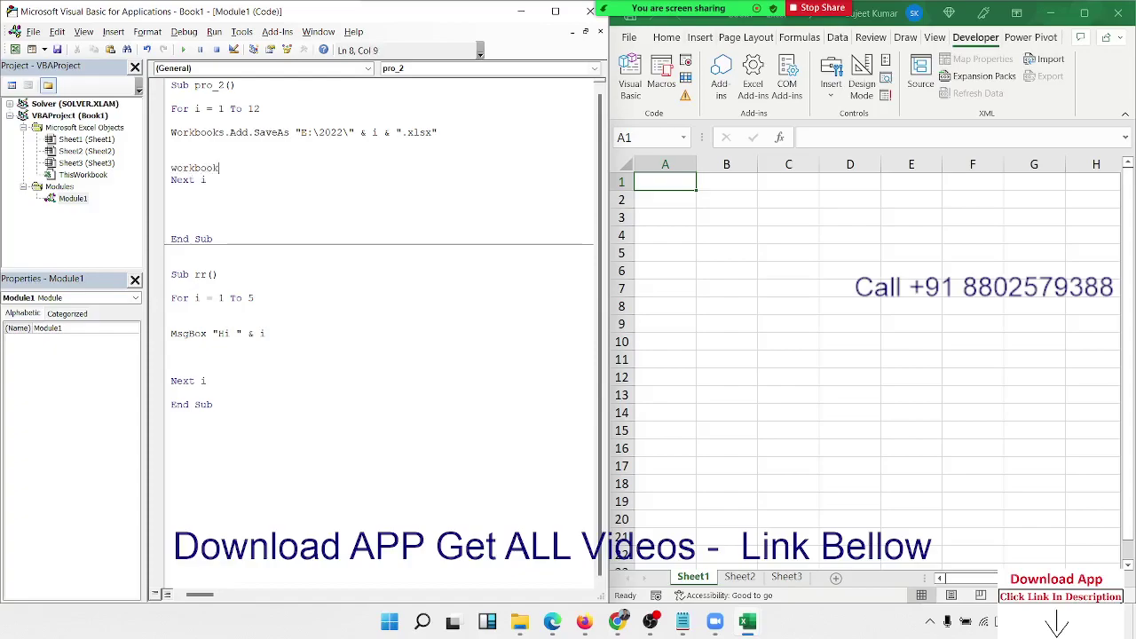
pyautogui.write('.clo')
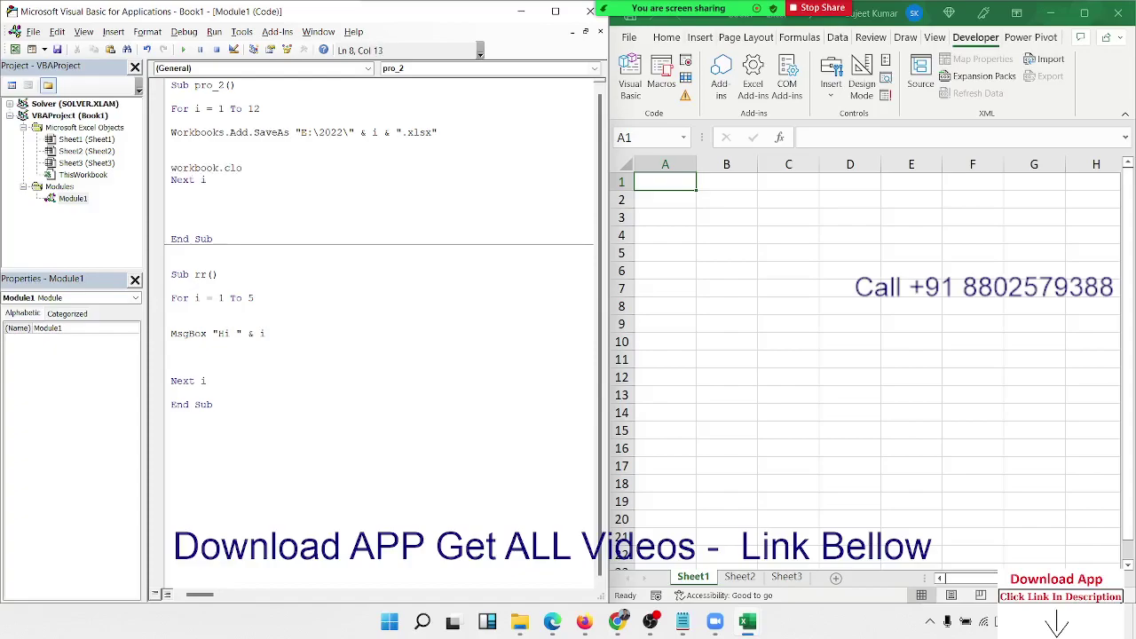
pyautogui.write('se true')
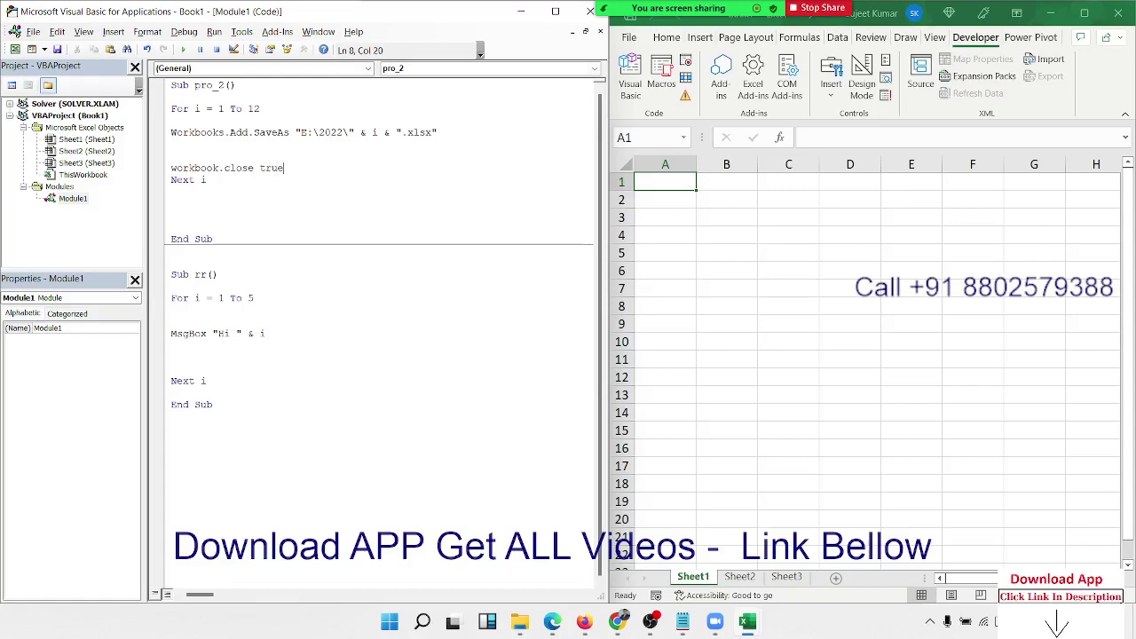
pyautogui.click(220, 168)
pyautogui.write('act')
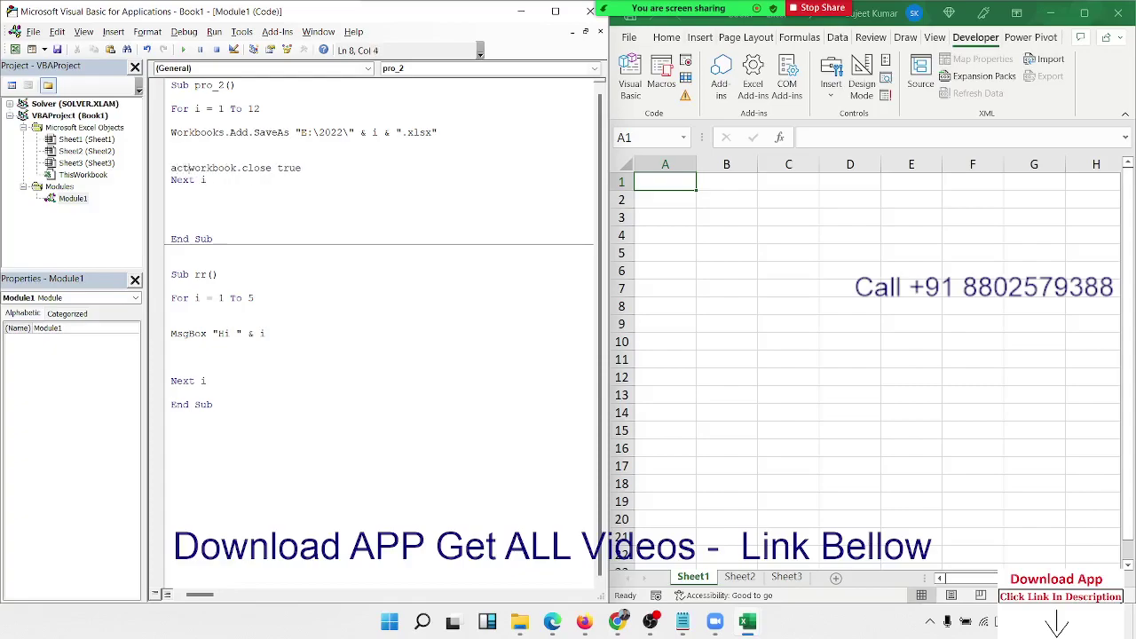
pyautogui.write('ivework')
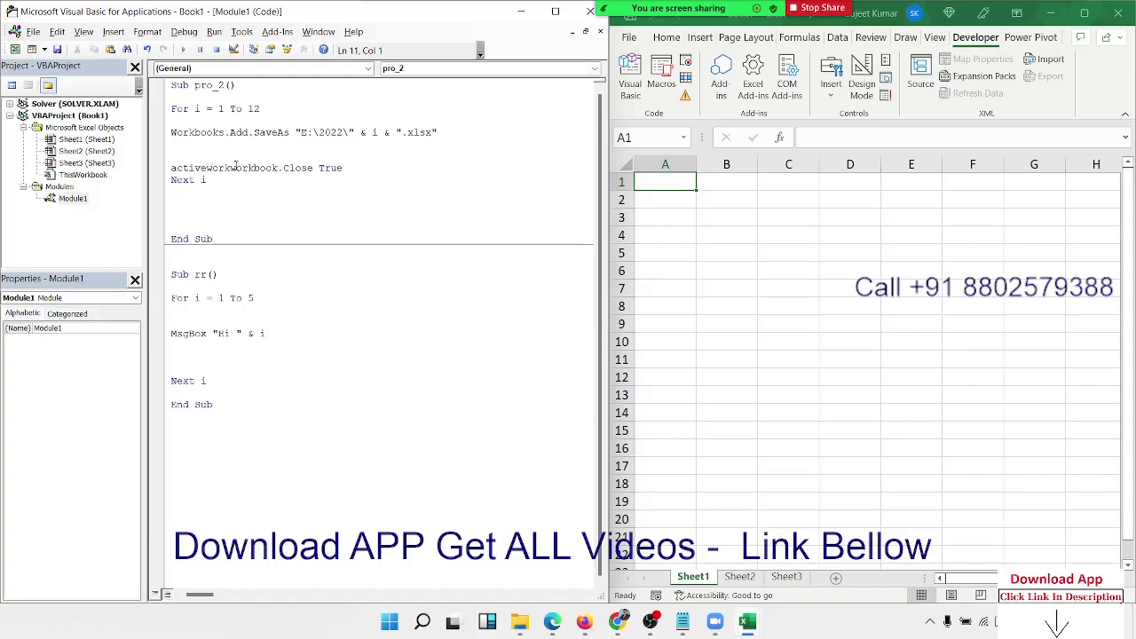
pyautogui.click(235, 167)
pyautogui.press('Delete')
pyautogui.press('Delete')
pyautogui.press('Delete')
pyautogui.press('BackSpace')
pyautogui.click(263, 206)
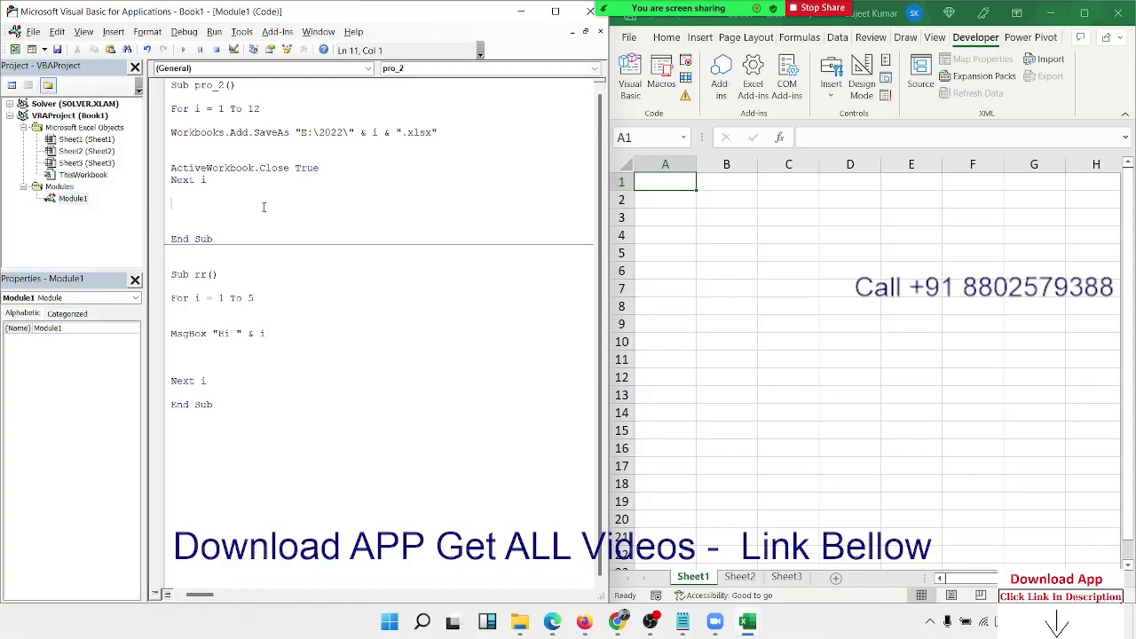
# Type the label Month in B2 and the value 1 in C2, ending on D2
pyautogui.click(733, 208)
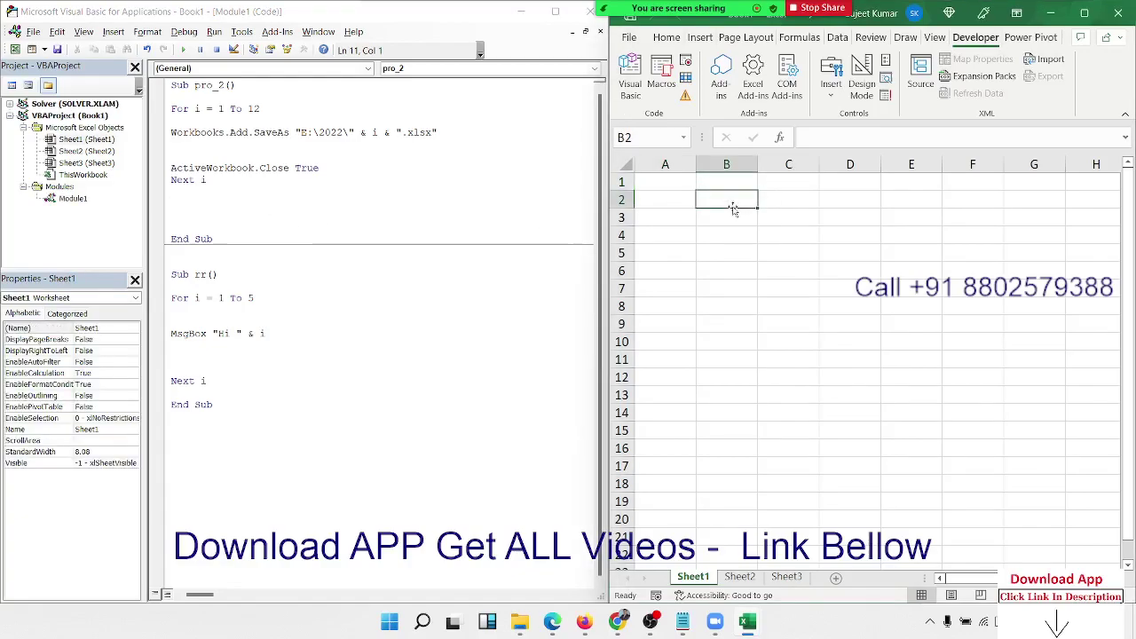
pyautogui.write('Mon')
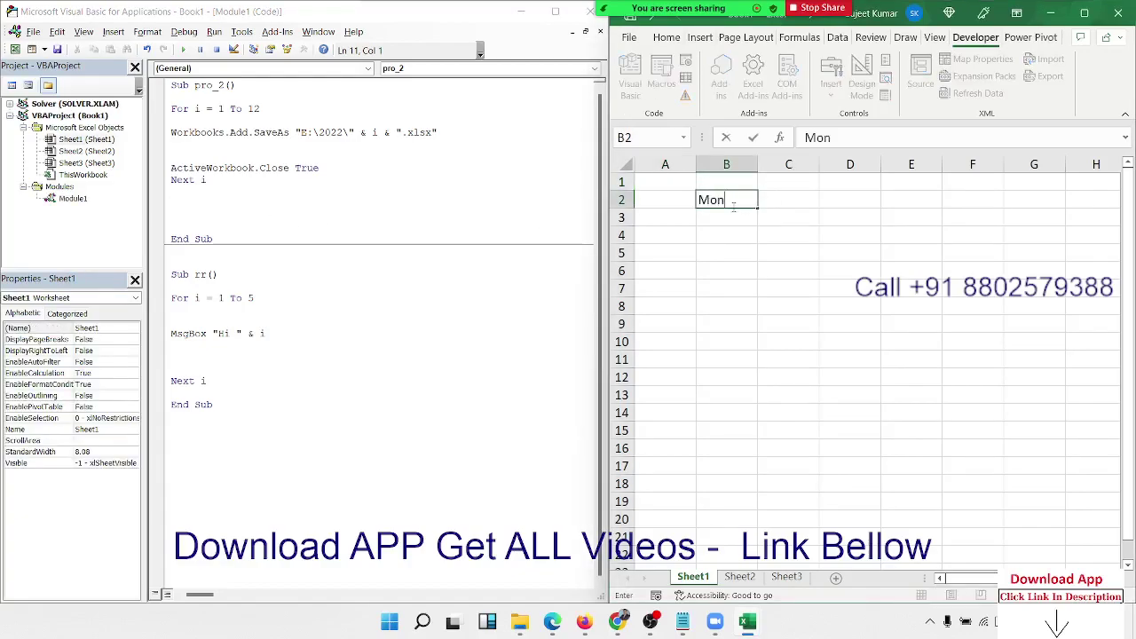
pyautogui.write('th')
pyautogui.press('Tab')
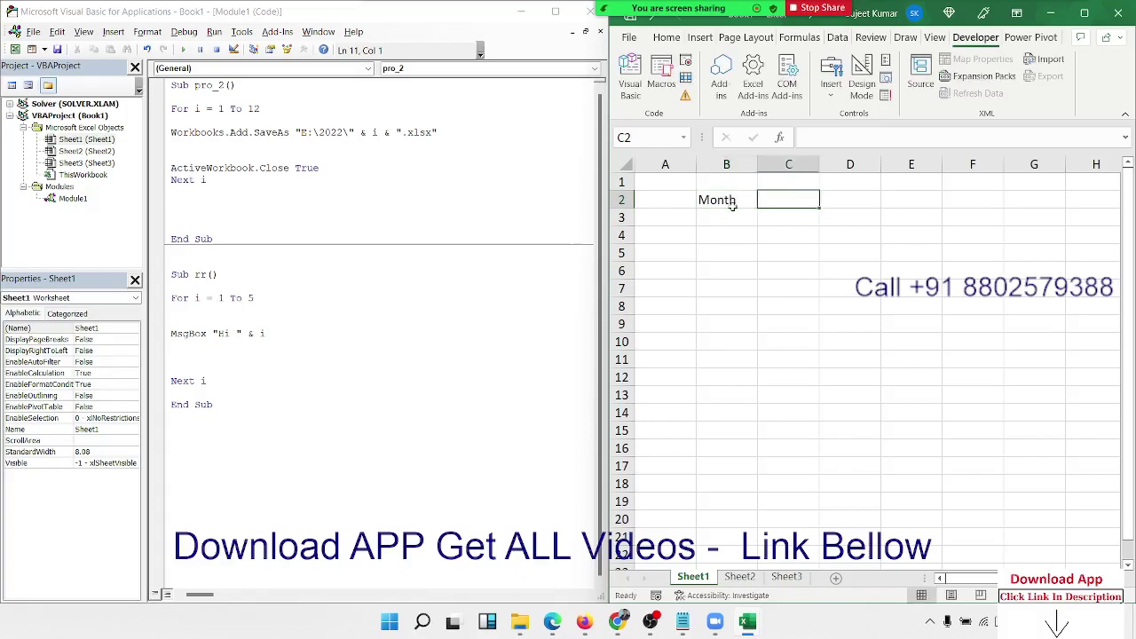
pyautogui.write('1')
pyautogui.press('Return')
pyautogui.press('Return')
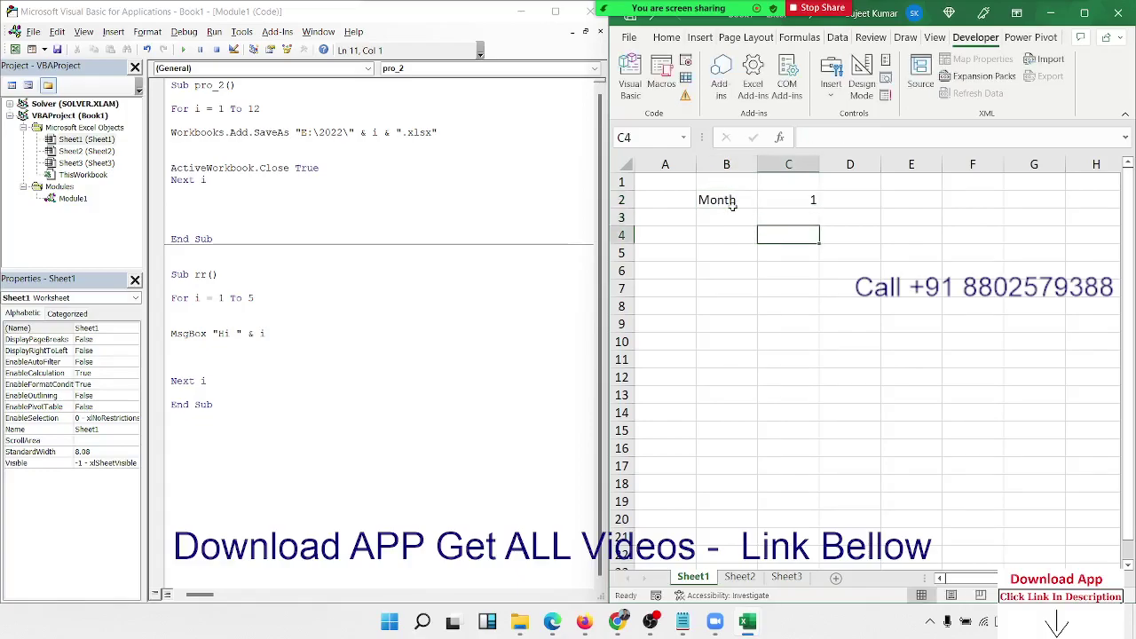
pyautogui.press('Up')
pyautogui.press('Up')
pyautogui.press('Right')
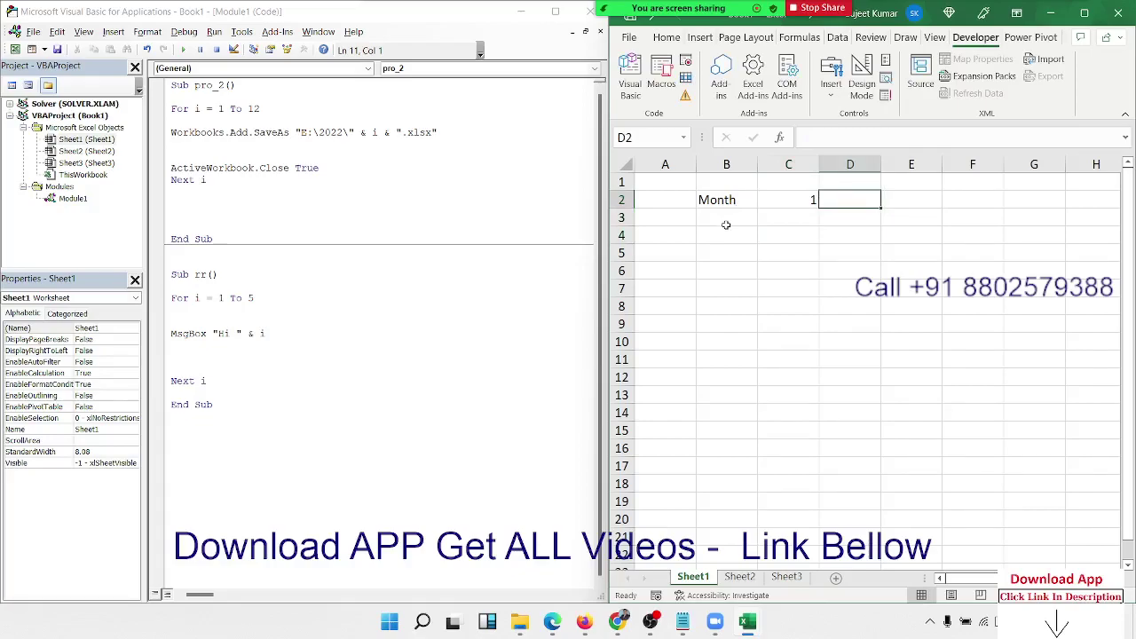
# Change the file name part from i to MonthName(i, True) in the SaveAs line
pyautogui.click(372, 132)
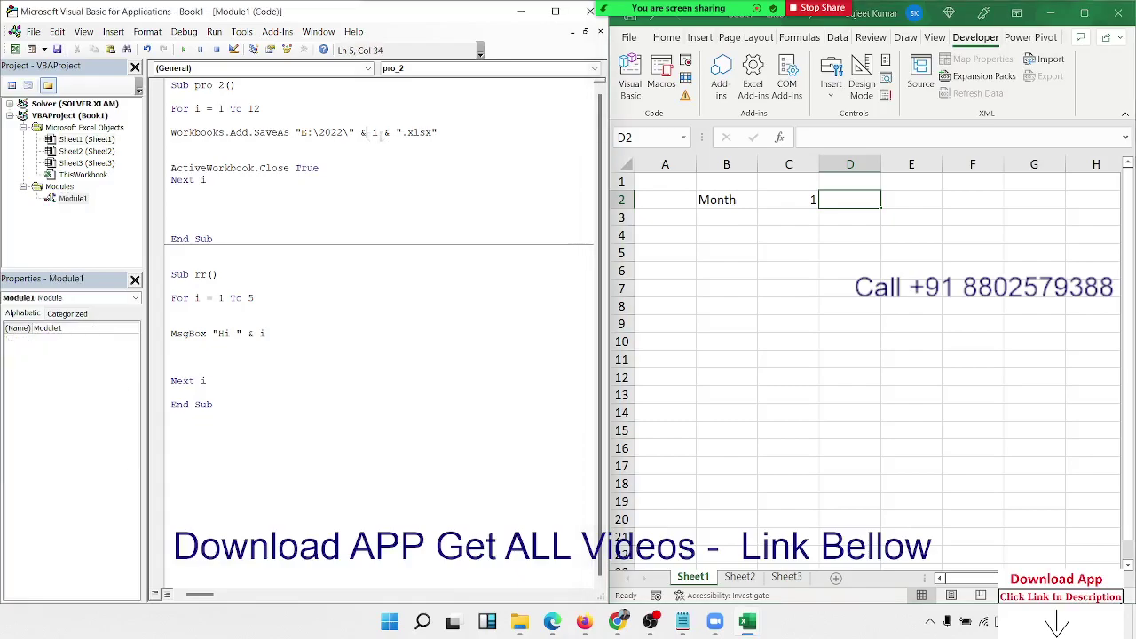
pyautogui.write('month')
pyautogui.write('n')
pyautogui.write('ame')
pyautogui.write('(i')
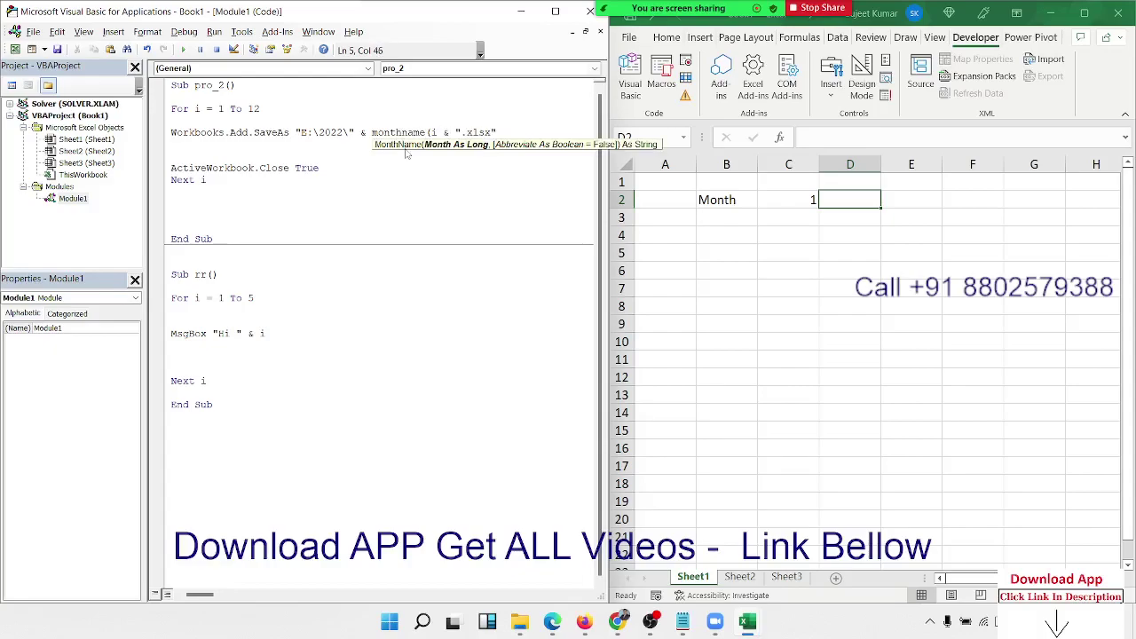
pyautogui.write(',')
pyautogui.press('Down')
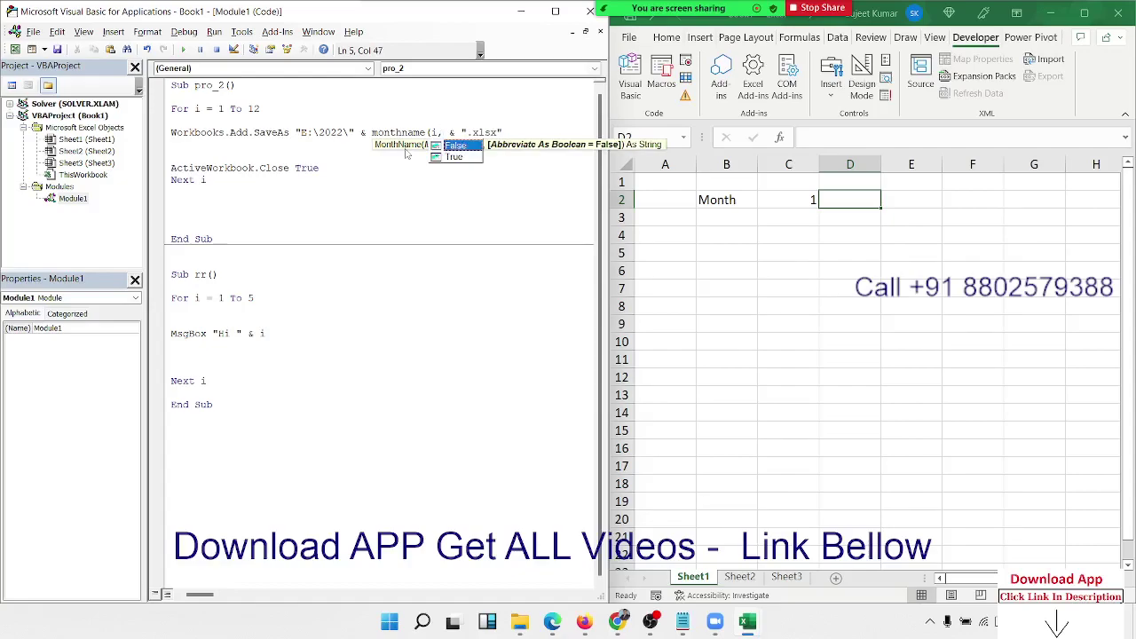
pyautogui.write('True')
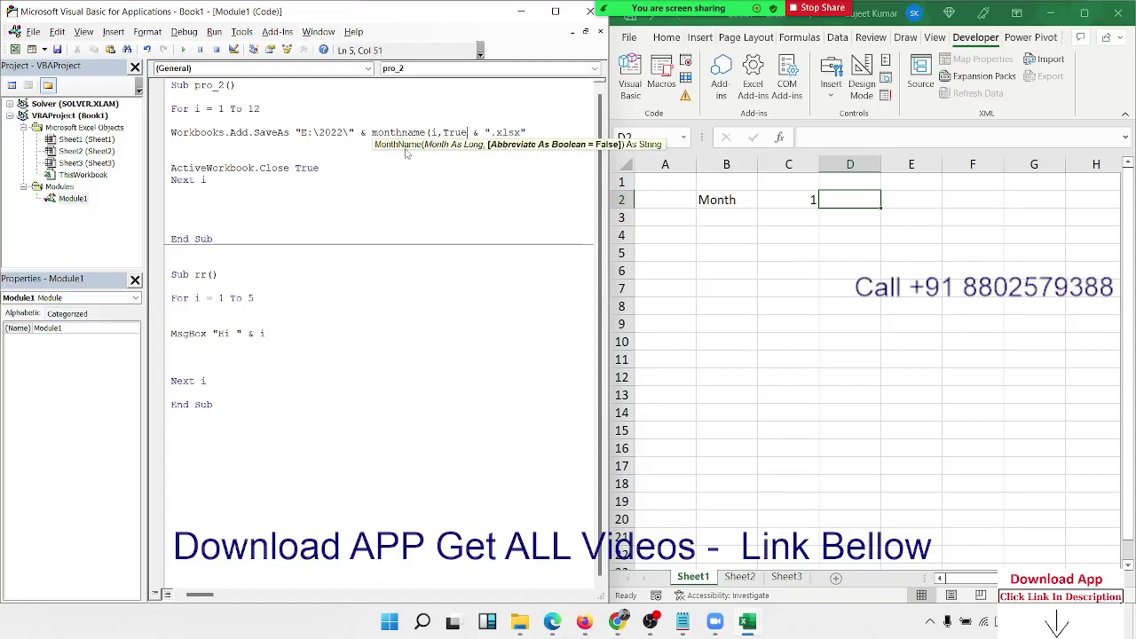
pyautogui.write(')')
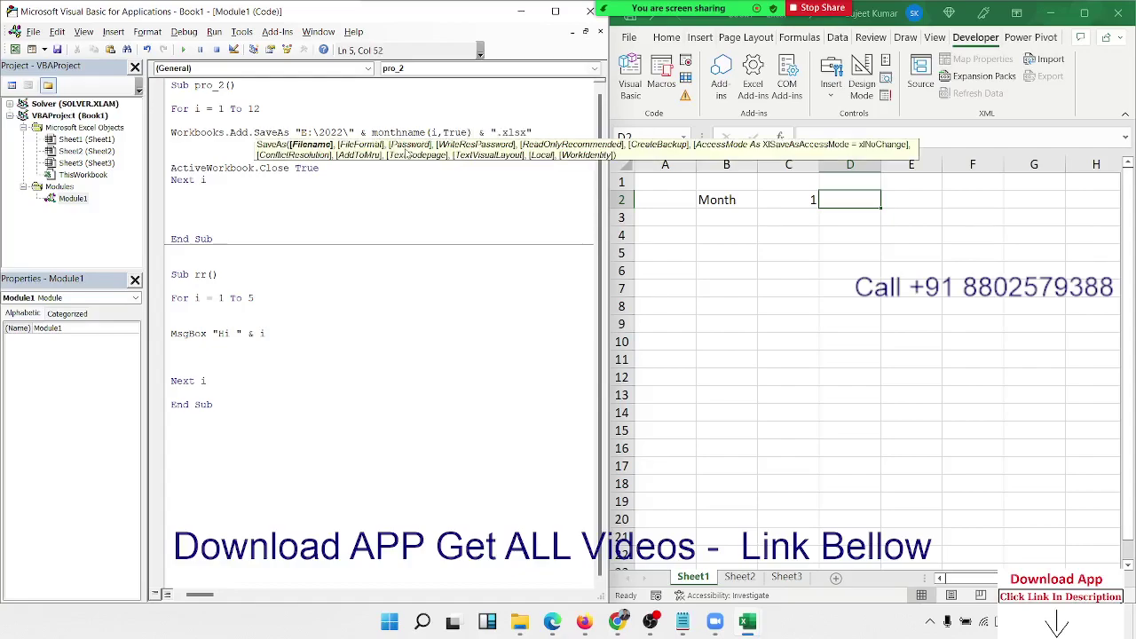
pyautogui.click(510, 227)
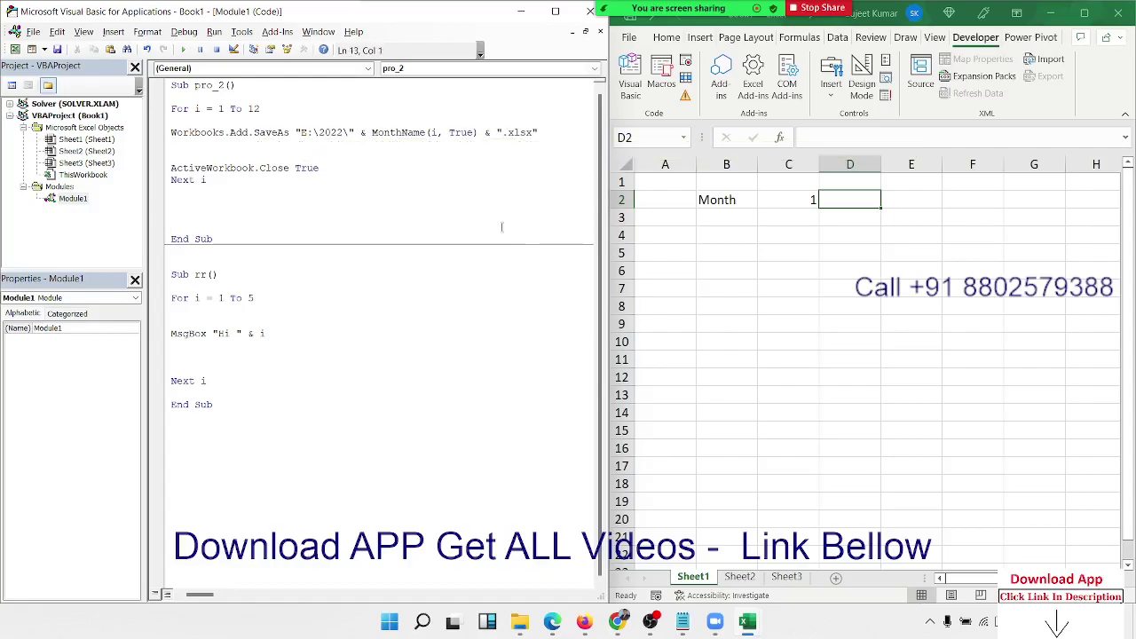
pyautogui.click(349, 156)
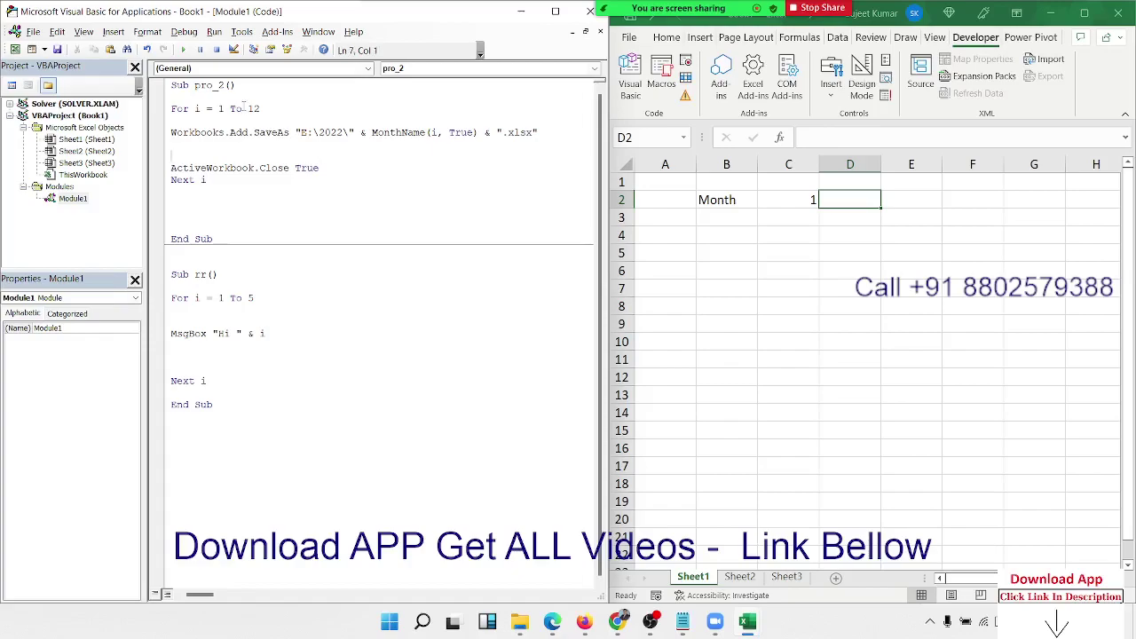
# Run pro_2, allow it to replace the existing Jan.xlsx, and view the E:\2022 folder
pyautogui.click(184, 50)
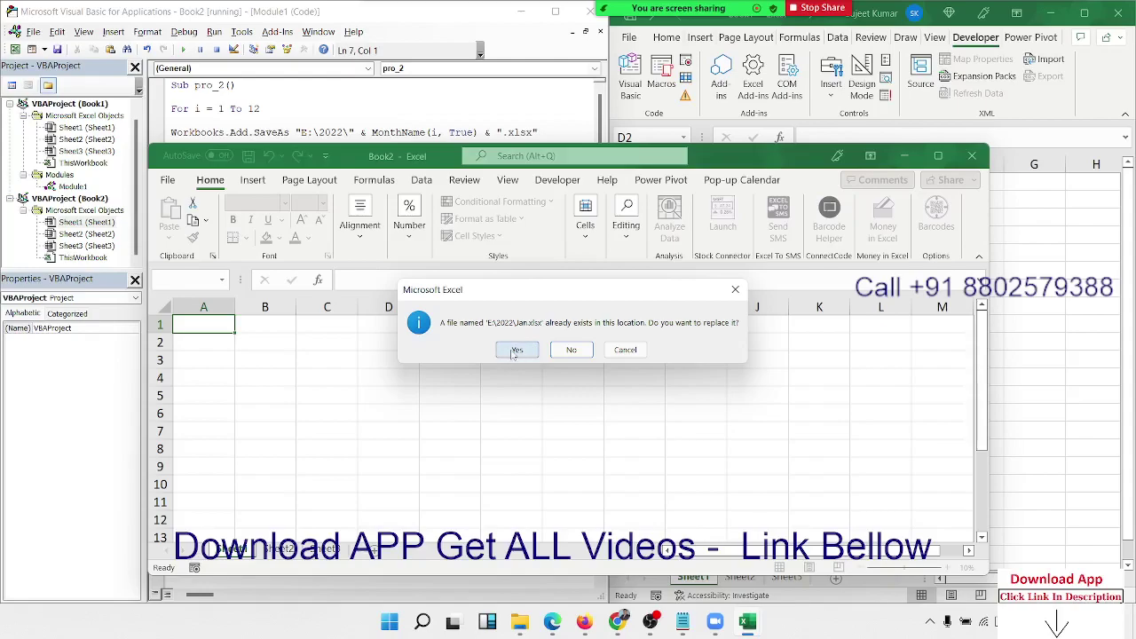
pyautogui.click(514, 352)
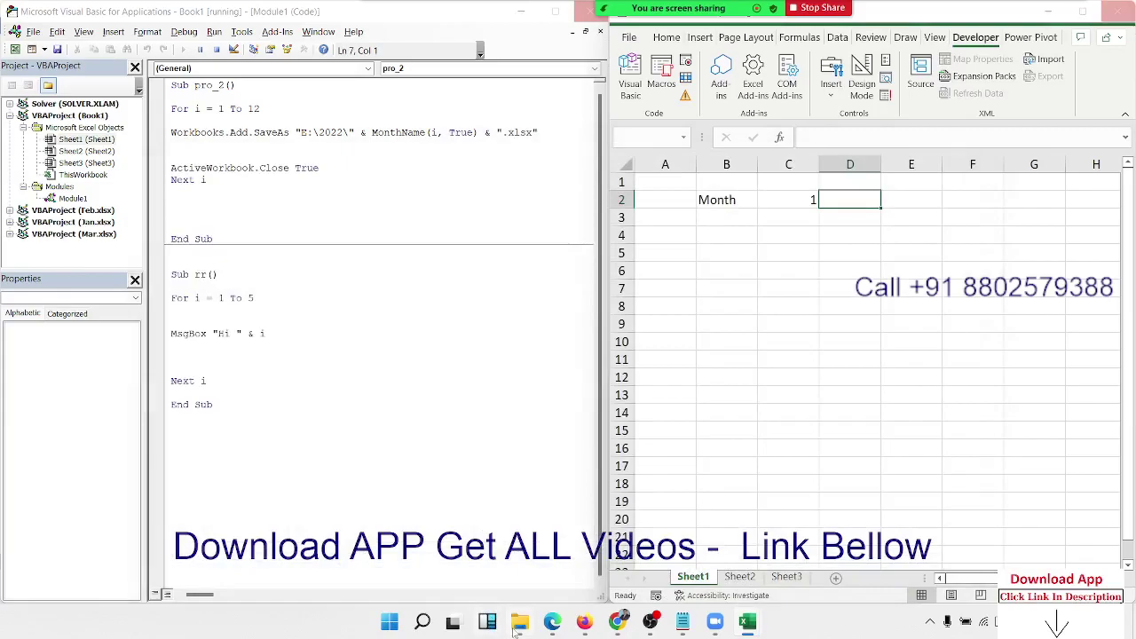
pyautogui.click(520, 621)
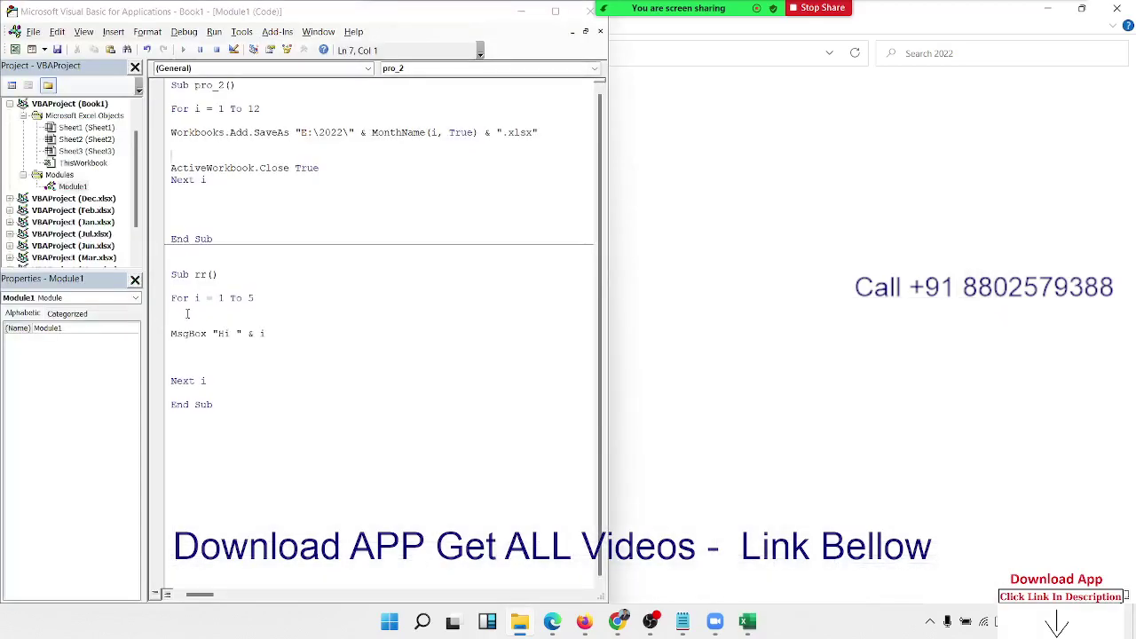
# Select all twelve month workbooks in E:\2022, permanently delete them, and return to Excel
pyautogui.click(514, 622)
pyautogui.moveTo(611, 515)
pyautogui.mouseDown()
pyautogui.moveTo(126, 121)
pyautogui.moveTo(133, 99)
pyautogui.mouseUp()
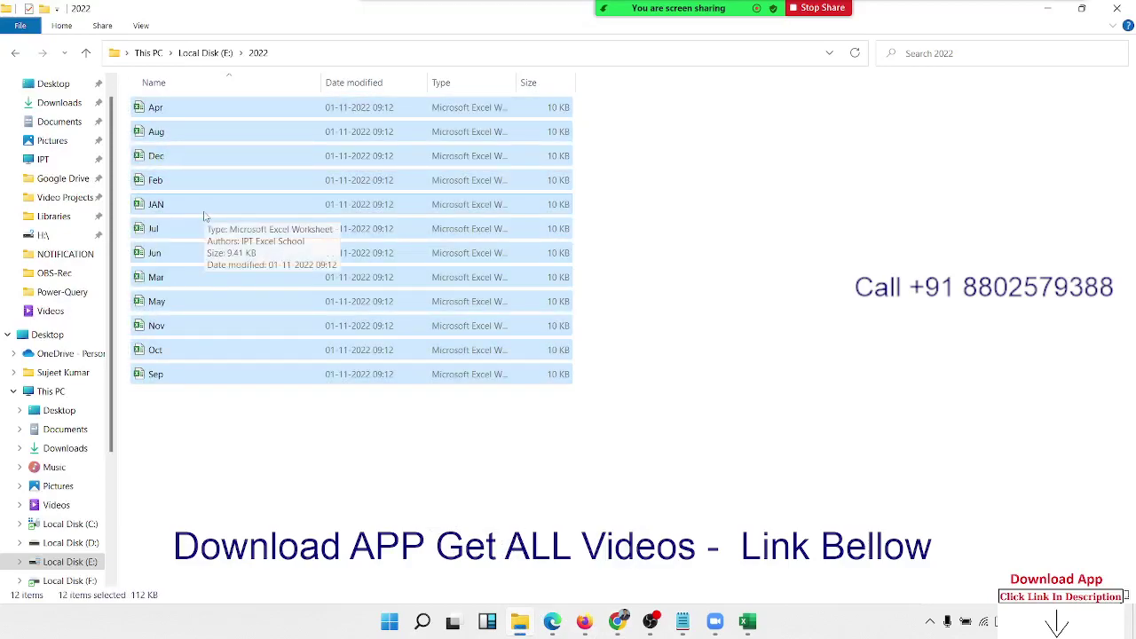
pyautogui.hotkey('shift', 'Delete')
pyautogui.click(612, 323)
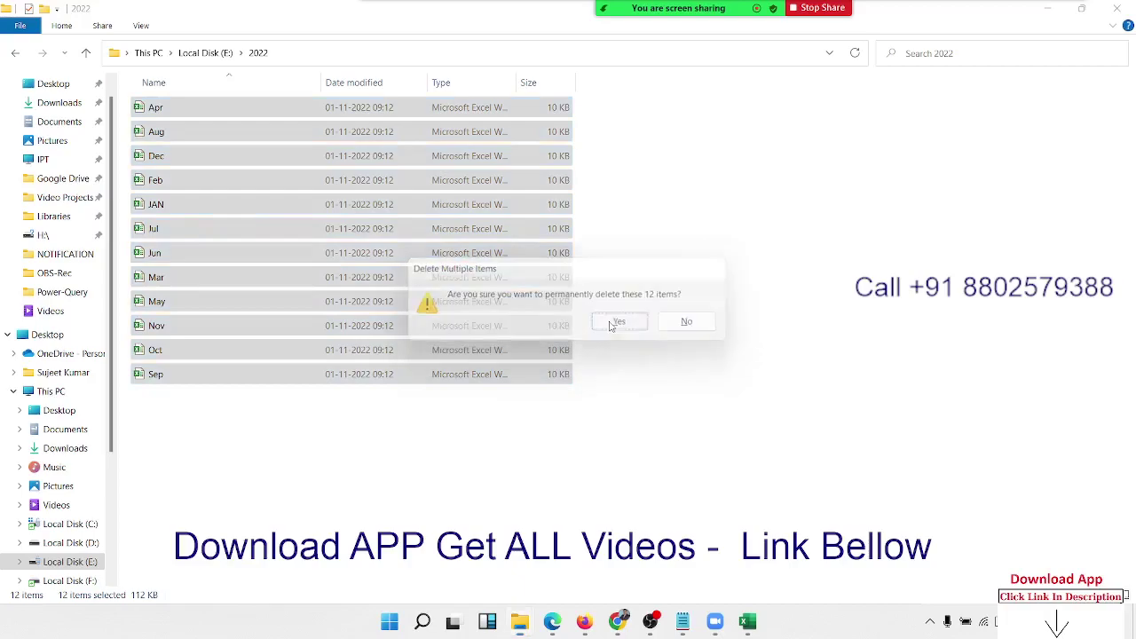
pyautogui.hotkey('alt', 'Tab')
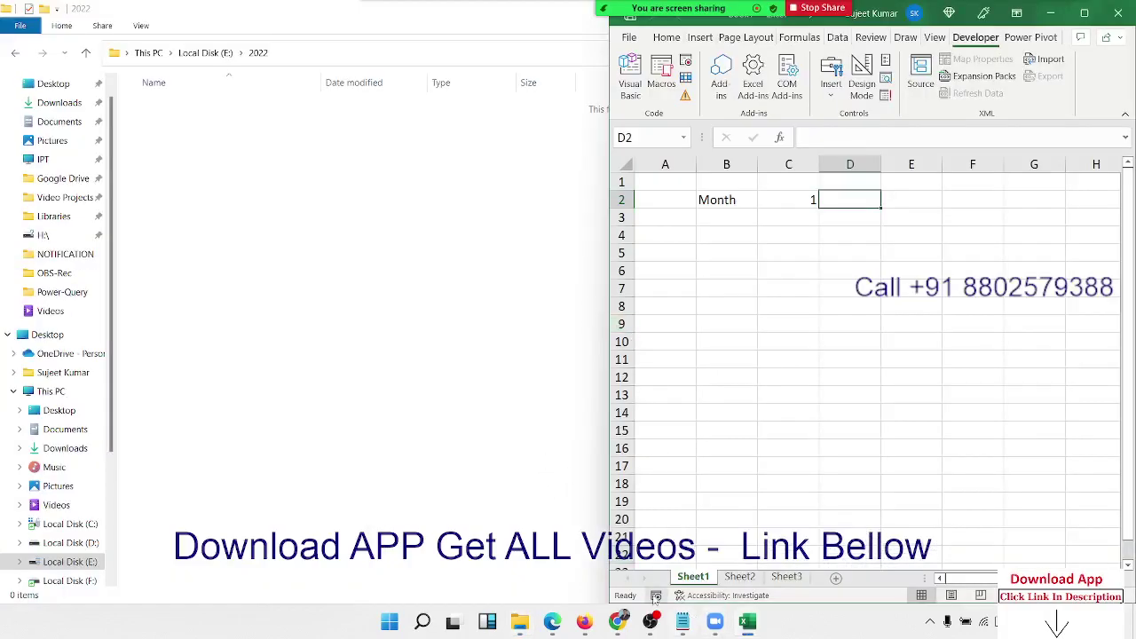
pyautogui.moveTo(748, 627)
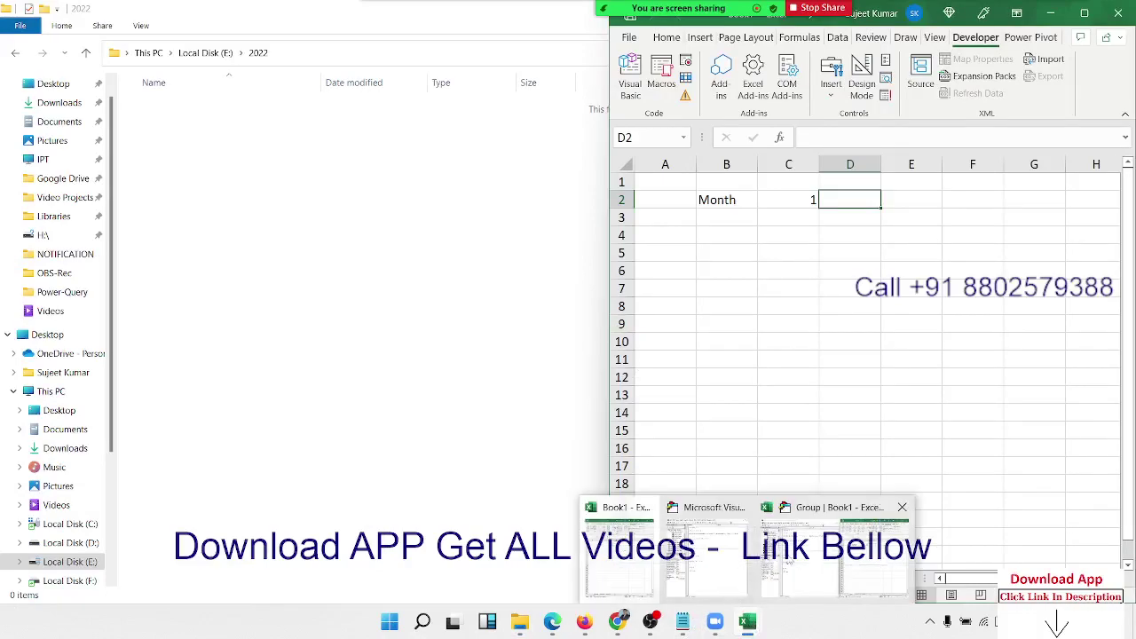
# Insert 'Sheets.Add , , 31 - Sheets.Count' above the ActiveWorkbook.Close line
pyautogui.click(797, 559)
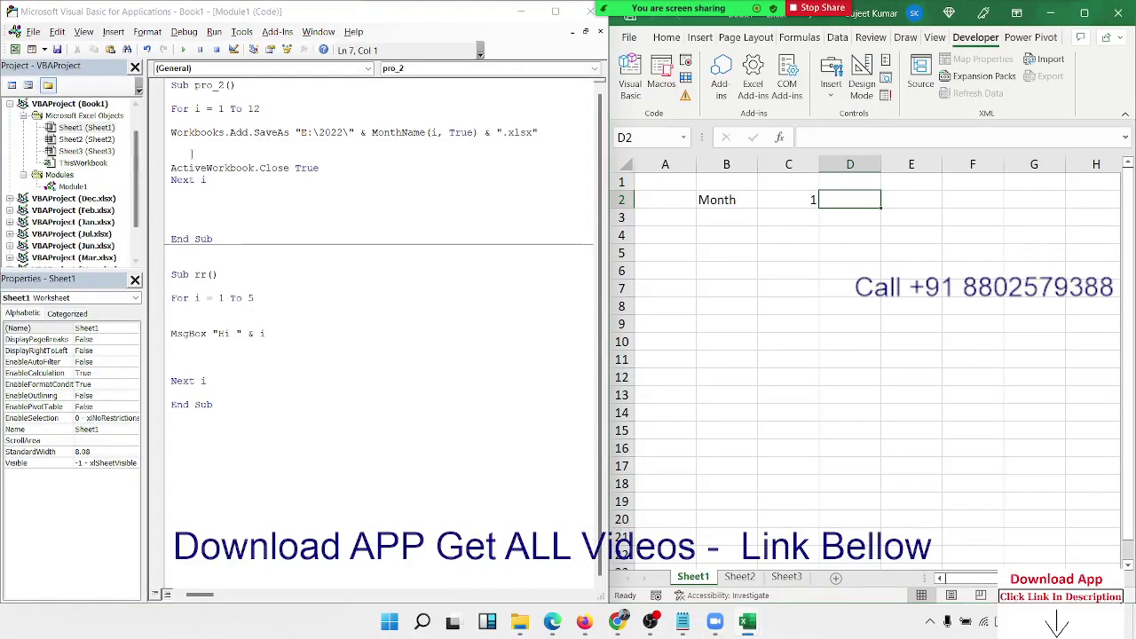
pyautogui.press('Return')
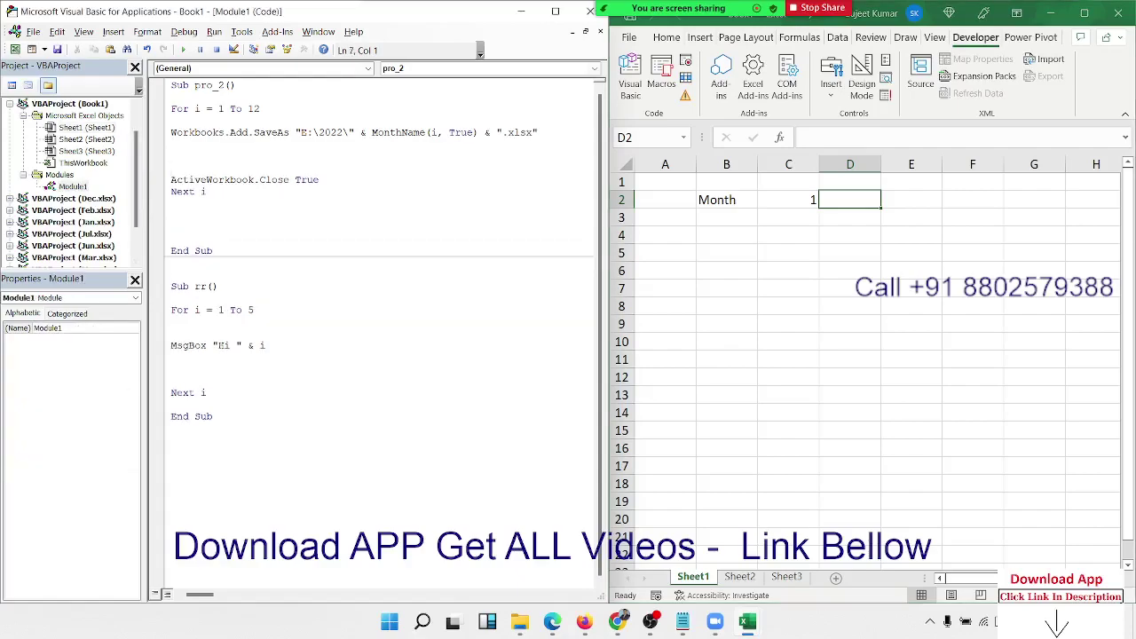
pyautogui.write('sheets.')
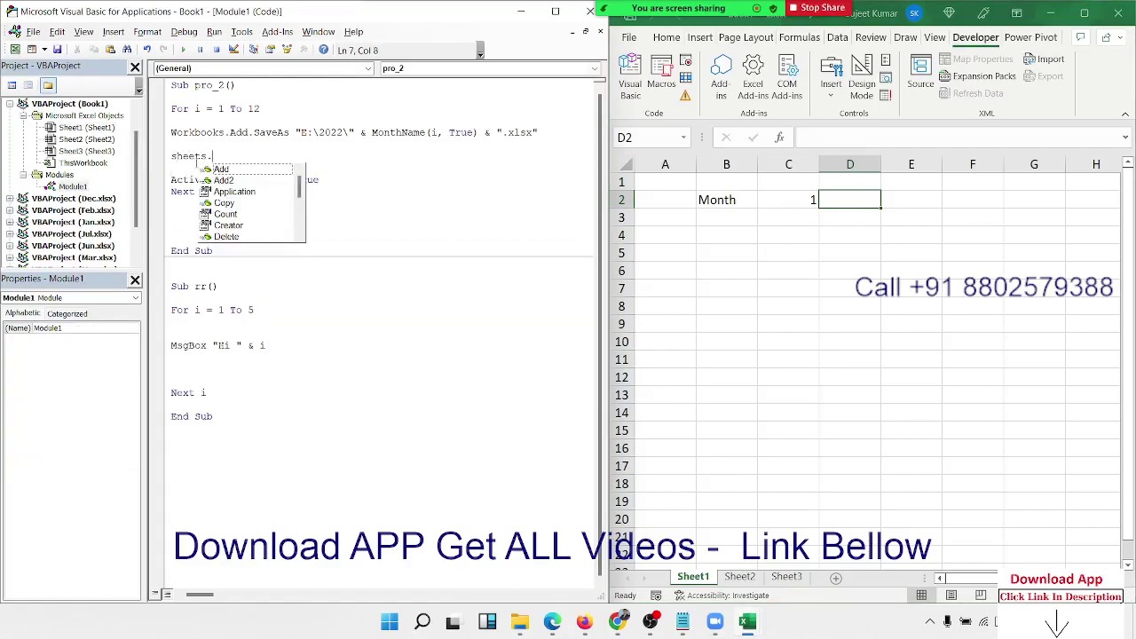
pyautogui.write('A')
pyautogui.press('Tab')
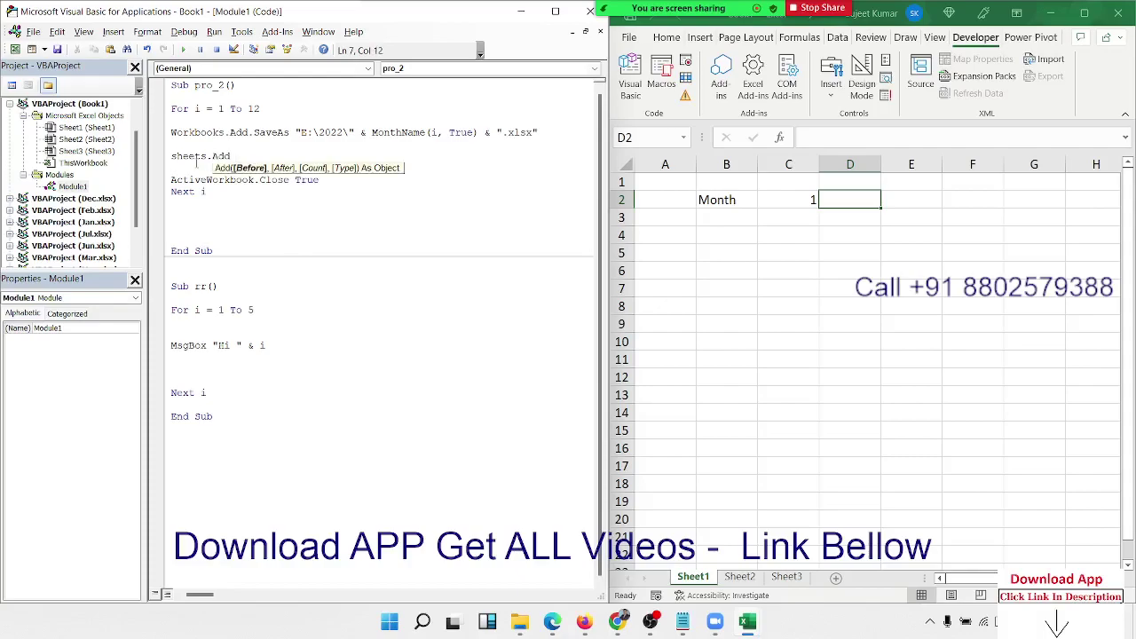
pyautogui.write(',')
pyautogui.write(',')
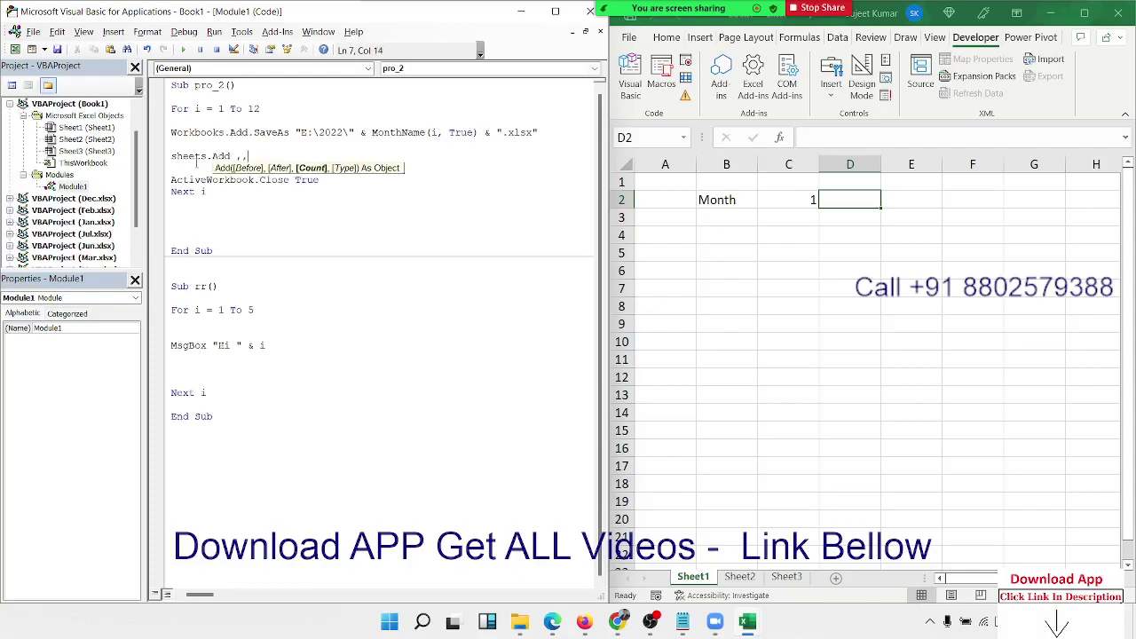
pyautogui.write('32')
pyautogui.press('BackSpace')
pyautogui.write('1-sheets.')
pyautogui.write('c')
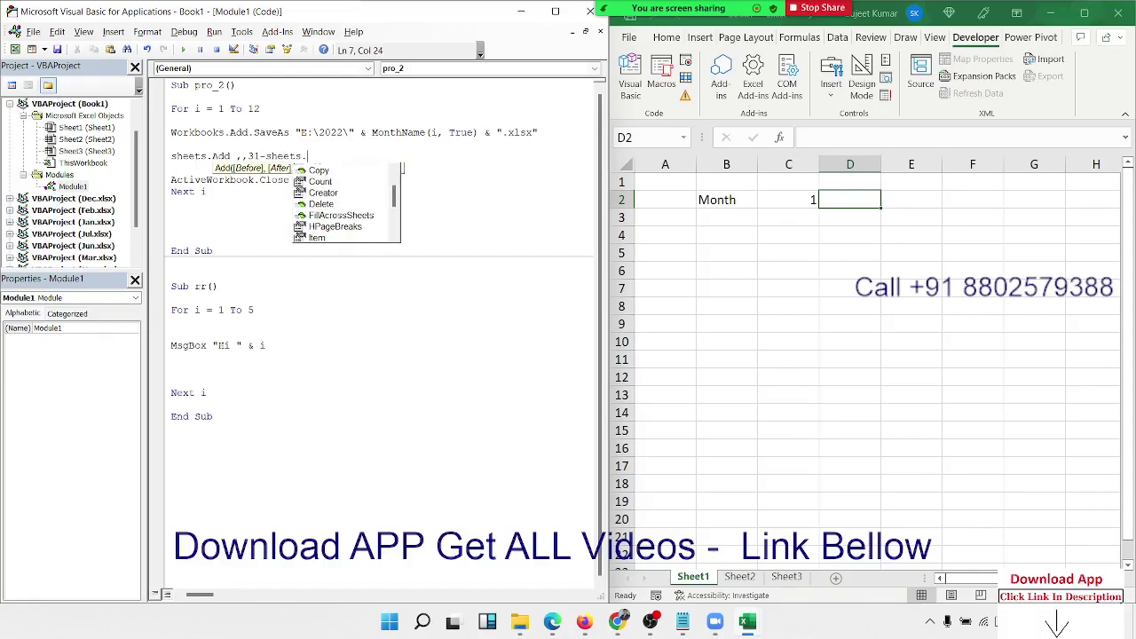
pyautogui.write('ou')
pyautogui.press('Tab')
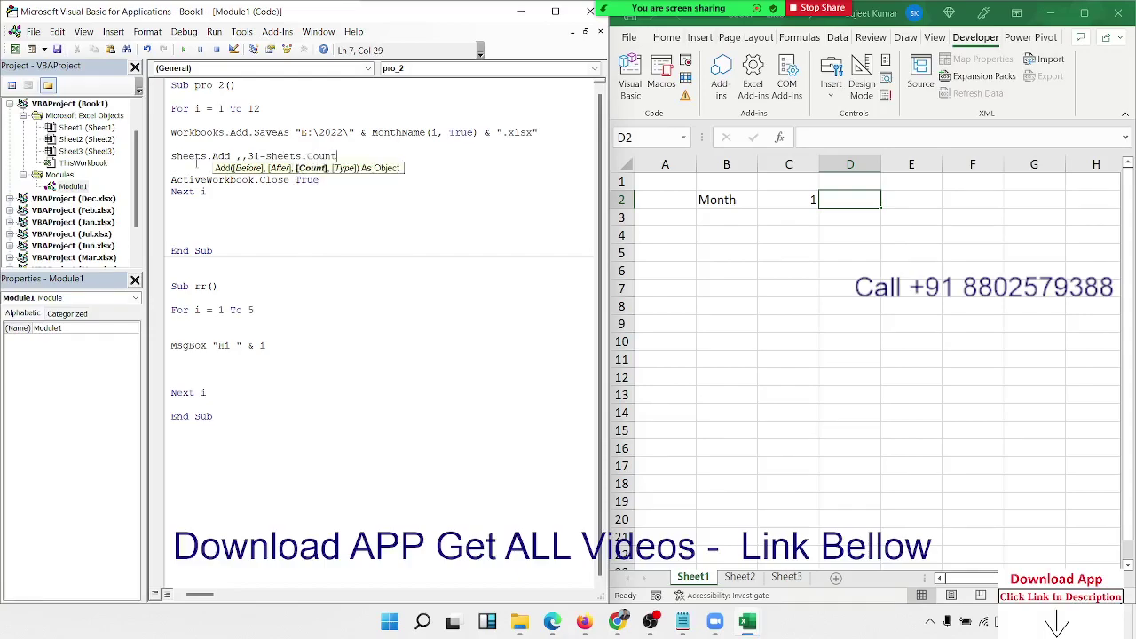
pyautogui.press('Up')
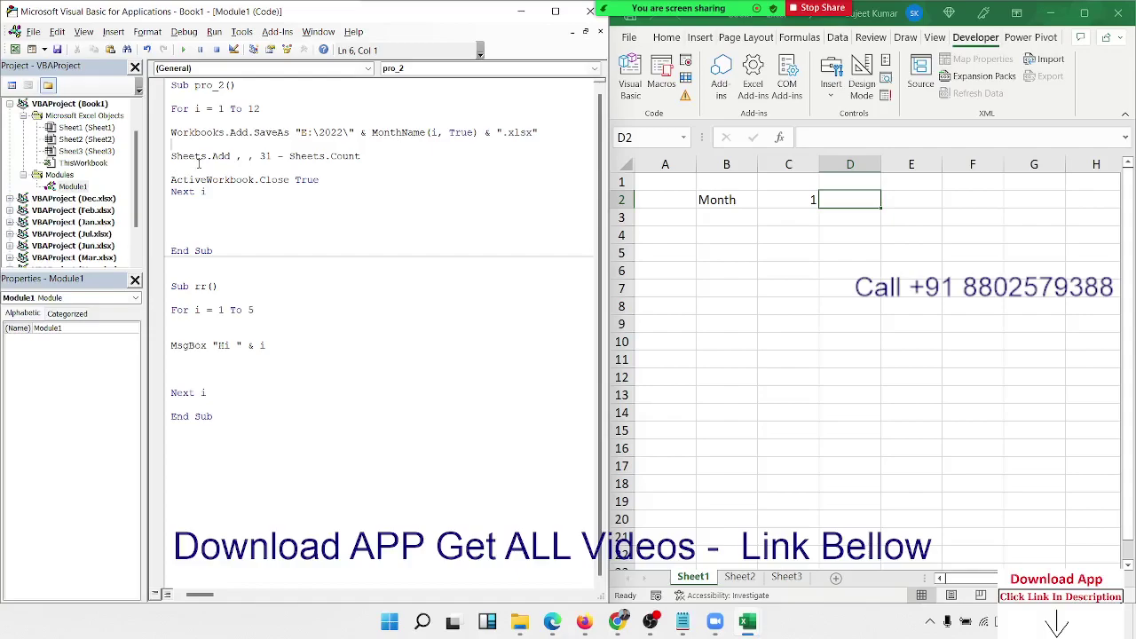
pyautogui.moveTo(1069, 7)
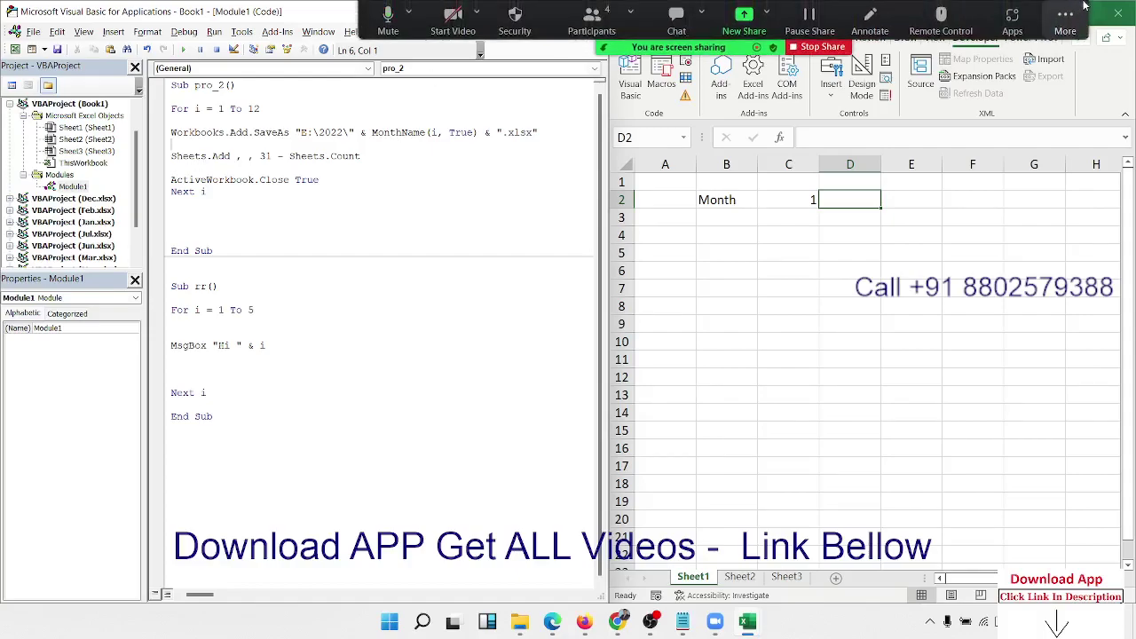
pyautogui.hotkey('ctrl', 'w')
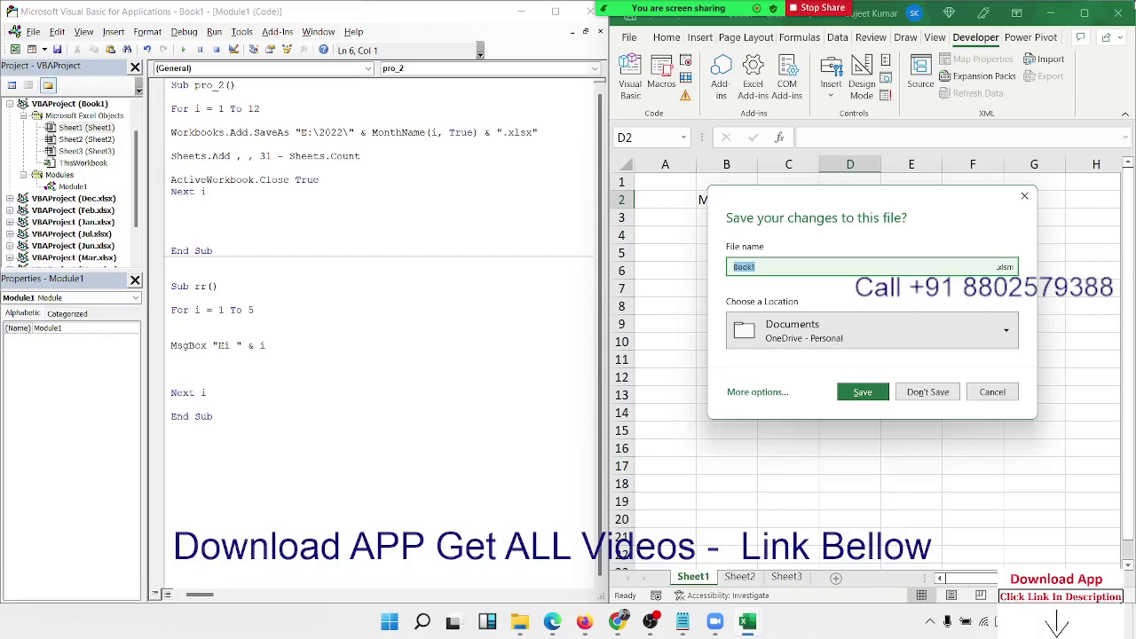
pyautogui.press('Escape')
pyautogui.click(993, 392)
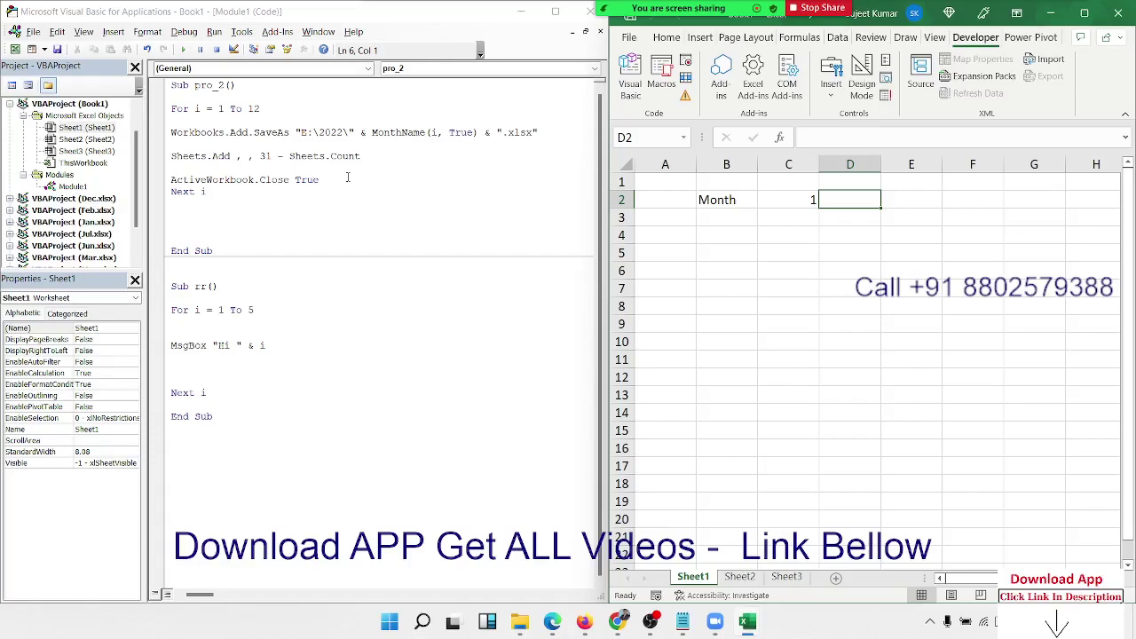
# Add a 'Sheets(1).Name = 1' line below the Sheets.Add statement
pyautogui.click(347, 177)
pyautogui.press('Up')
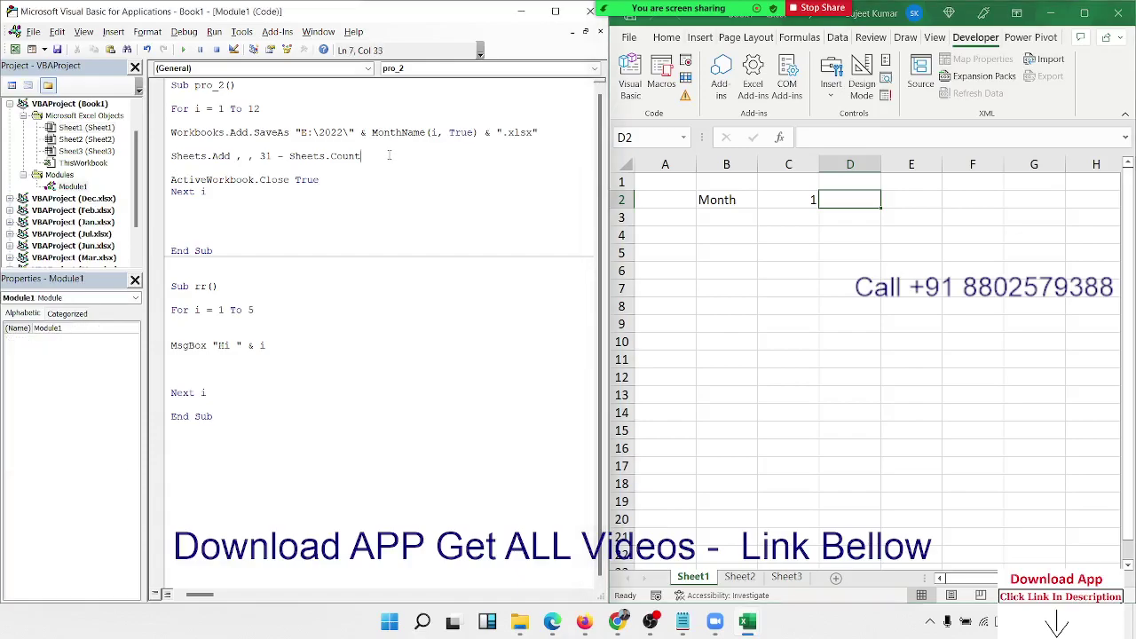
pyautogui.press('Return')
pyautogui.press('Return')
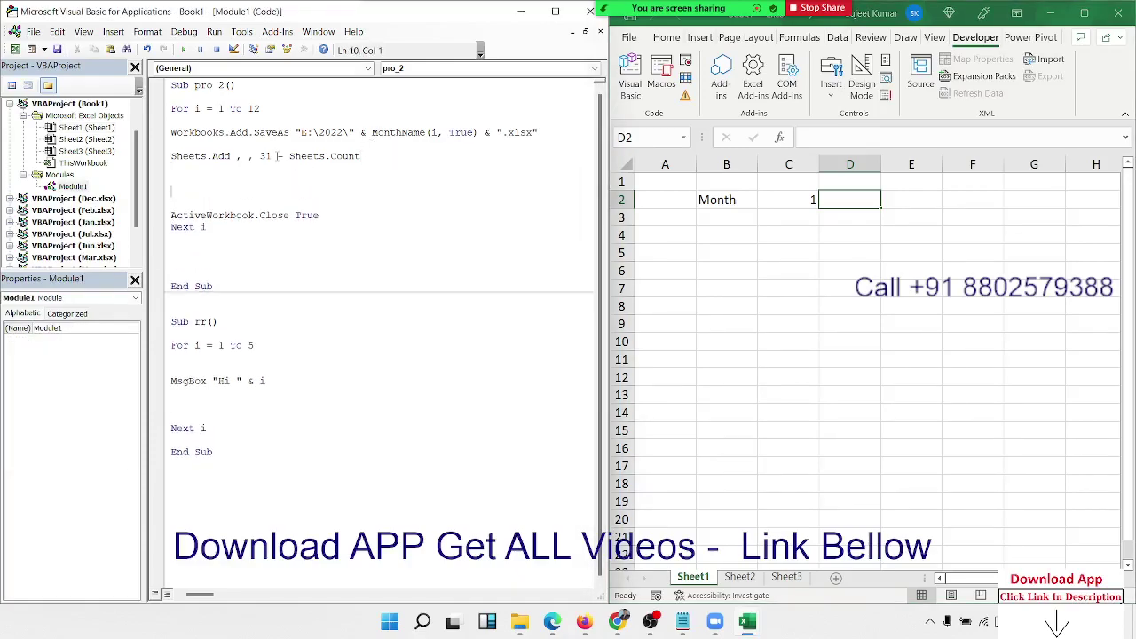
pyautogui.press('Return')
pyautogui.click(355, 156)
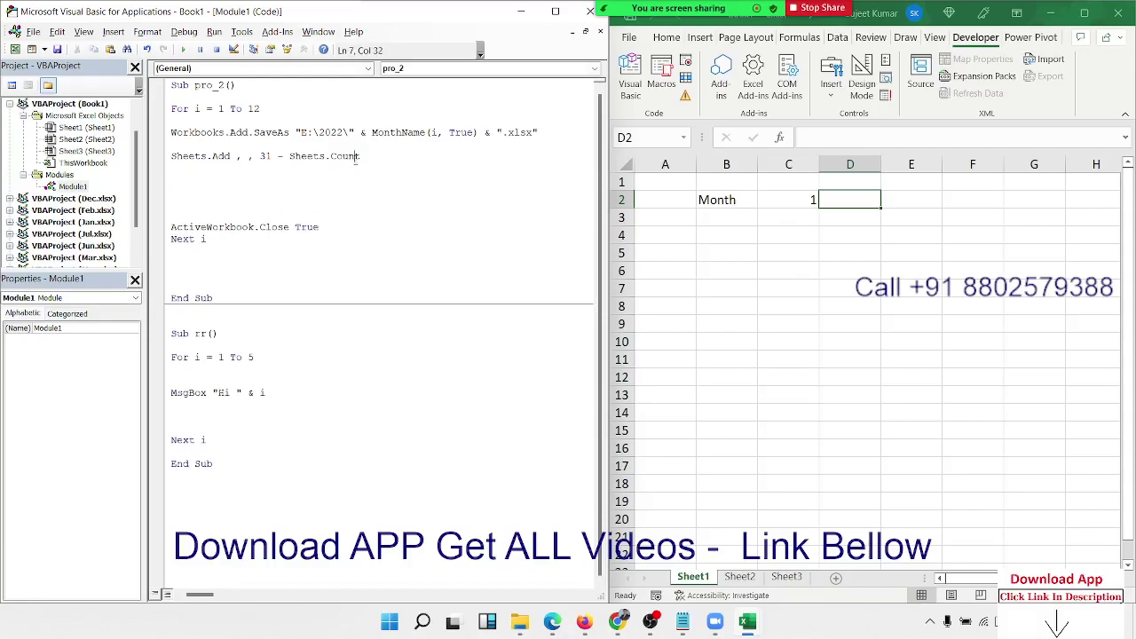
pyautogui.press('Down')
pyautogui.press('Down')
pyautogui.press('Return')
pyautogui.write('s')
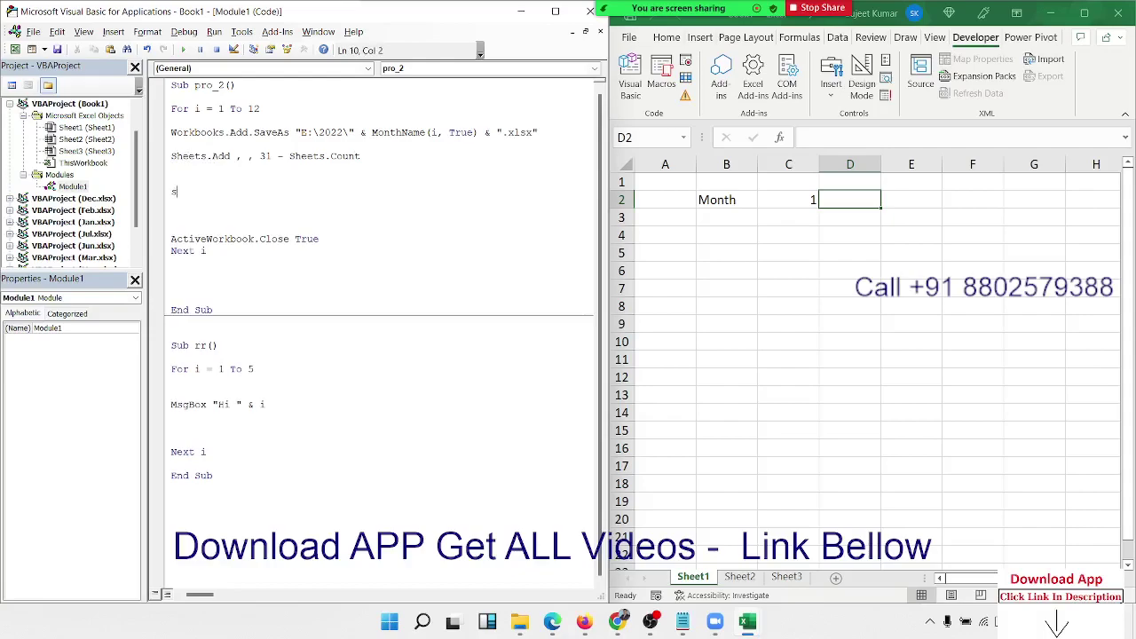
pyautogui.write('heets')
pyautogui.write('(')
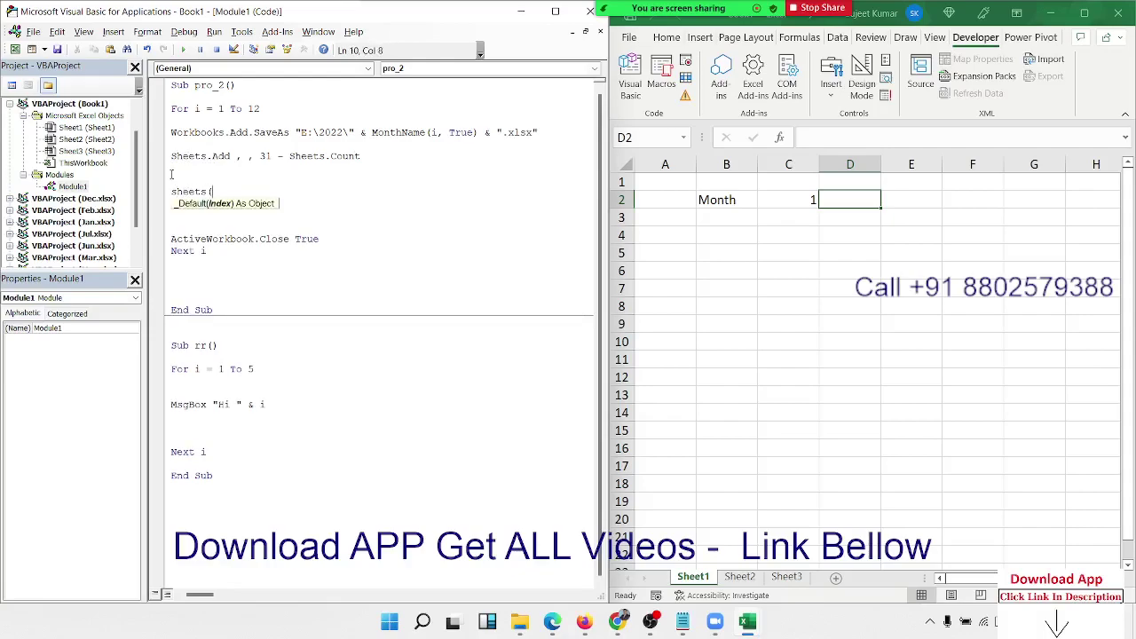
pyautogui.write('1)n')
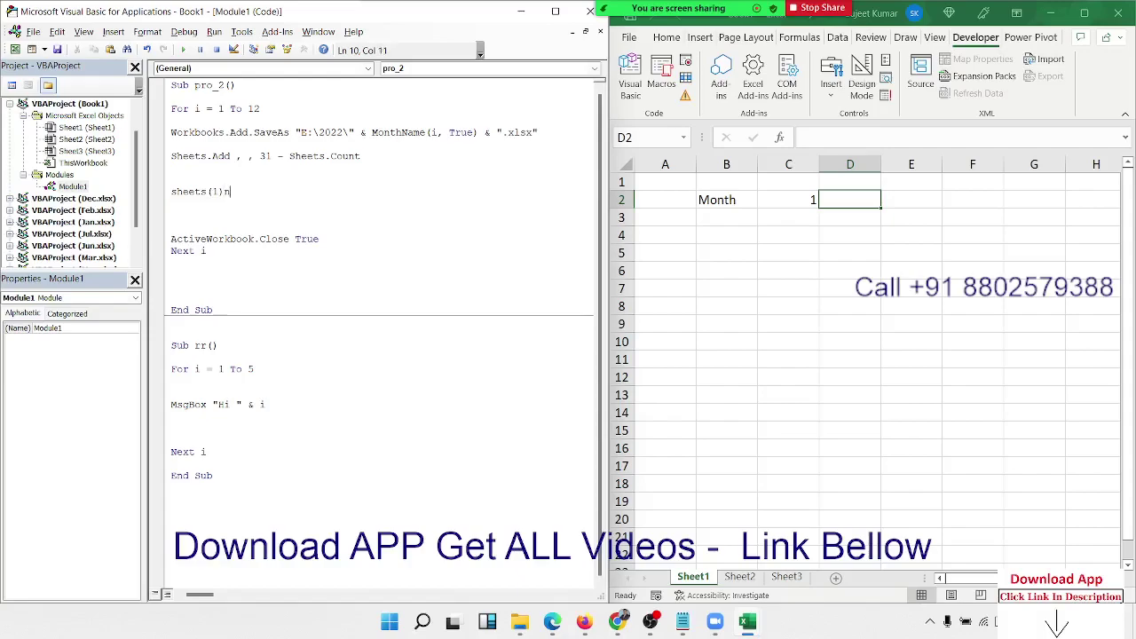
pyautogui.press('BackSpace')
pyautogui.write('name')
pyautogui.write('= 1')
pyautogui.press('Return')
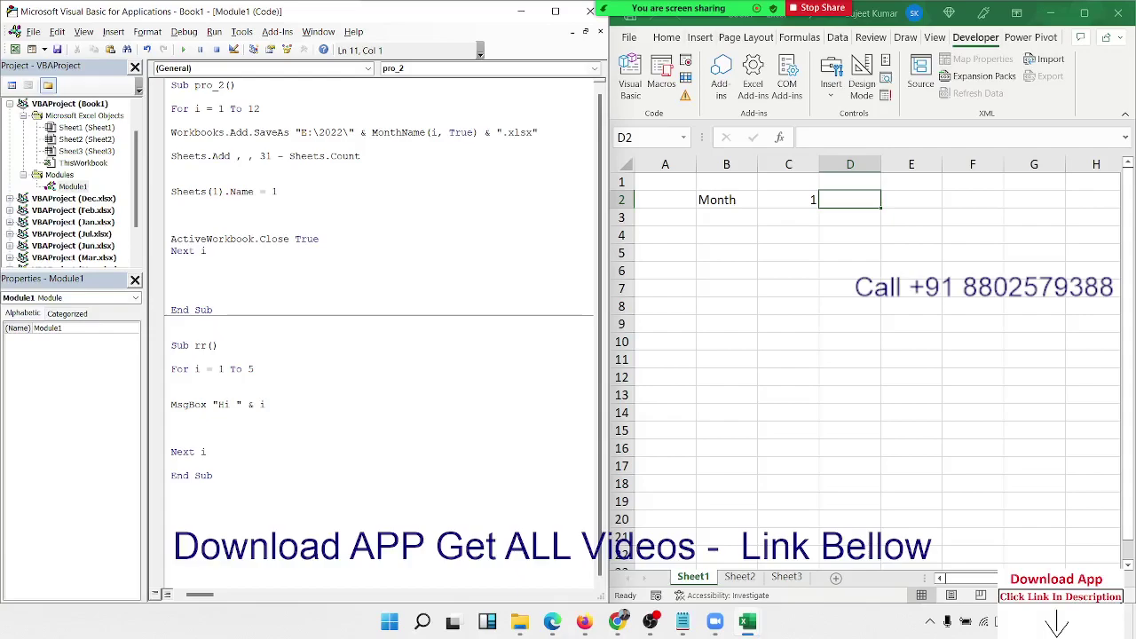
# Wrap the renaming line in a For j = 1 To 31 … Next j loop
pyautogui.click(171, 179)
pyautogui.press('Return')
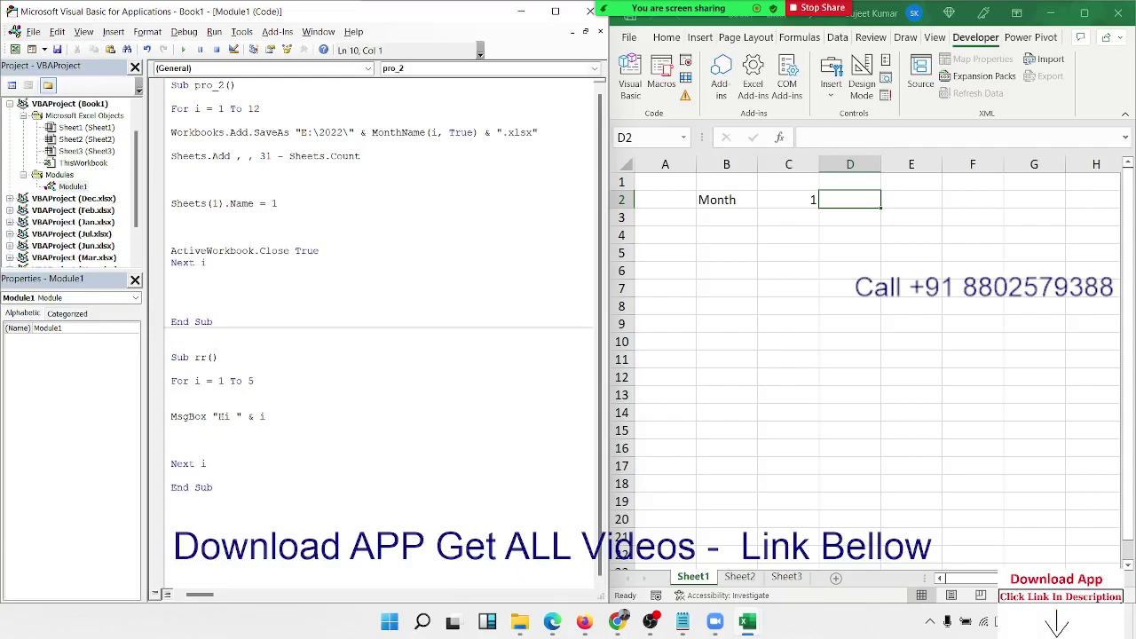
pyautogui.write('for j')
pyautogui.write('1')
pyautogui.write('to')
pyautogui.write('31')
pyautogui.write('next')
pyautogui.write('j')
# Replace both 1s in the renaming line with j, giving 'Sheets(j).Name = j'
pyautogui.press('Up')
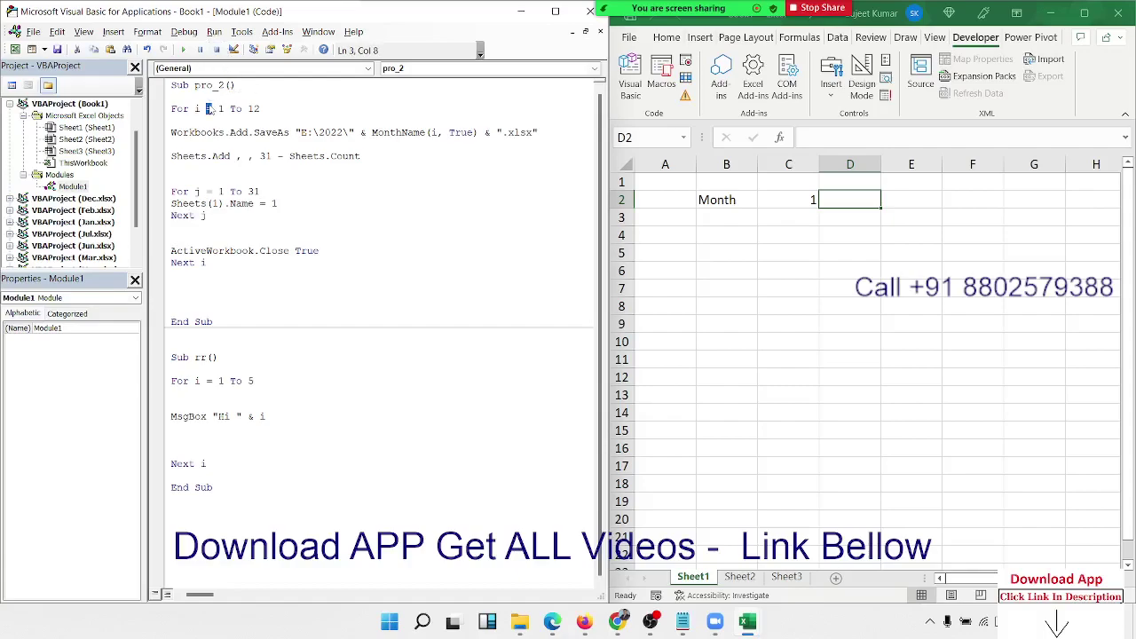
pyautogui.click(217, 203)
pyautogui.press('BackSpace')
pyautogui.write('j')
pyautogui.doubleClick(297, 205)
pyautogui.write('j')
pyautogui.click(411, 142)
pyautogui.click(293, 229)
# Enter =DATE(2022,C2,1) in C4 to get the month's first date
pyautogui.click(786, 327)
pyautogui.click(812, 244)
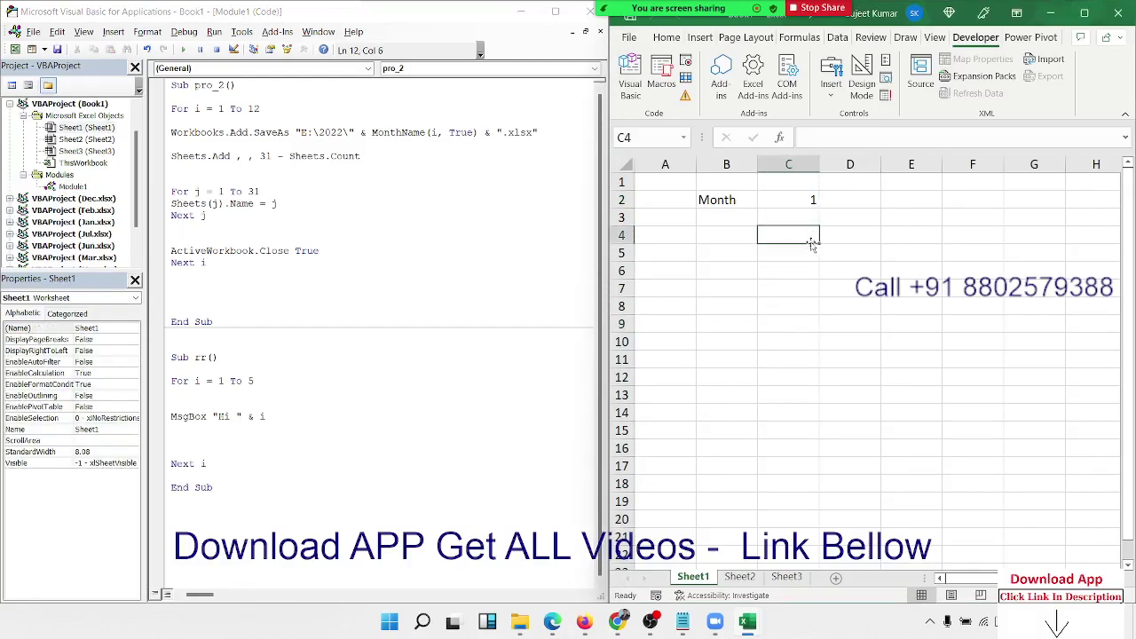
pyautogui.write('=date')
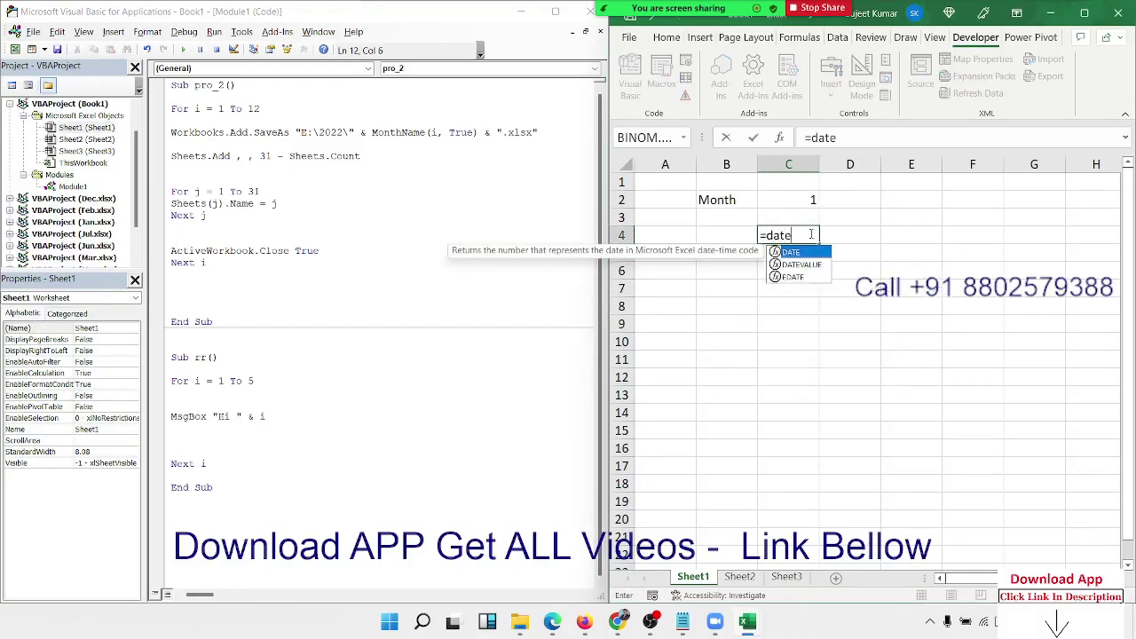
pyautogui.press('Tab')
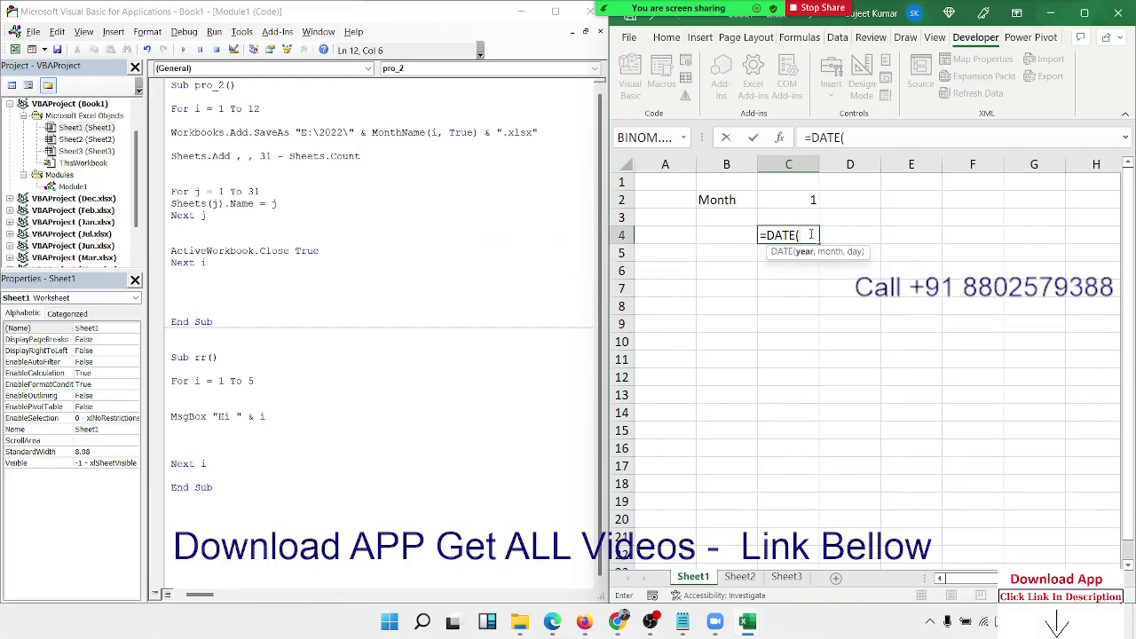
pyautogui.write('2022')
pyautogui.write(',')
pyautogui.click(799, 195)
pyautogui.write(',')
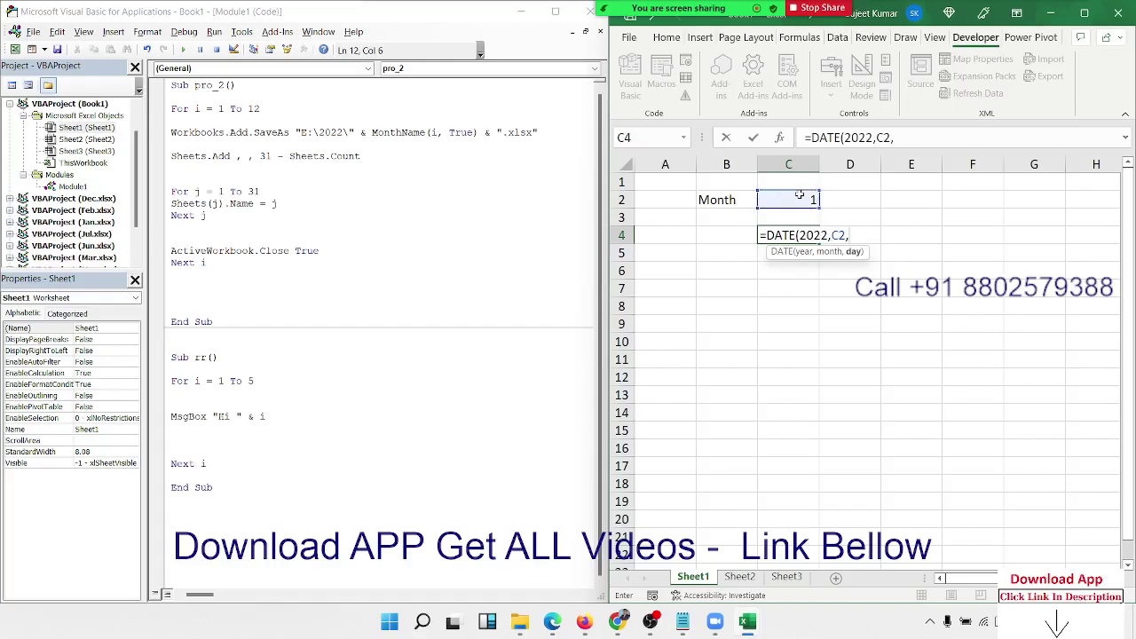
pyautogui.write('1')
pyautogui.press('Return')
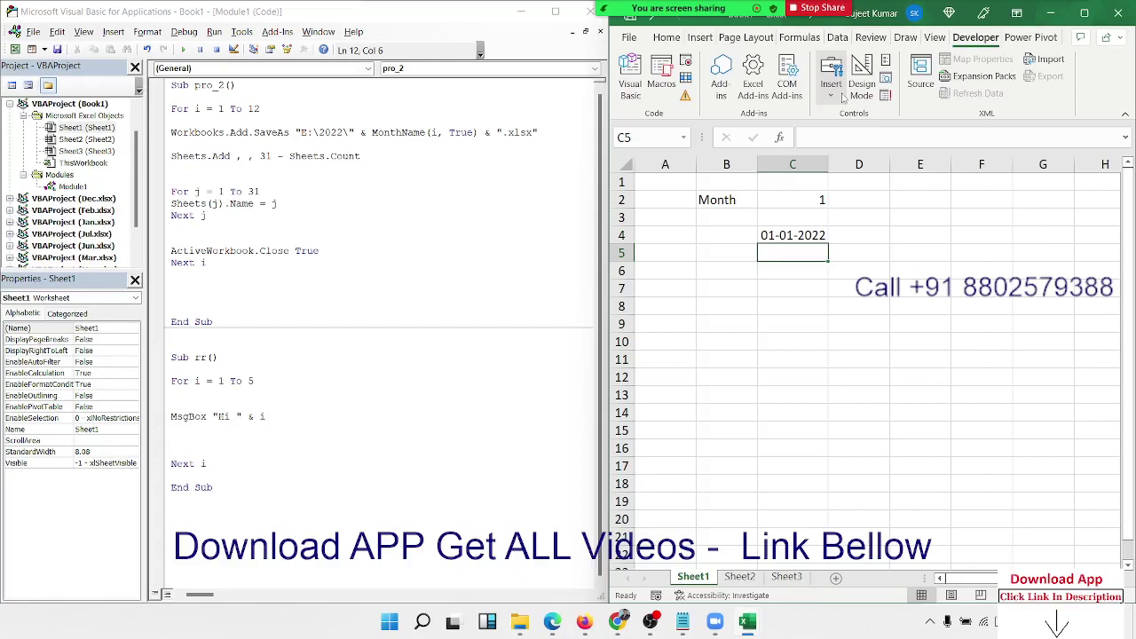
# Enter =EOMONTH(C4,0) in D4 and format it as a date
pyautogui.press('Up')
pyautogui.press('Right')
pyautogui.write('=eo')
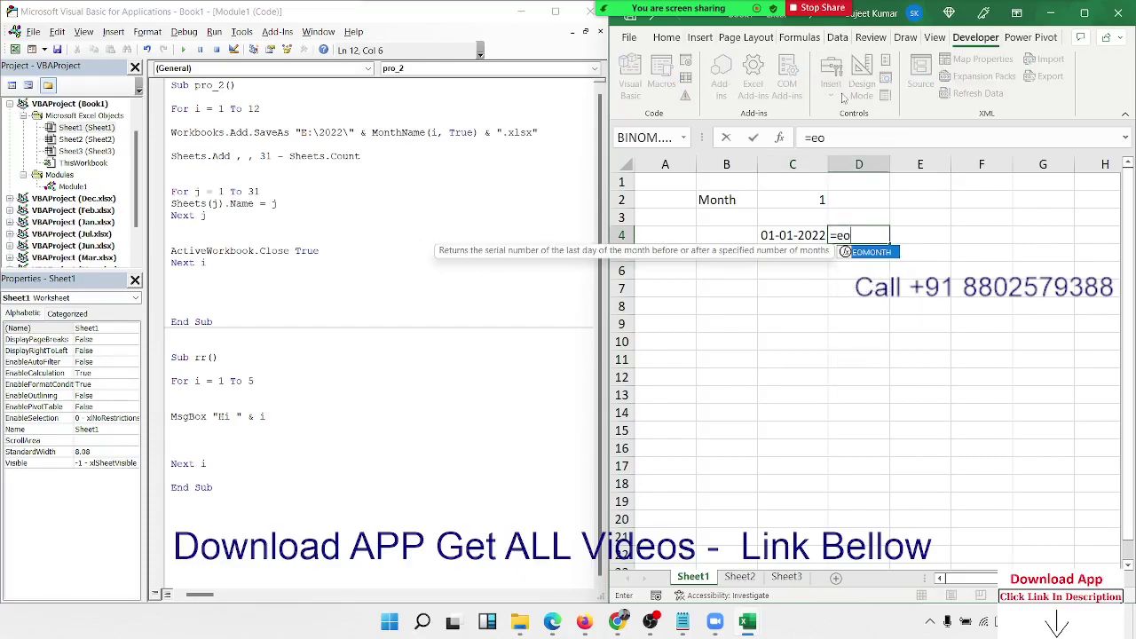
pyautogui.press('Tab')
pyautogui.press('Left')
pyautogui.write(',')
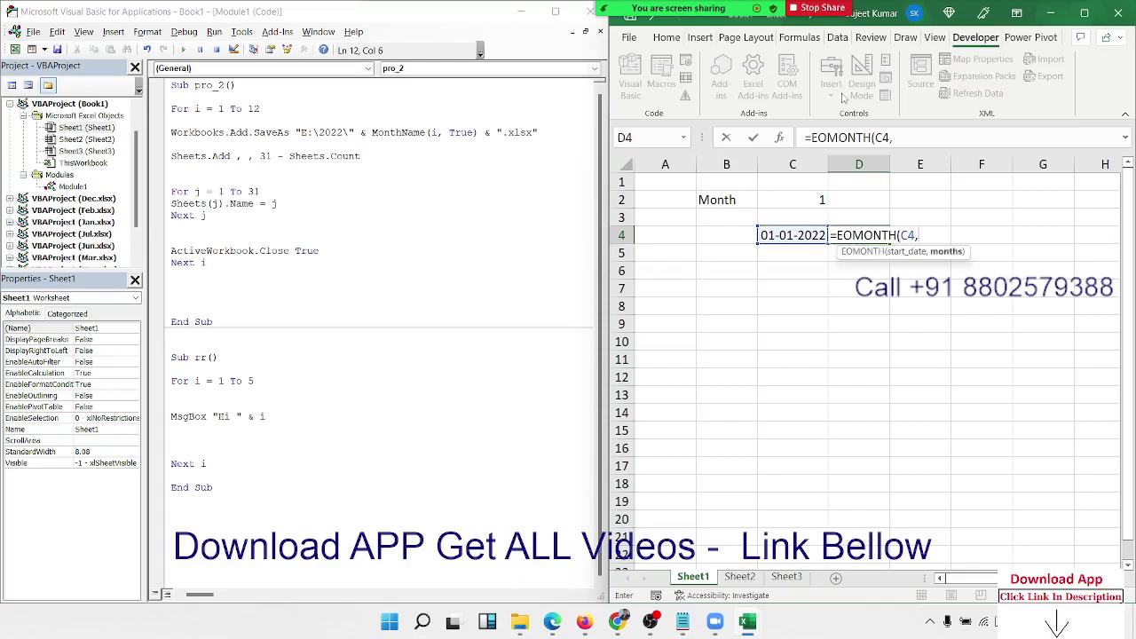
pyautogui.write('0')
pyautogui.press('Return')
pyautogui.press('Up')
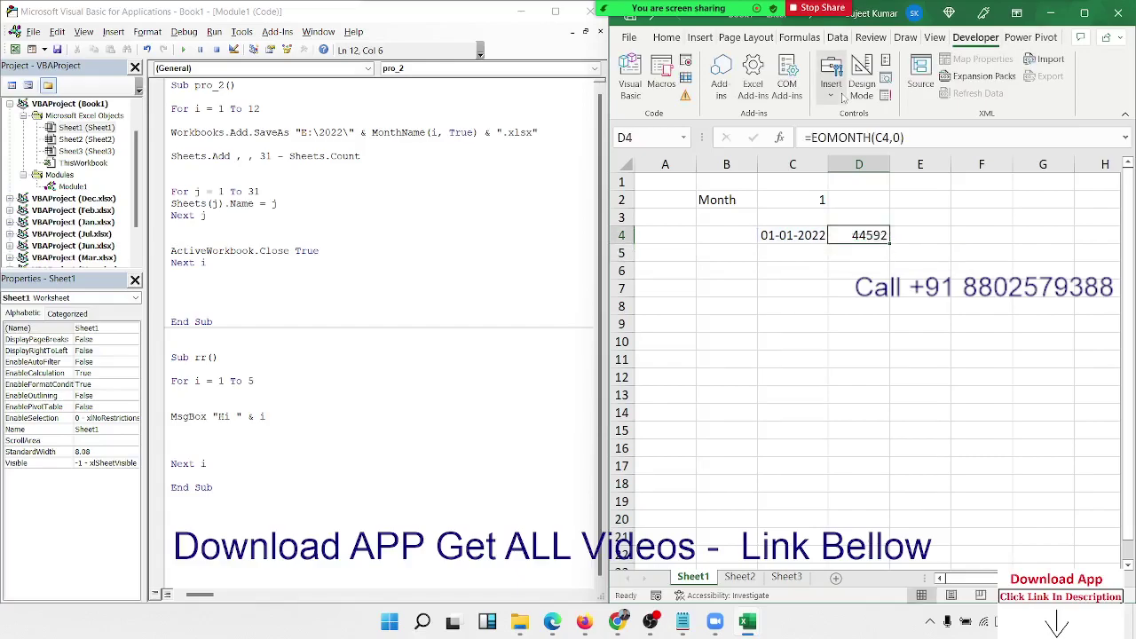
pyautogui.hotkey('ctrl', 'shift', '3')
# Enter =DAY(D4) in E4 to count the days in the month
pyautogui.press('Right')
pyautogui.write('=d')
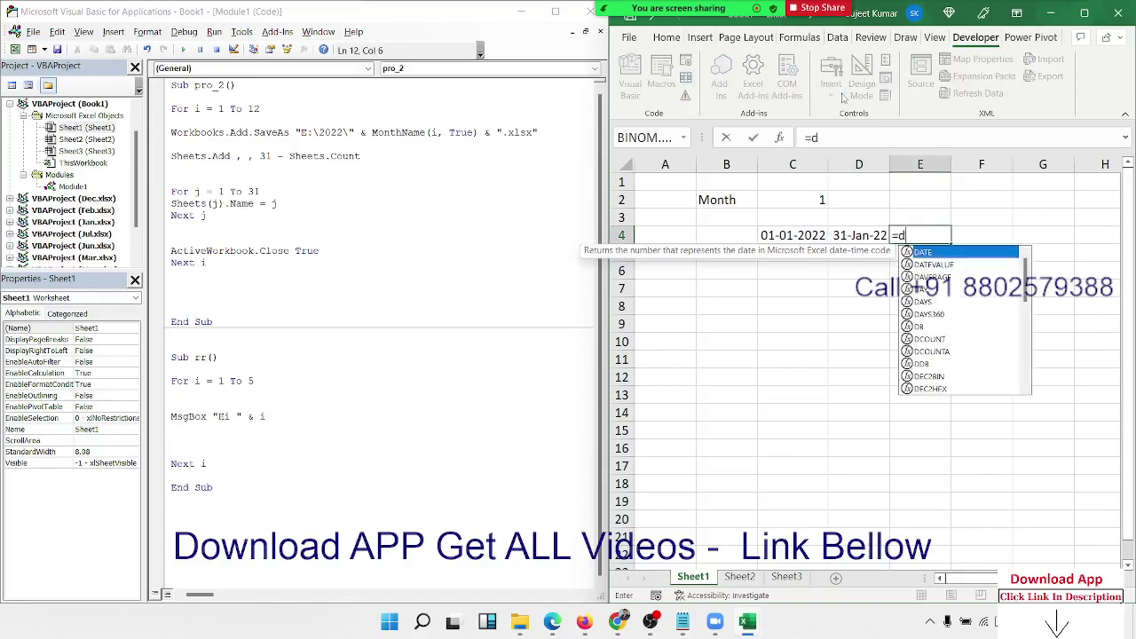
pyautogui.write('at')
pyautogui.press('BackSpace')
pyautogui.write('y')
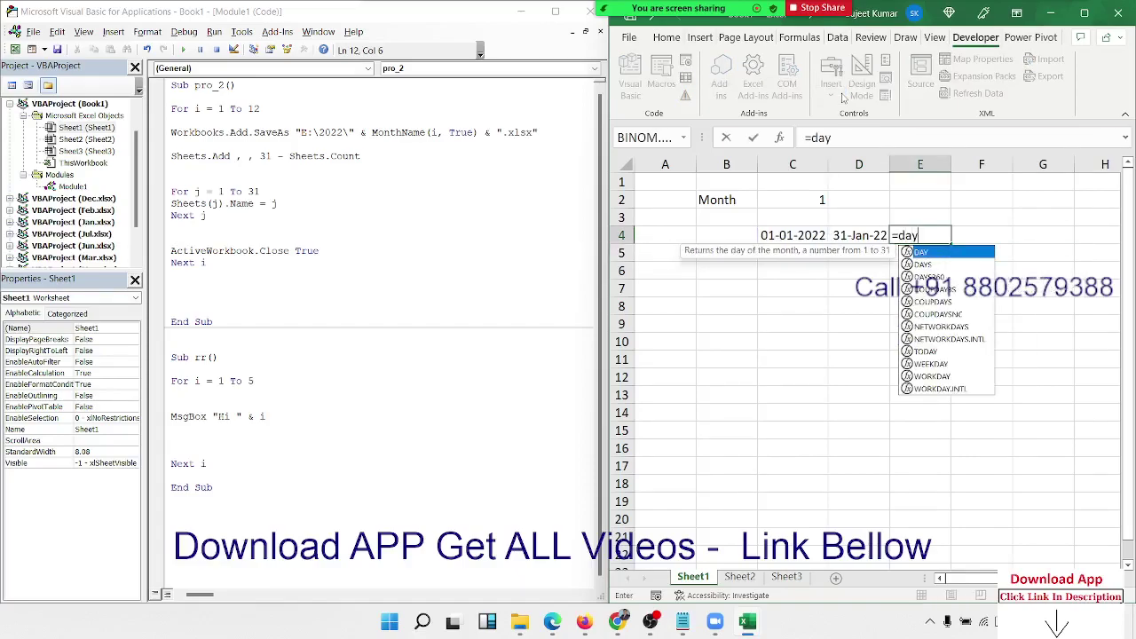
pyautogui.press('Tab')
pyautogui.press('Left')
pyautogui.press('Return')
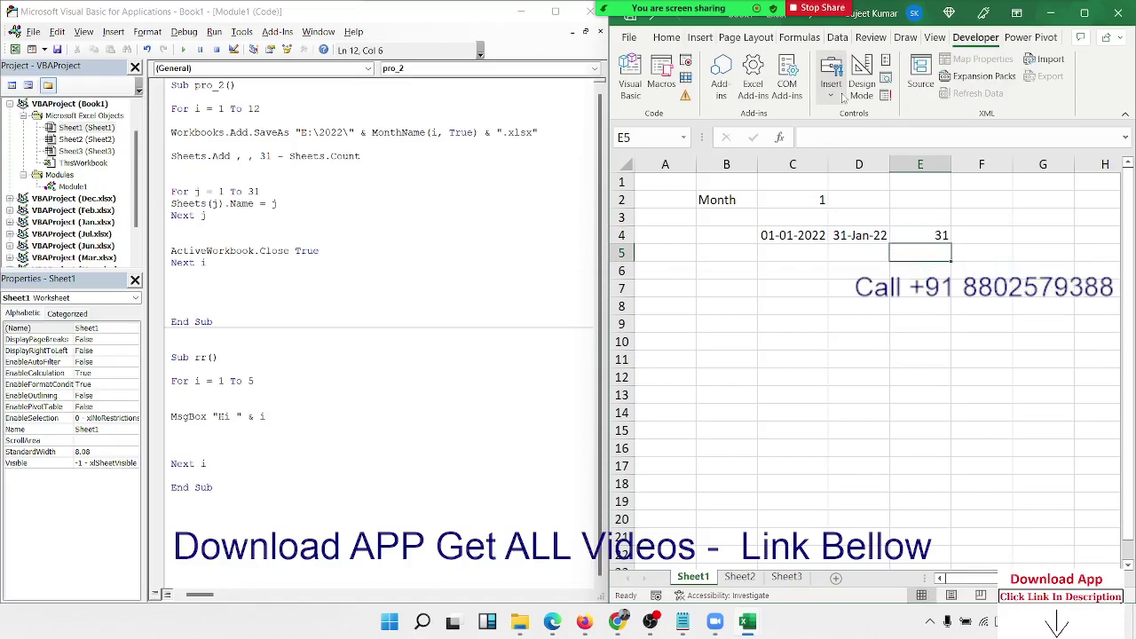
# Test the formulas by setting C2 to months 2, 3 and 4
pyautogui.press('Up')
pyautogui.press('Up')
pyautogui.press('Up')
pyautogui.press('Left')
pyautogui.press('Left')
pyautogui.write('2')
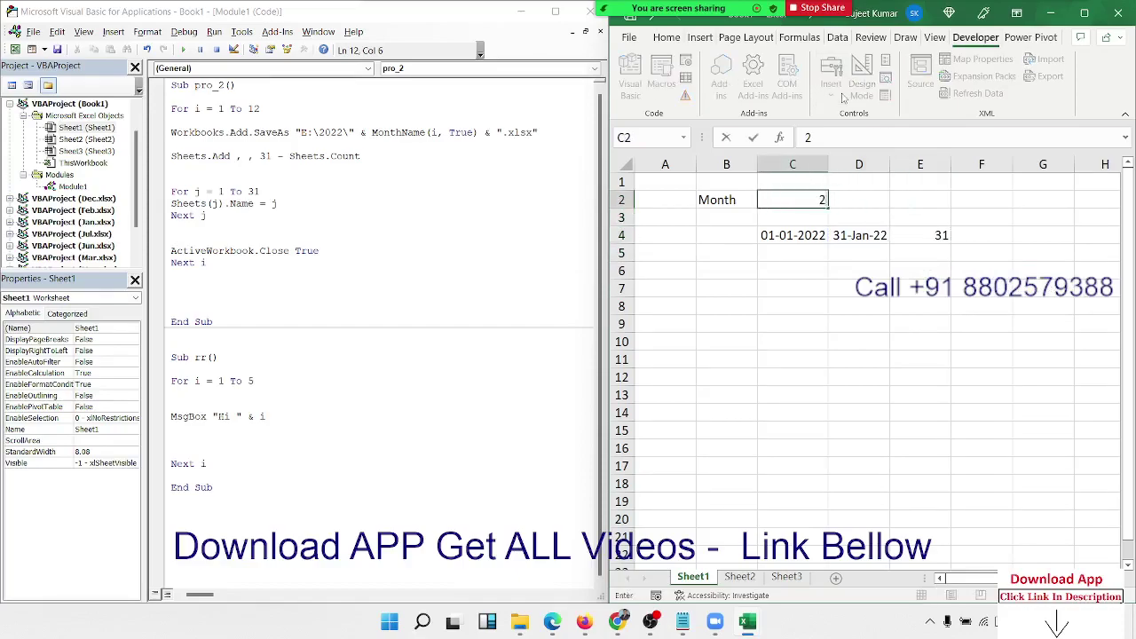
pyautogui.press('Return')
pyautogui.press('Up')
pyautogui.write('3')
pyautogui.press('Return')
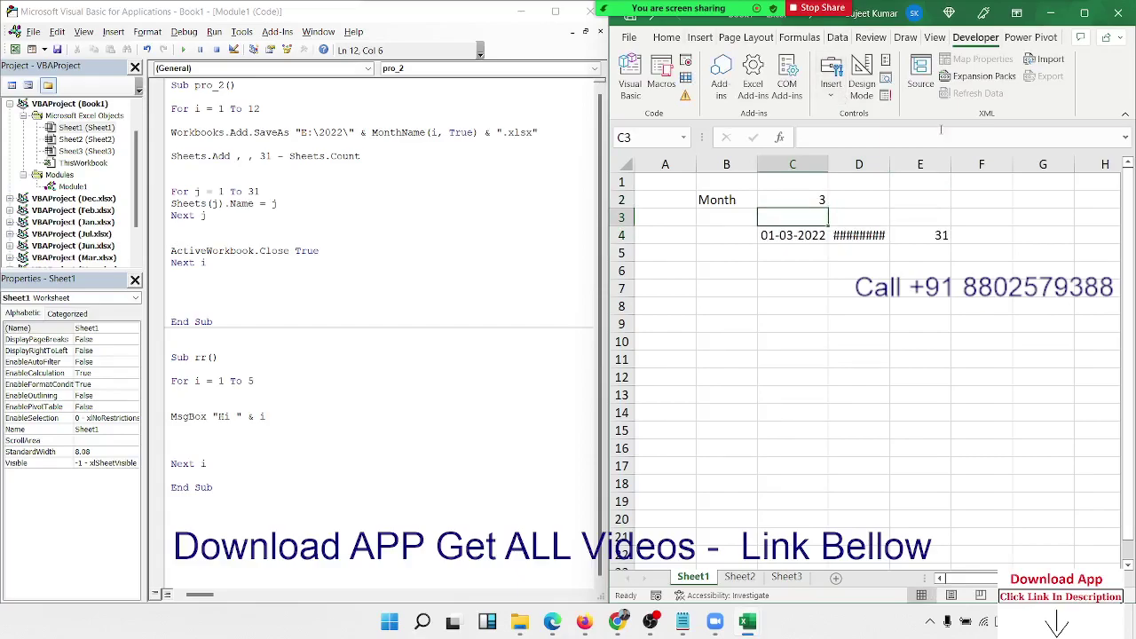
pyautogui.click(824, 200)
pyautogui.write('4')
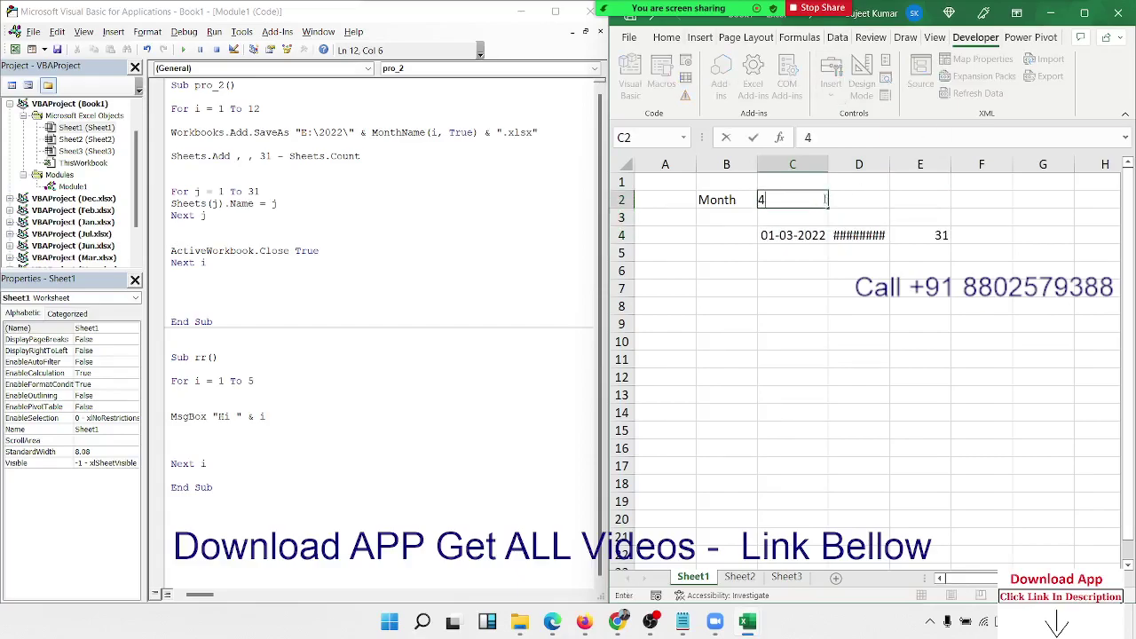
pyautogui.press('Return')
pyautogui.moveTo(788, 234); pyautogui.dragTo(932, 237)
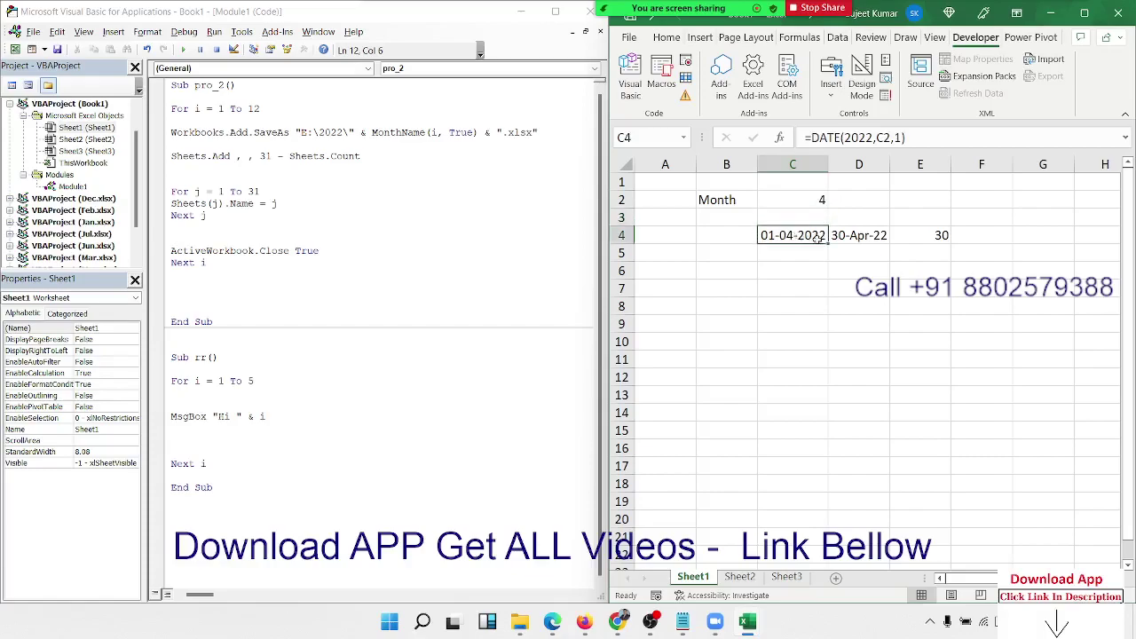
pyautogui.click(795, 234)
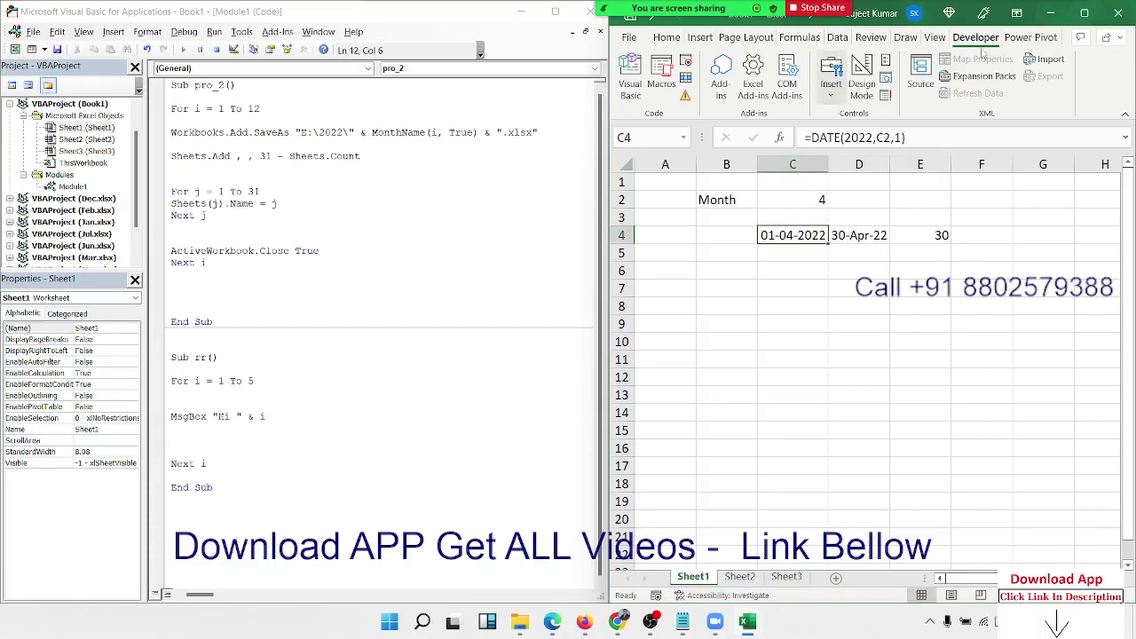
# Add d = DateSerial(2022, i, 1) as the first line inside the For i = 1 To 12 loop
pyautogui.click(214, 118)
pyautogui.press('Return')
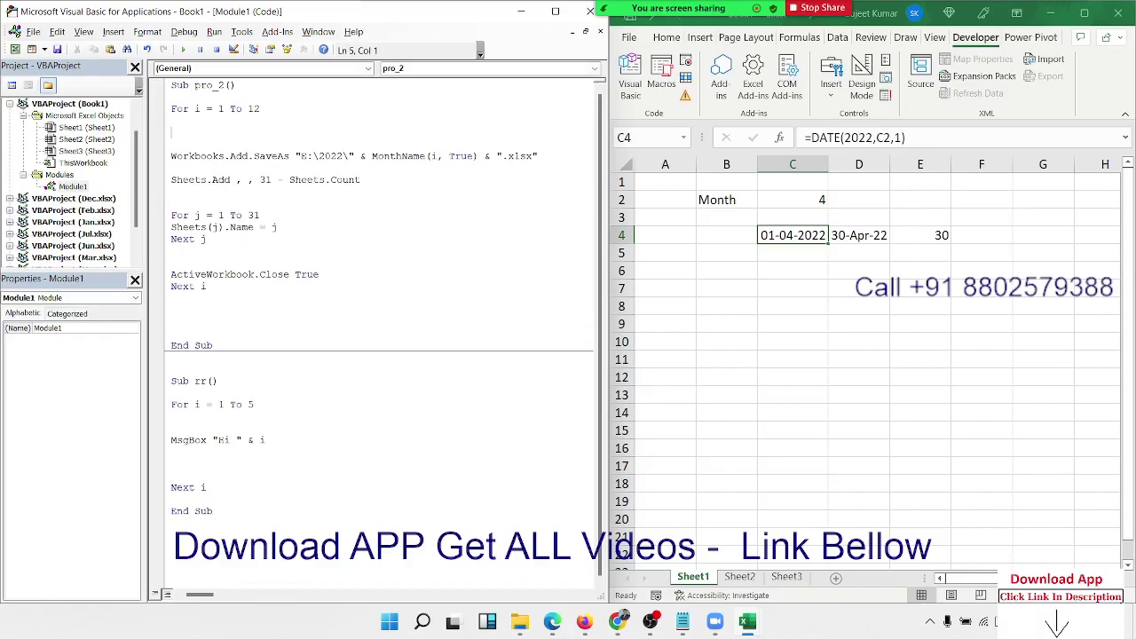
pyautogui.write('d')
pyautogui.write('=')
pyautogui.write('d')
pyautogui.write('a')
pyautogui.write('t')
pyautogui.write('eser')
pyautogui.write('ail')
pyautogui.write('(')
pyautogui.press('BackSpace')
pyautogui.press('BackSpace')
pyautogui.press('BackSpace')
pyautogui.press('BackSpace')
pyautogui.write('ial')
pyautogui.write('(')
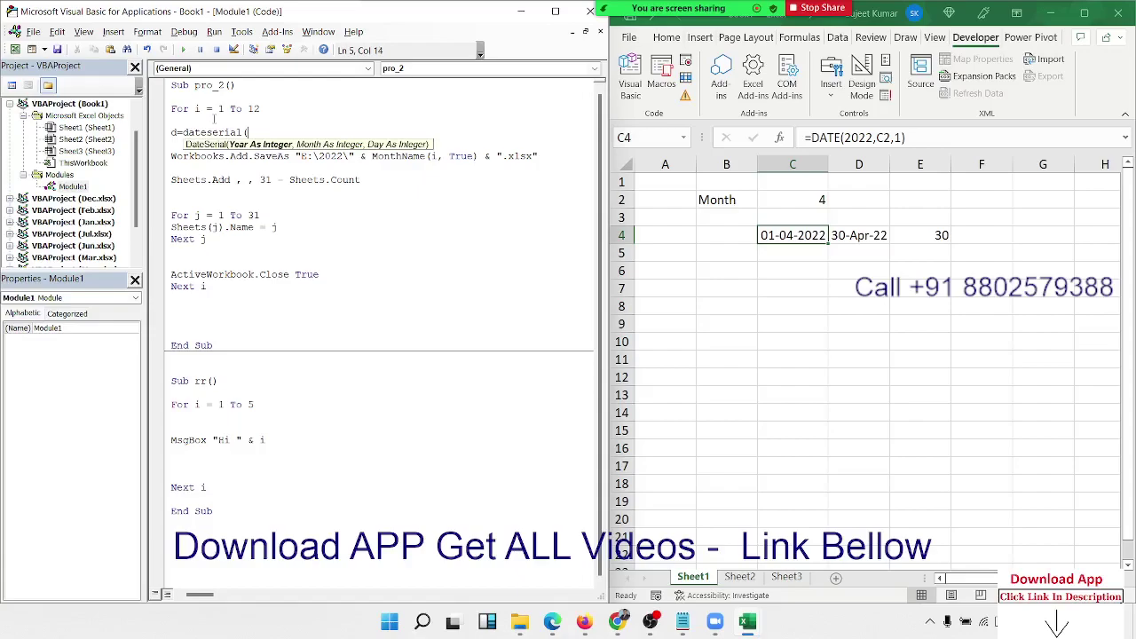
pyautogui.write('202')
pyautogui.write('2,')
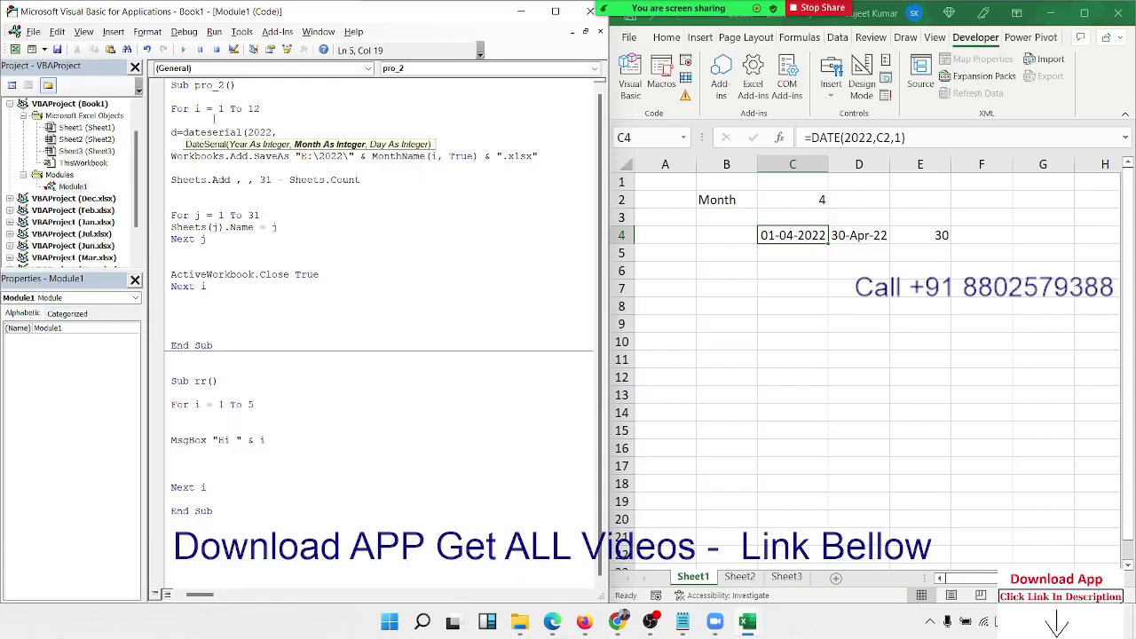
pyautogui.write('i')
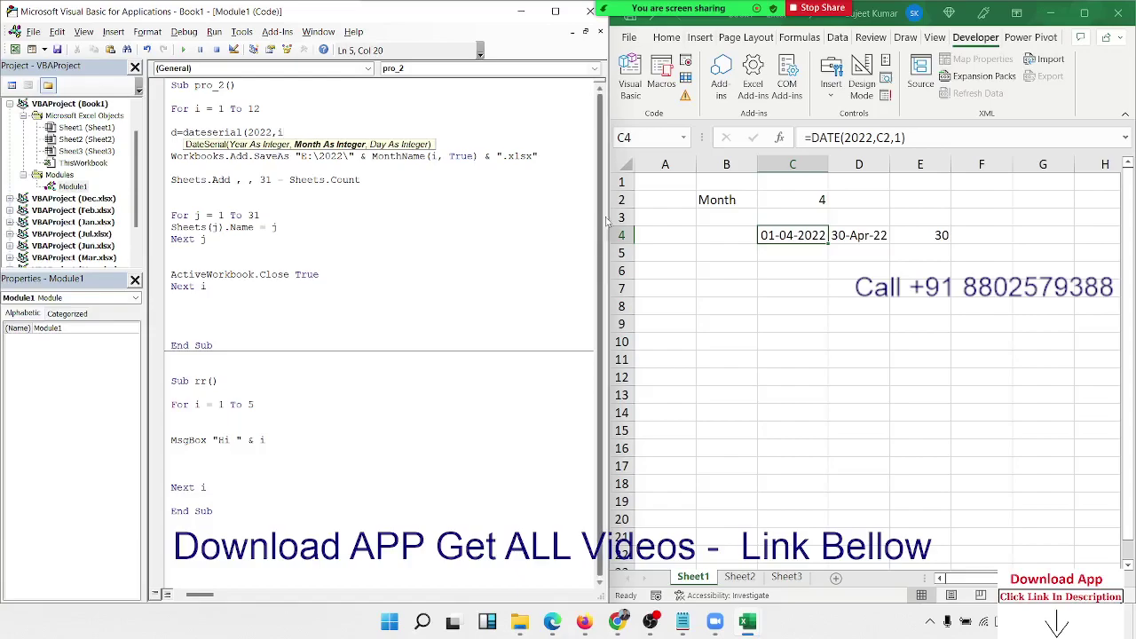
pyautogui.write(',')
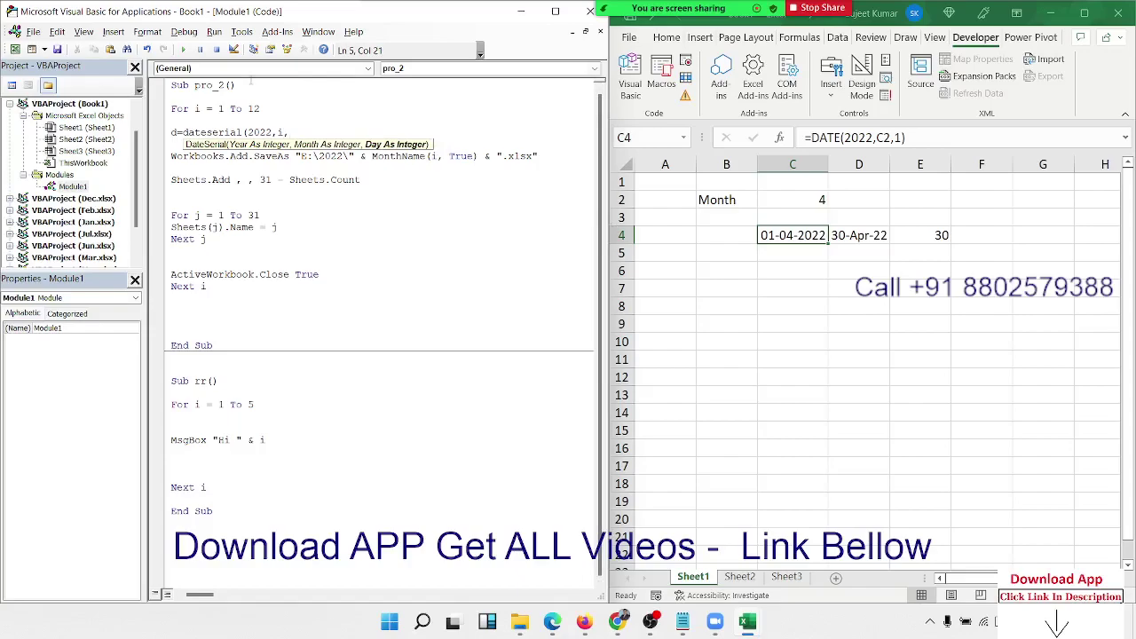
pyautogui.write('1')
pyautogui.press('Return')
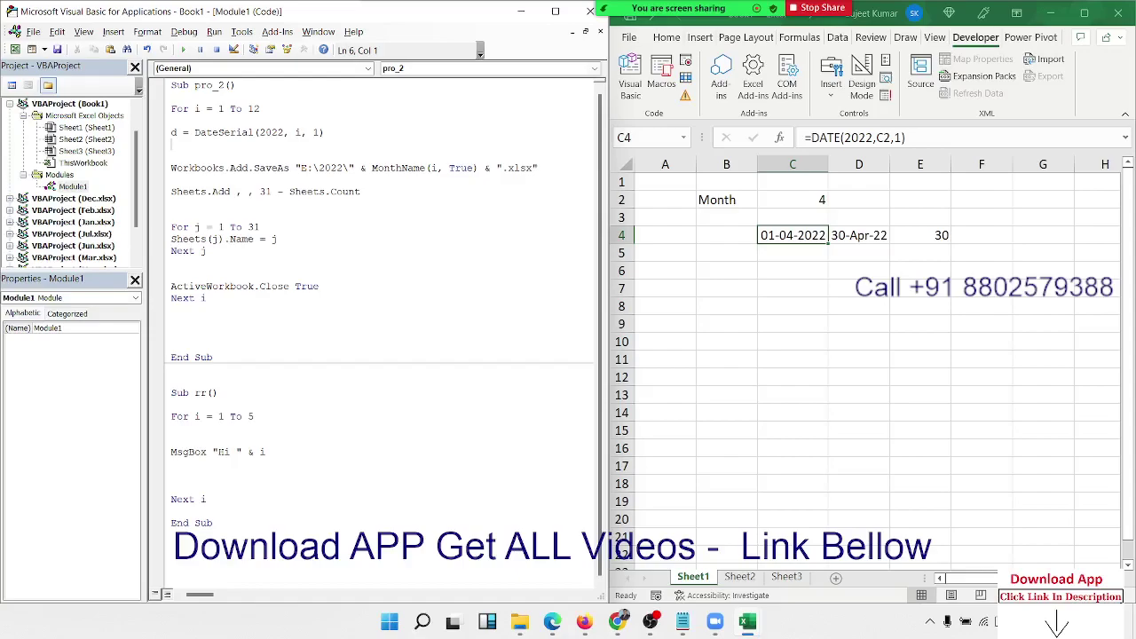
# Type d=Application.WorksheetFunction.EoMonth on the new line using IntelliSense suggestions
pyautogui.write('d=')
pyautogui.write('eo')
pyautogui.write('mont')
pyautogui.press('BackSpace')
pyautogui.press('BackSpace')
pyautogui.press('BackSpace')
pyautogui.press('BackSpace')
pyautogui.press('BackSpace')
pyautogui.press('BackSpace')
pyautogui.write('a')
pyautogui.write('ppli')
pyautogui.write('cation')
pyautogui.write('.wo')
pyautogui.press('Down')
pyautogui.press('Tab')
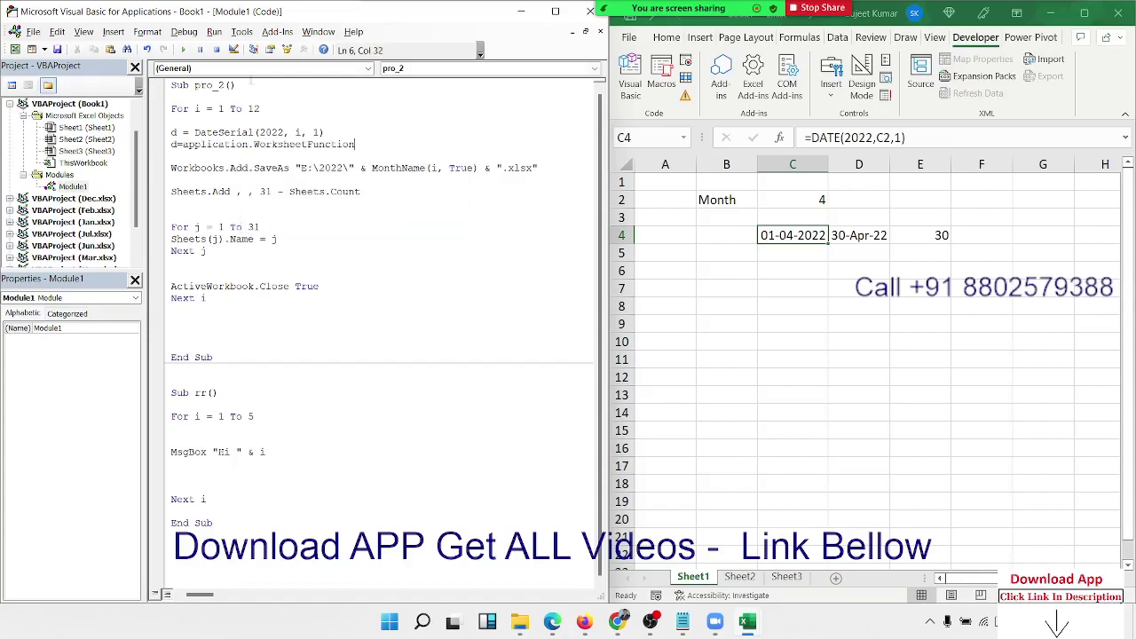
pyautogui.write('.e')
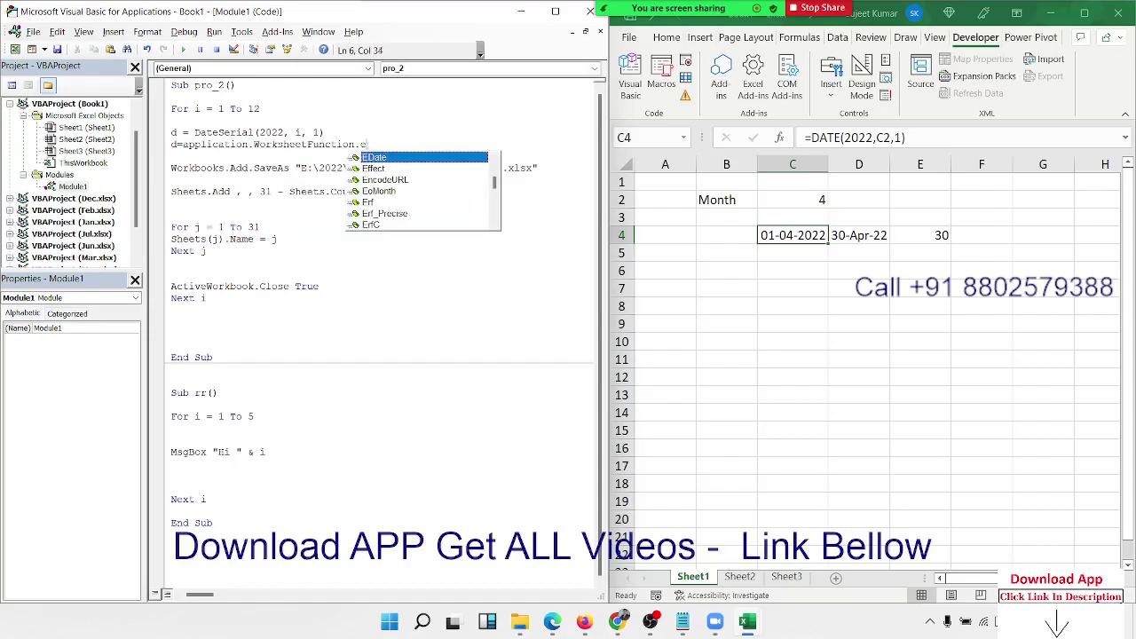
pyautogui.write('o')
pyautogui.press('Tab')
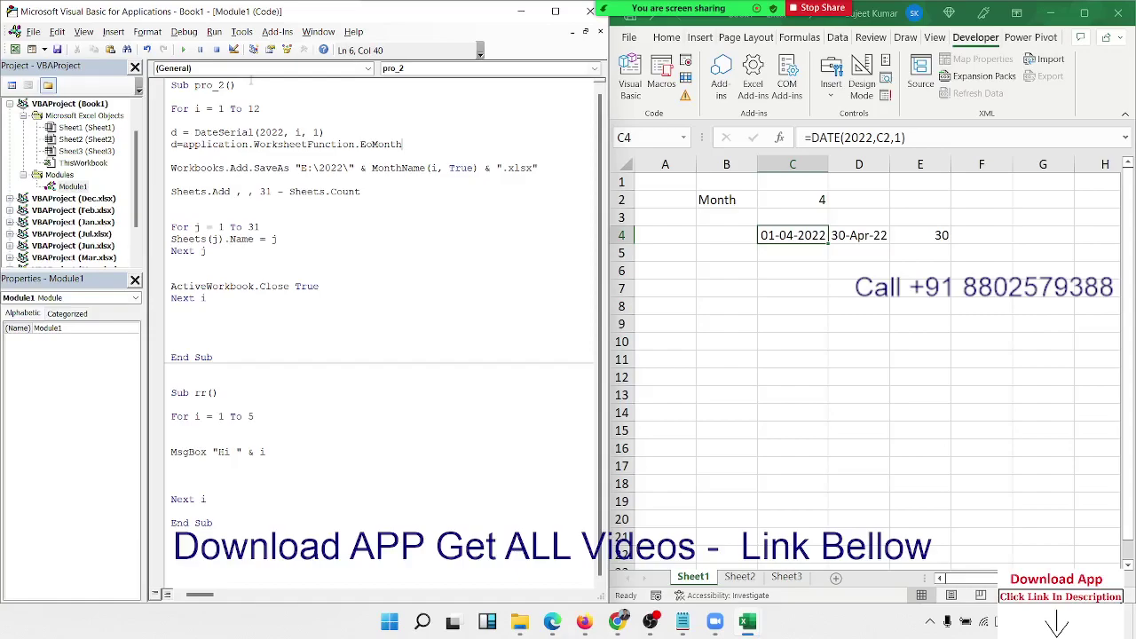
# Complete the line as EoMonth(d, 0) and add d = Day(d) below it
pyautogui.write('(d')
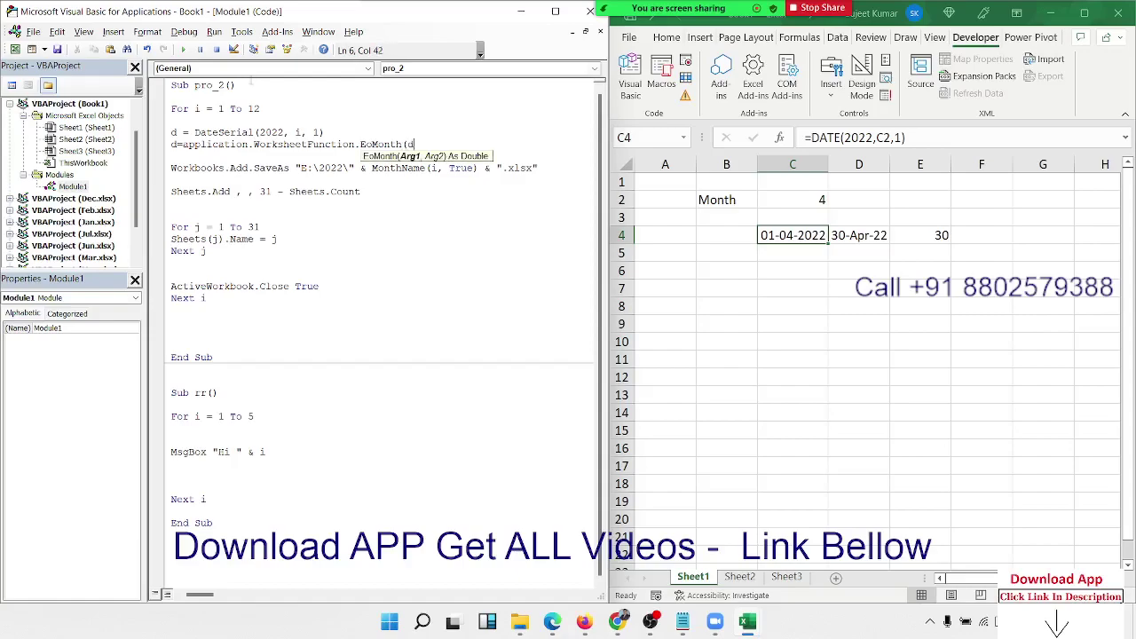
pyautogui.write(', 0')
pyautogui.write(')')
pyautogui.press('Return')
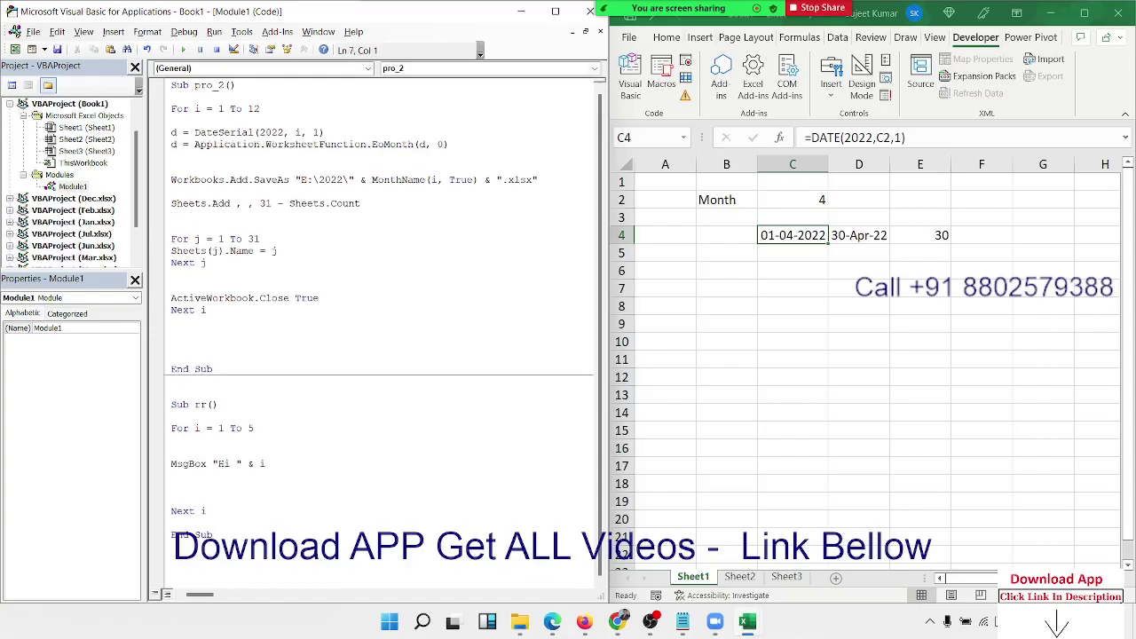
pyautogui.write('d=')
pyautogui.write('day(')
pyautogui.write('d')
pyautogui.write(')')
pyautogui.press('Down')
# Replace the fixed 31 with d in the Sheets.Add line and the For j loop limit
pyautogui.doubleClick(264, 204)
pyautogui.write('d')
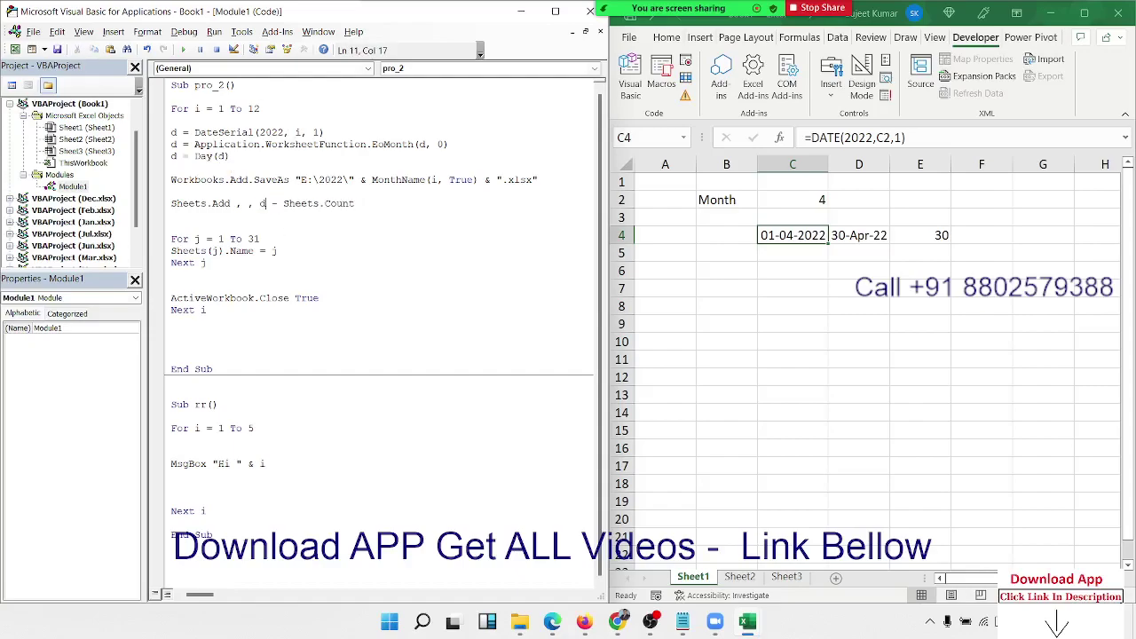
pyautogui.doubleClick(253, 239)
pyautogui.write('d')
pyautogui.click(402, 258)
pyautogui.click(223, 132)
# Step pro_2 with F8 through the first month's date calculations until Jan.xlsx is created and saved
pyautogui.press('F8')
pyautogui.press('F8')
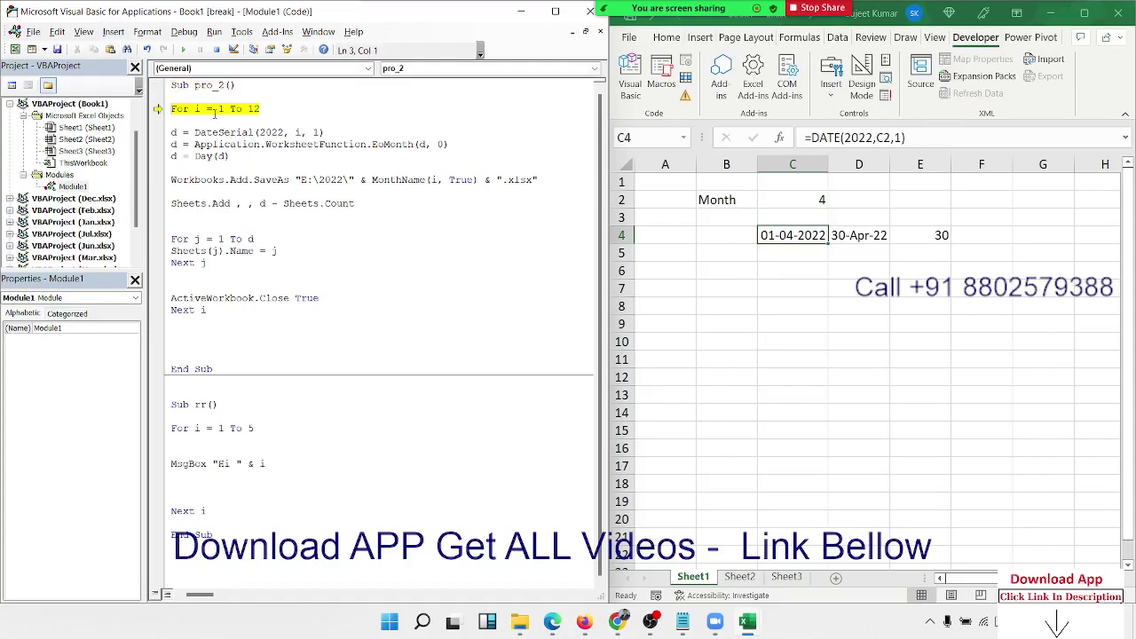
pyautogui.press('F8')
pyautogui.moveTo(198, 109)
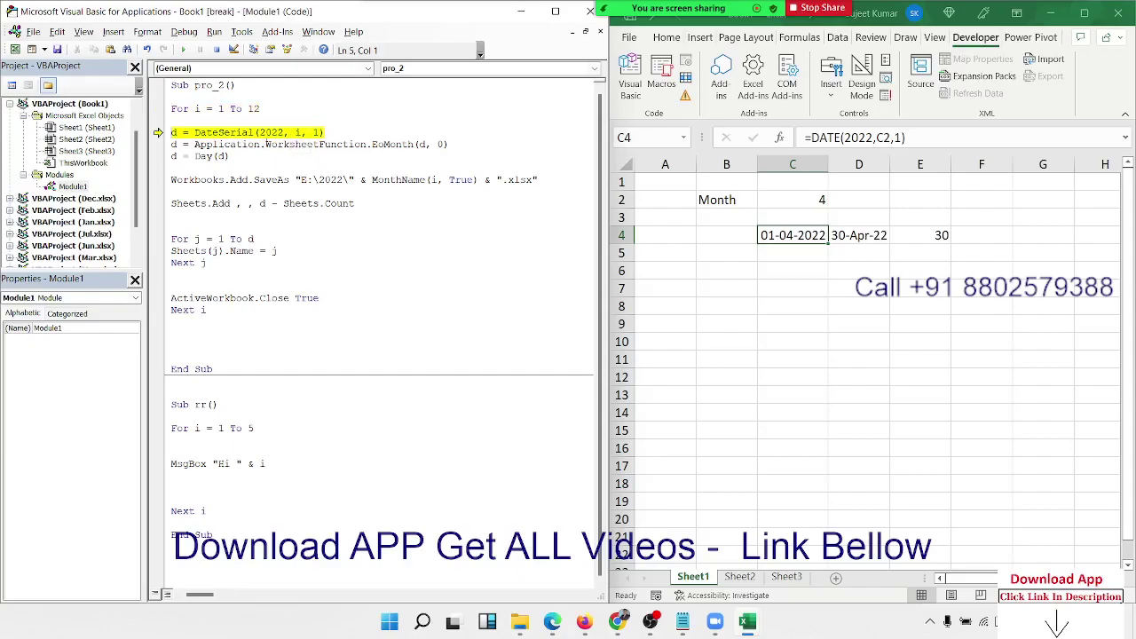
pyautogui.press('F8')
pyautogui.moveTo(175, 132)
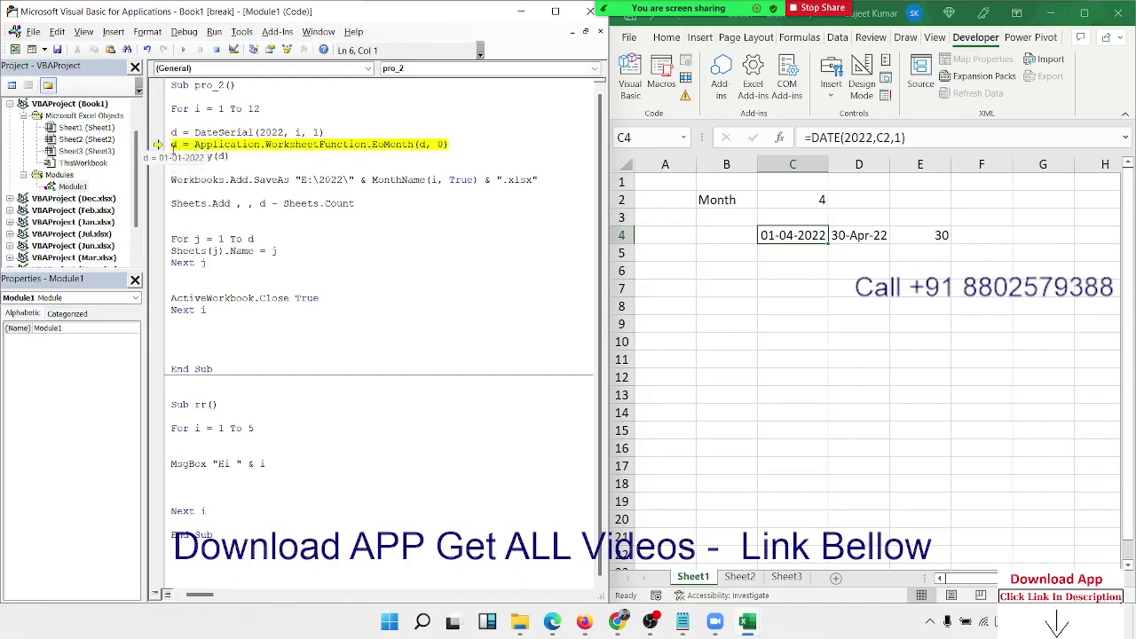
pyautogui.press('F8')
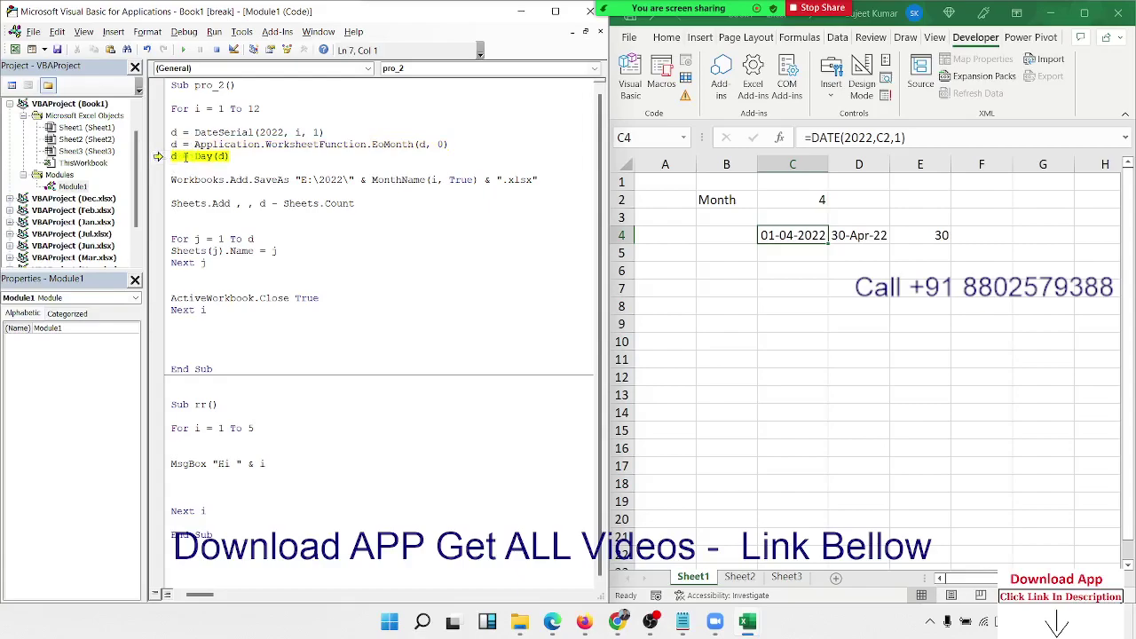
pyautogui.press('F8')
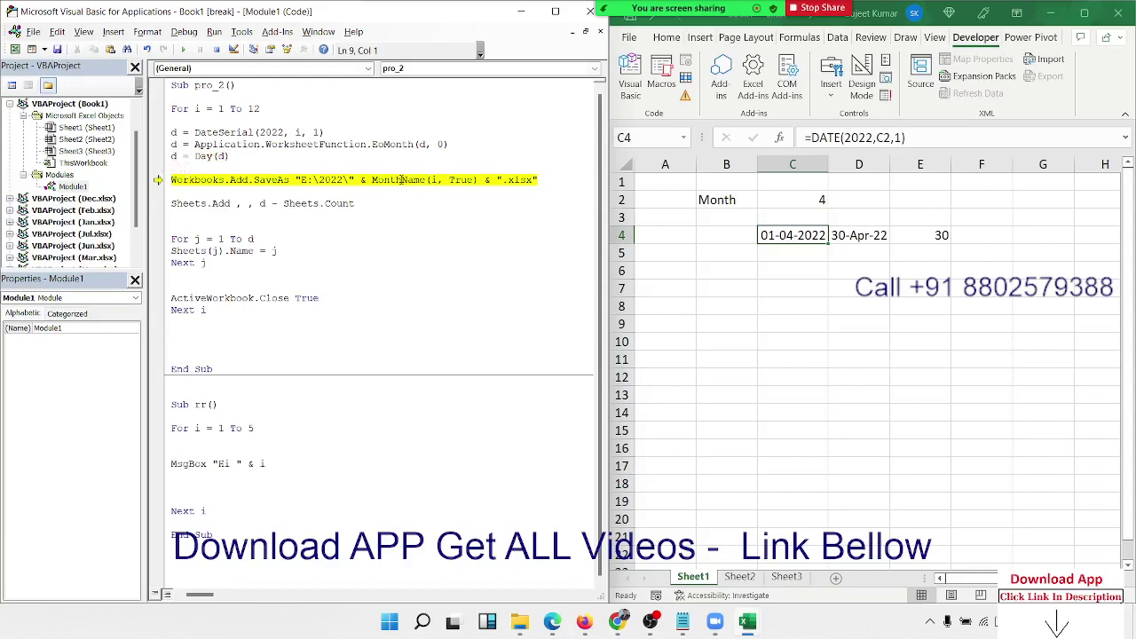
pyautogui.press('F8')
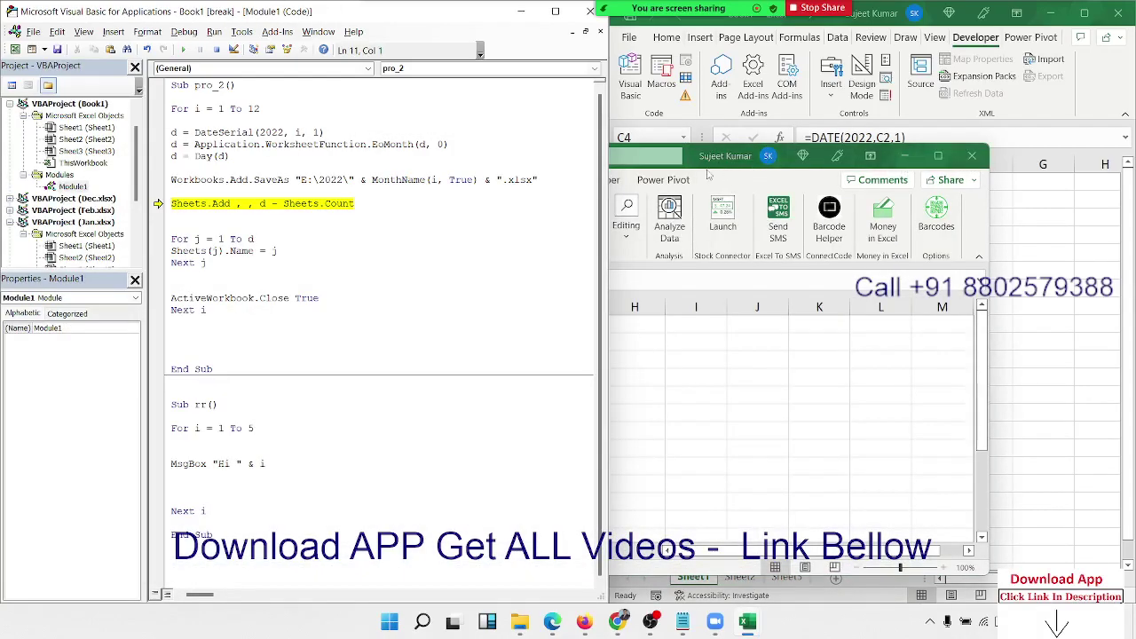
# Step the Sheets.Add line and verify the extra sheets appear in the Jan workbook
pyautogui.click(710, 165)
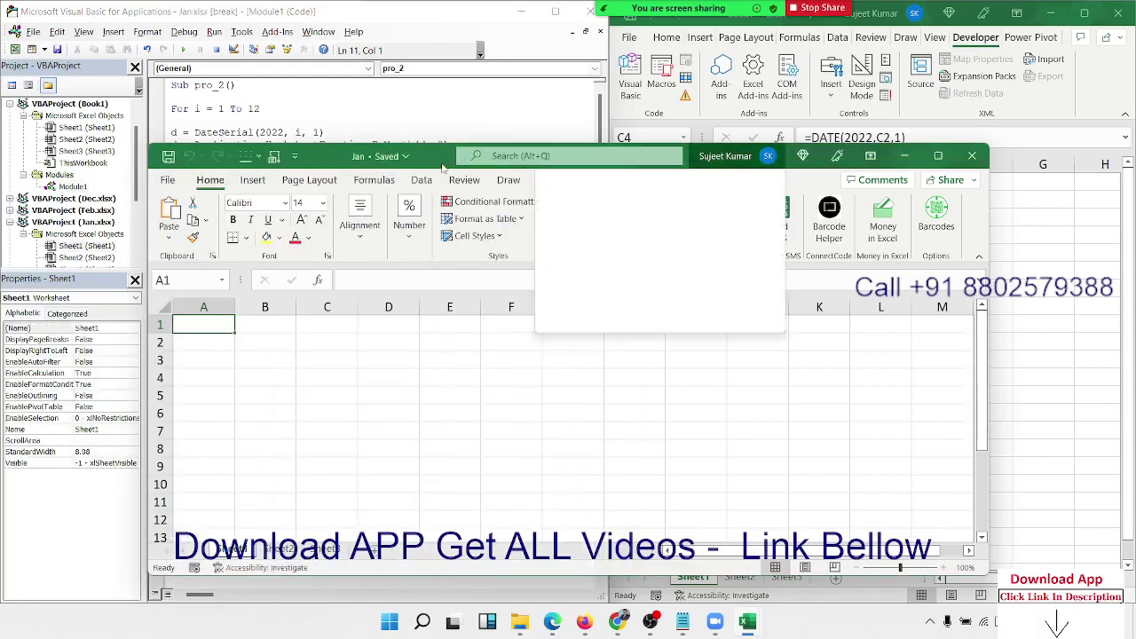
pyautogui.click(424, 125)
pyautogui.moveTo(264, 203)
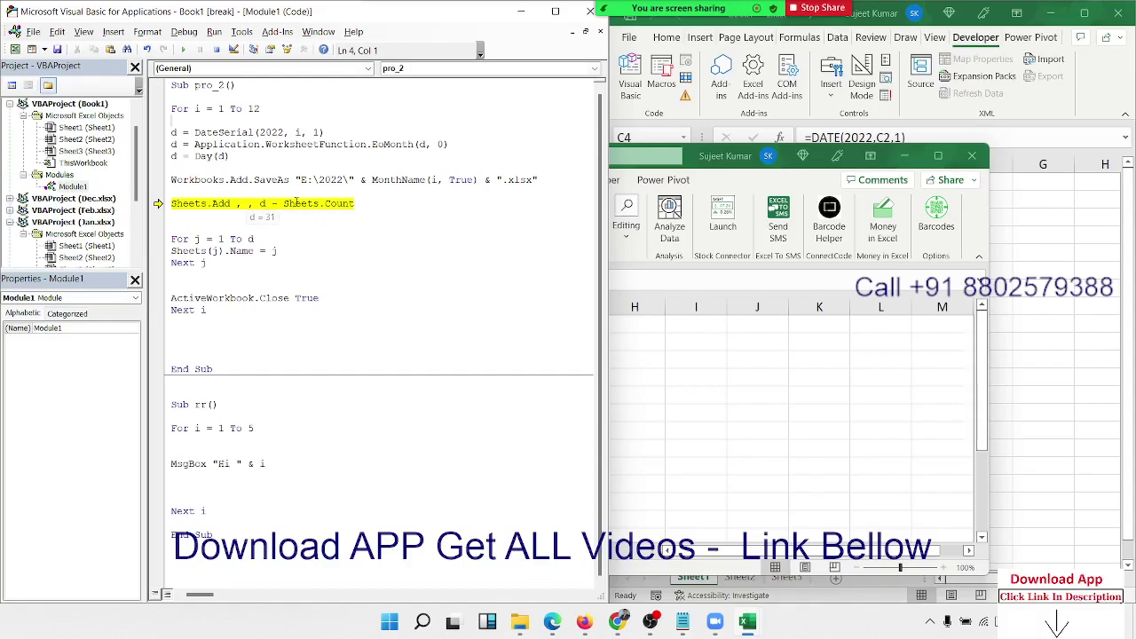
pyautogui.press('F8')
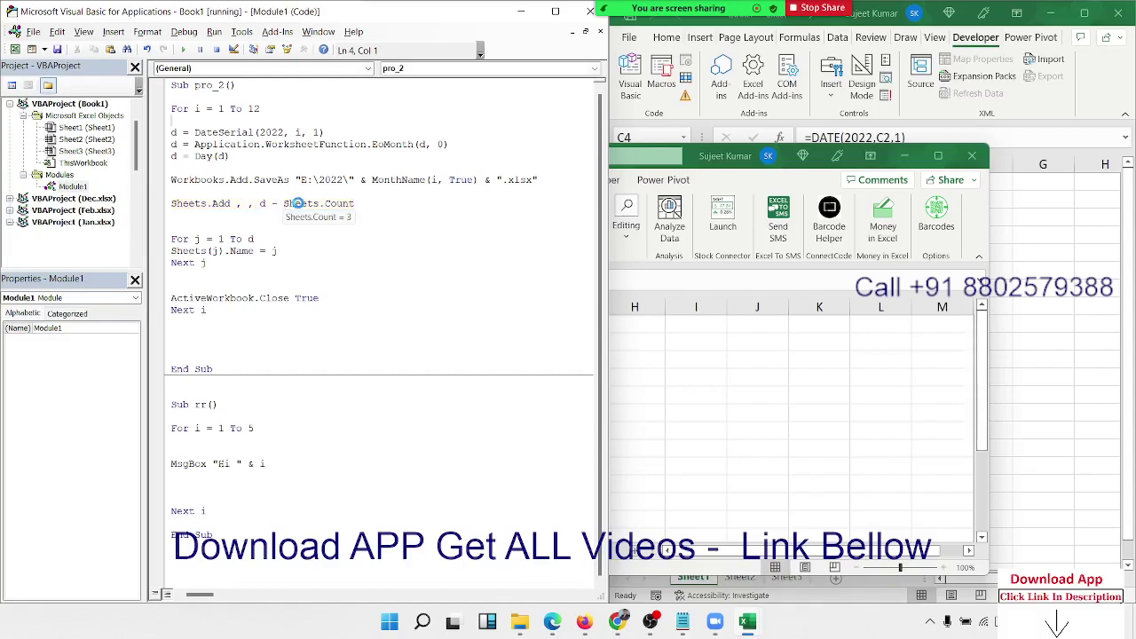
pyautogui.click(710, 364)
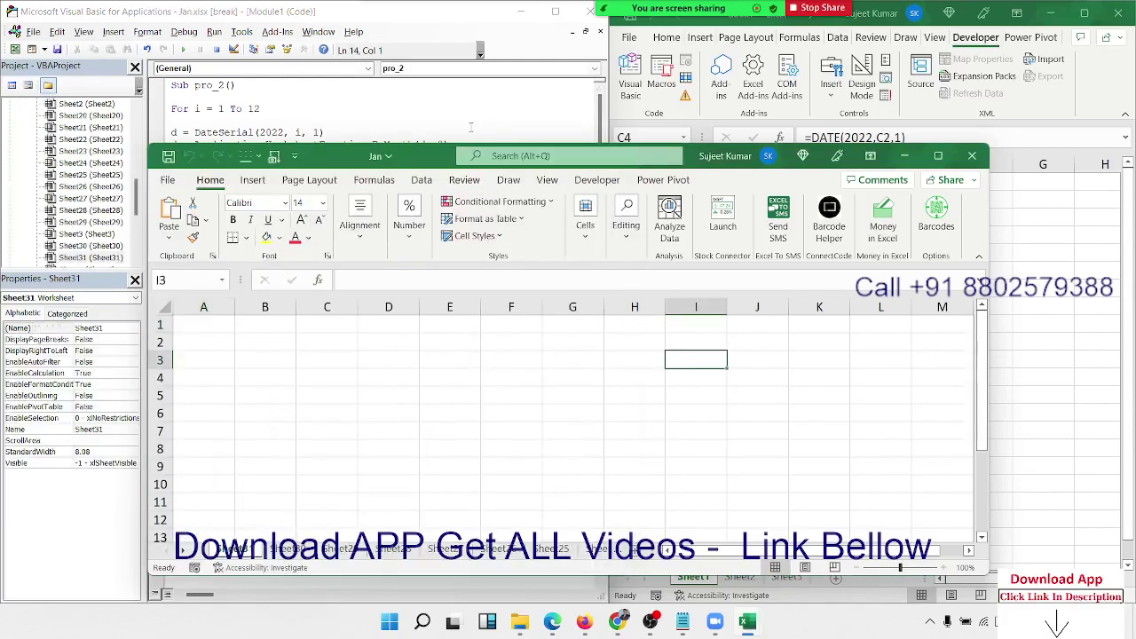
pyautogui.hotkey('alt', 'F11')
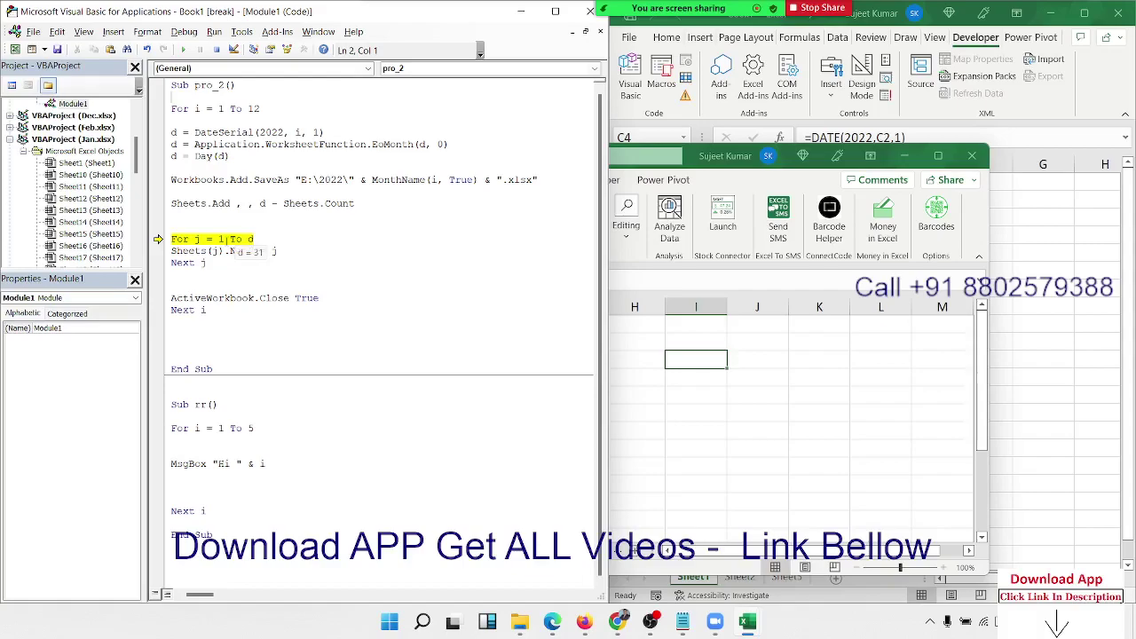
# Step into the renaming loop and confirm Jan's first sheets now carry day numbers
pyautogui.moveTo(255, 239)
pyautogui.press('F8')
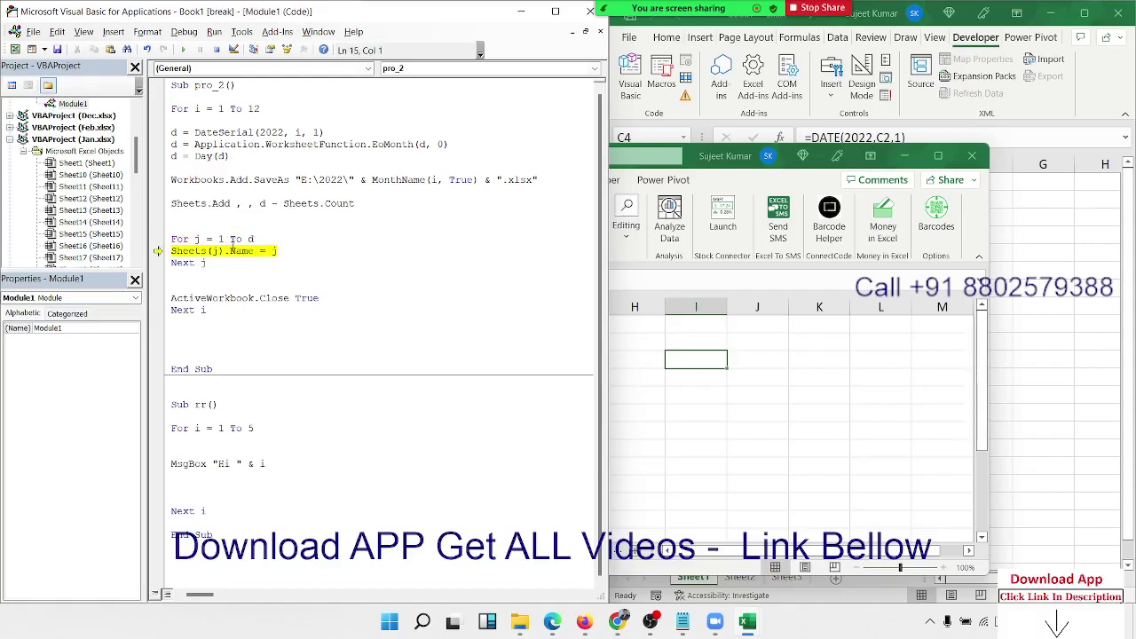
pyautogui.press('F8')
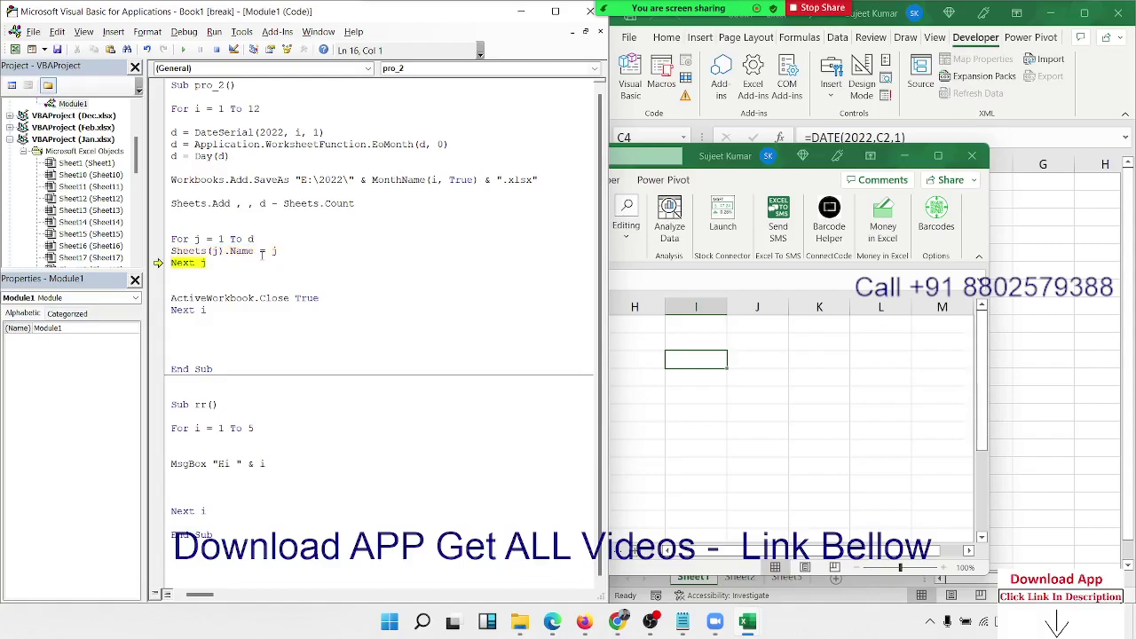
pyautogui.press('F8')
pyautogui.press('F8')
pyautogui.press('F8')
pyautogui.press('F8')
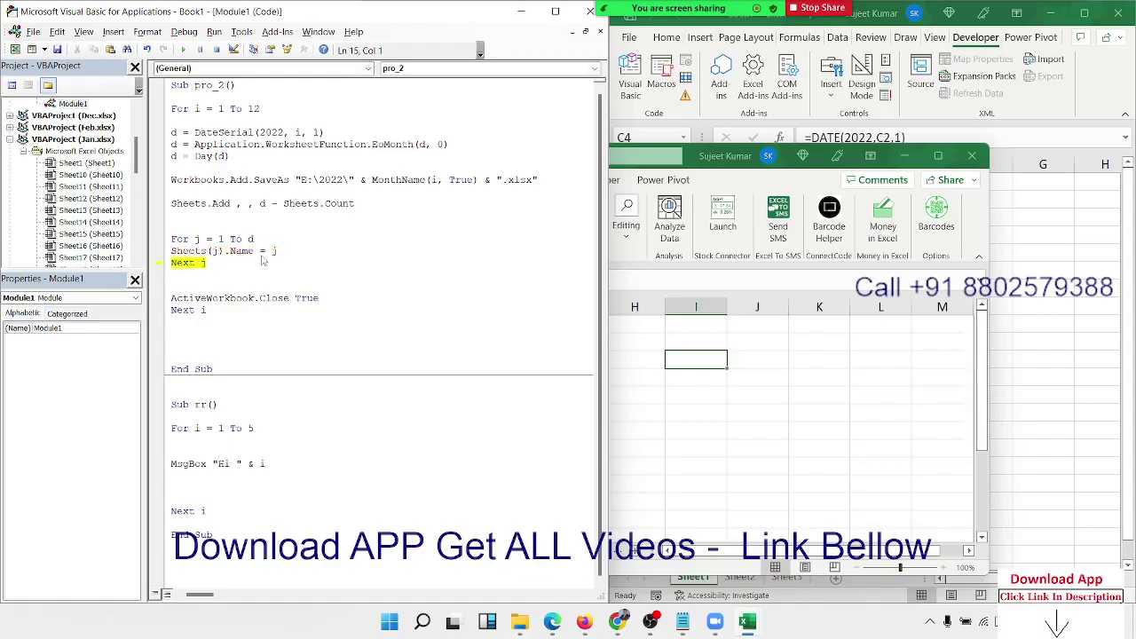
pyautogui.press('F8')
pyautogui.press('F8')
pyautogui.press('F8')
pyautogui.press('F8')
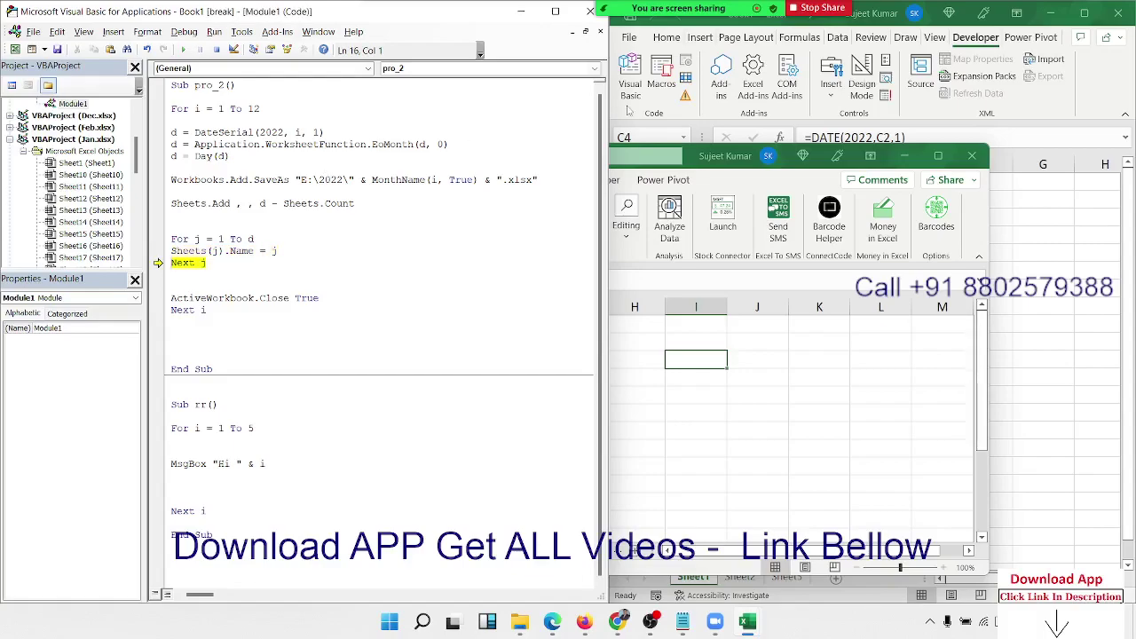
pyautogui.click(727, 155)
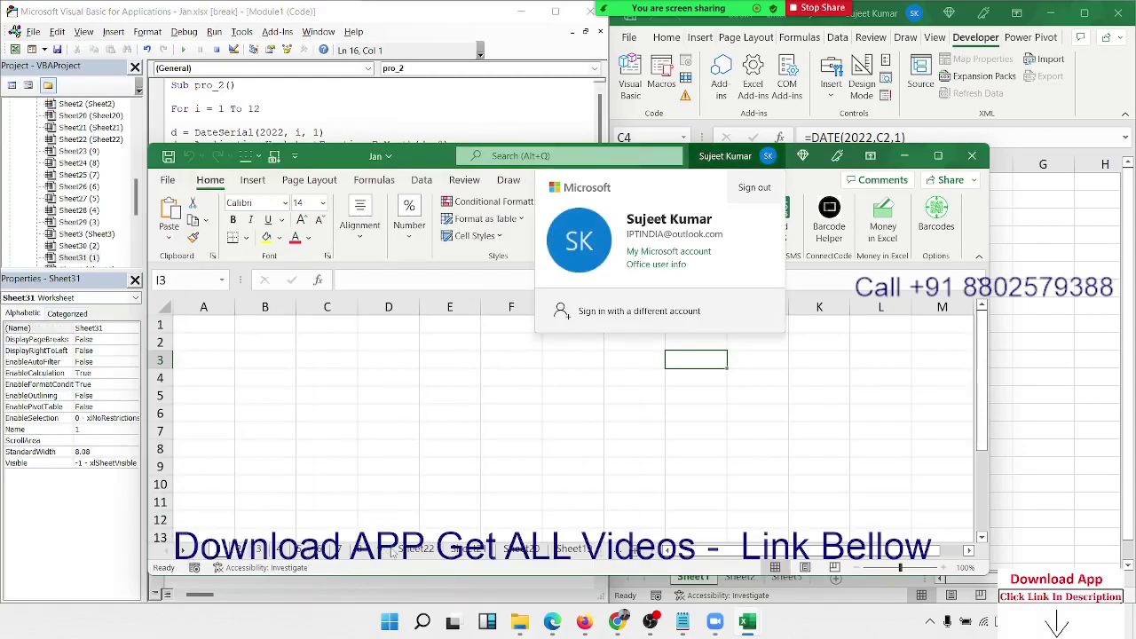
pyautogui.click(351, 116)
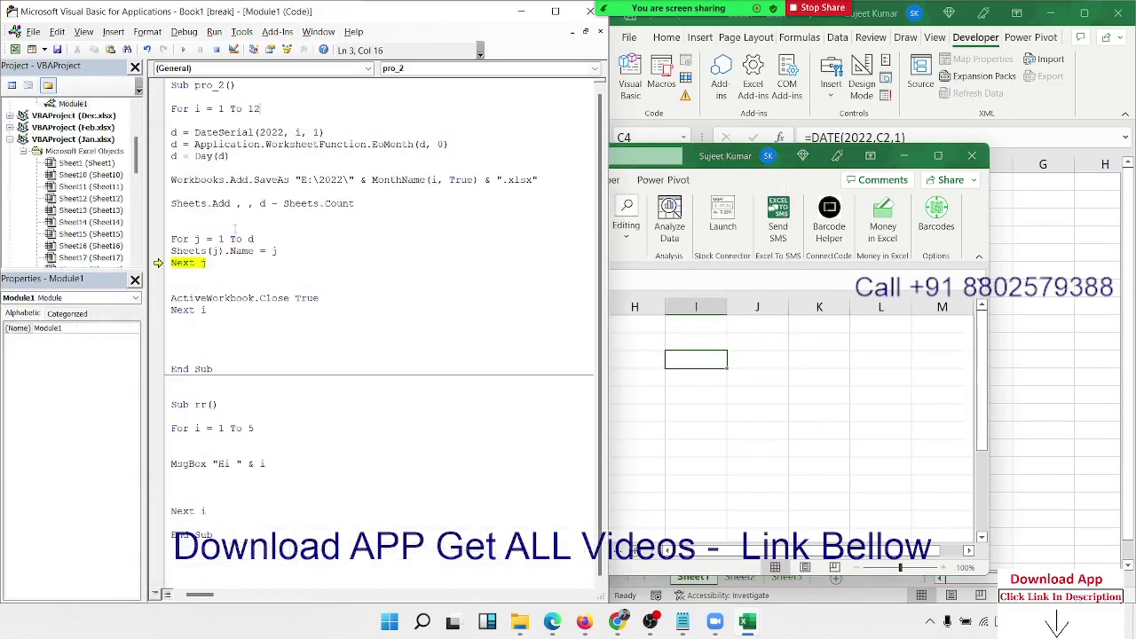
# Keep stepping the For j loop until the remaining Jan sheets are renamed to day numbers
pyautogui.press('F8')
pyautogui.press('F8')
pyautogui.press('F8')
pyautogui.press('F8')
pyautogui.press('F8')
pyautogui.press('F8')
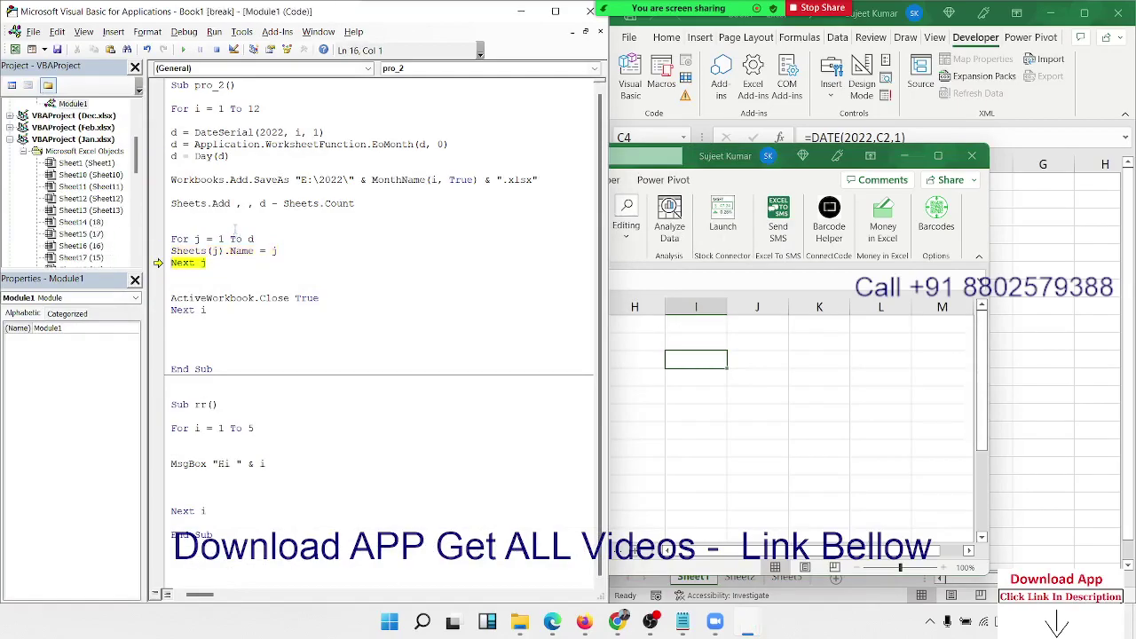
pyautogui.press('F8')
pyautogui.press('F8')
pyautogui.press('F8')
pyautogui.press('F8')
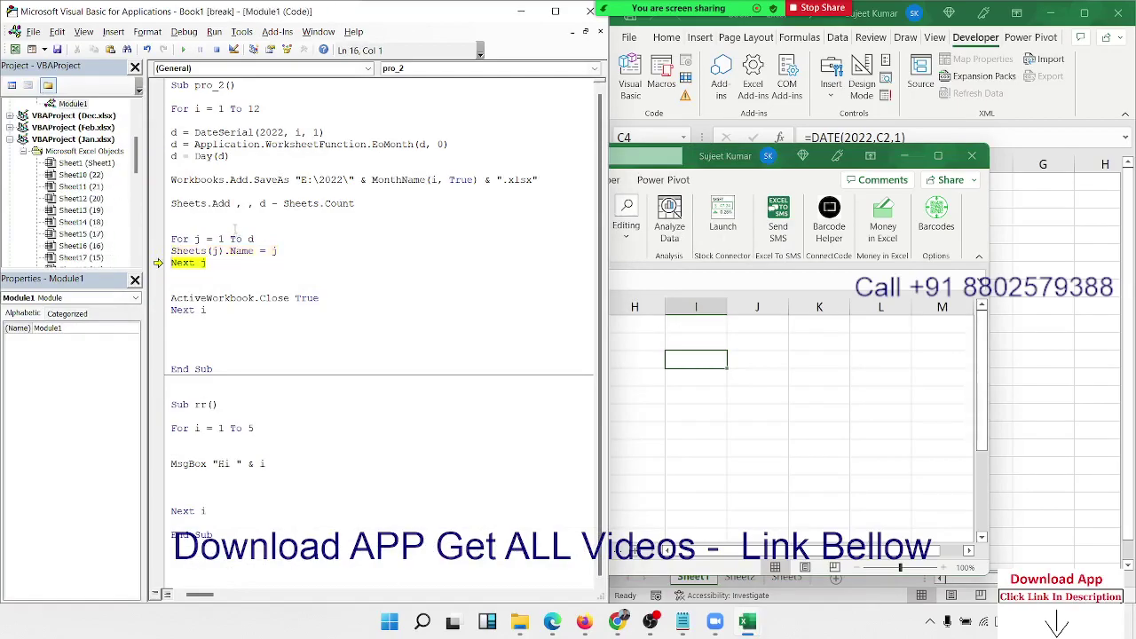
pyautogui.press('F8')
pyautogui.press('F8')
pyautogui.press('F8')
pyautogui.press('F8')
pyautogui.press('F8')
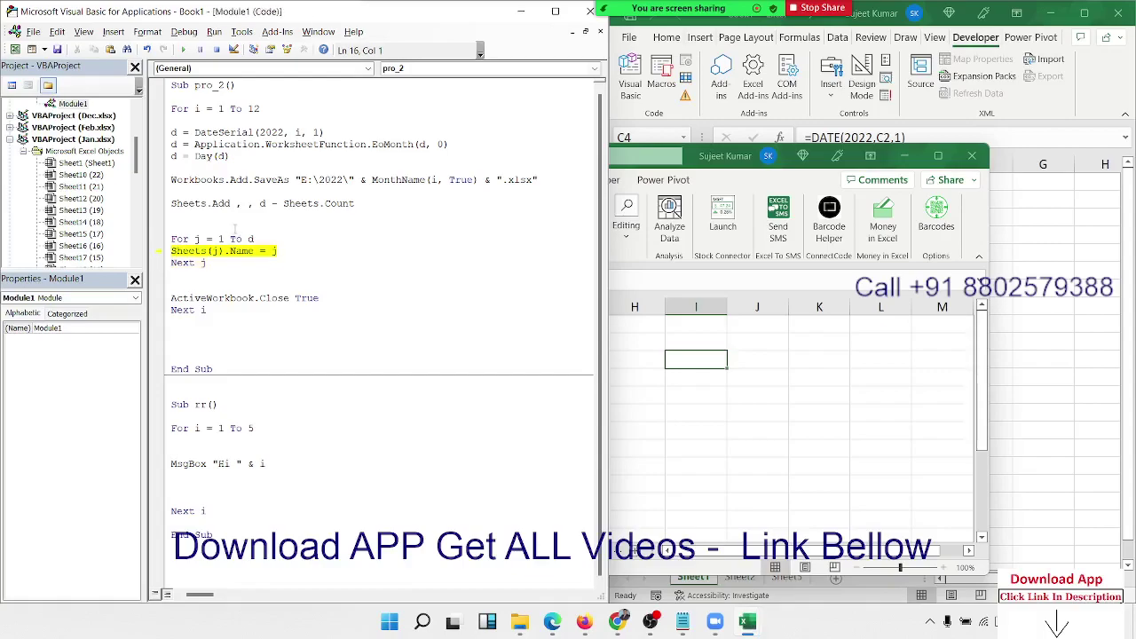
pyautogui.press('F8')
pyautogui.press('F8')
pyautogui.press('F8')
pyautogui.press('F8')
pyautogui.press('F8')
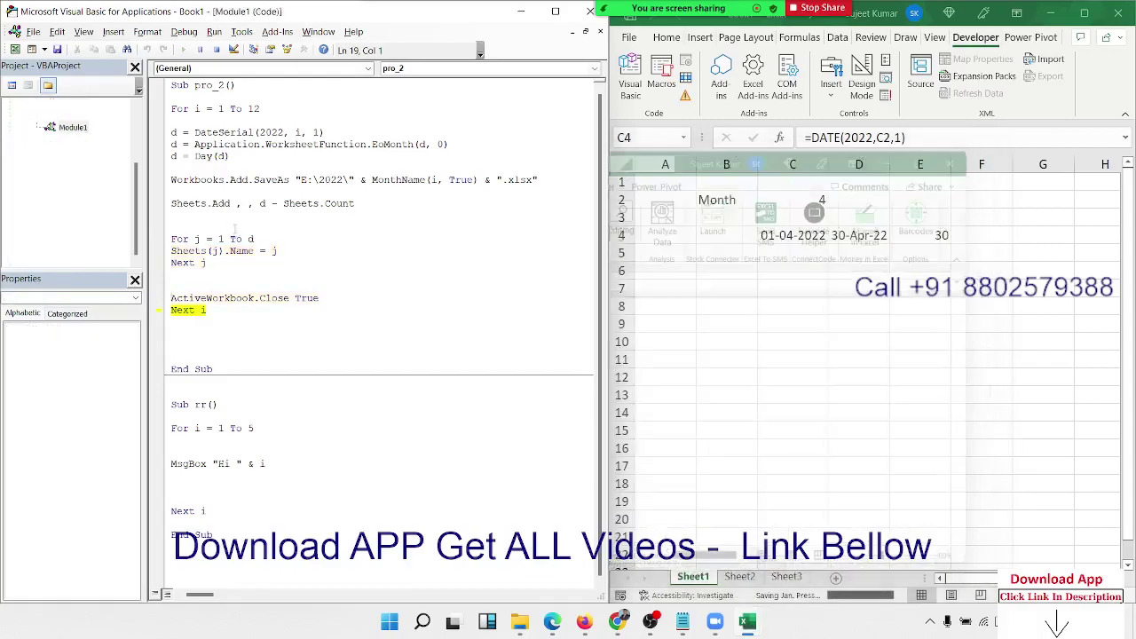
pyautogui.press('F8')
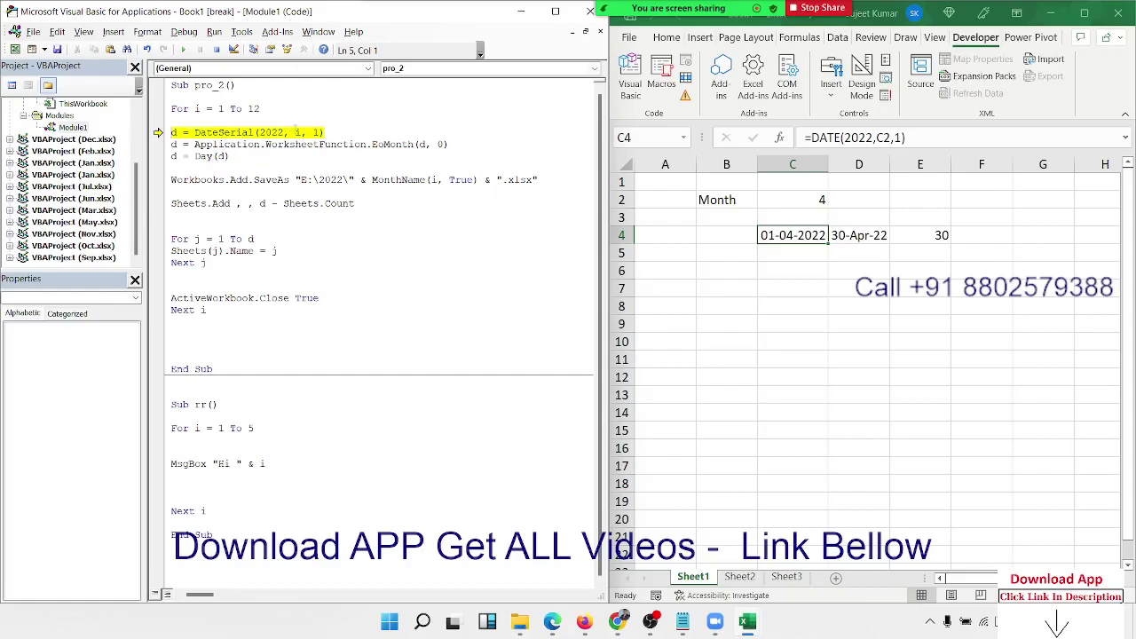
# Step February's DateSerial, EoMonth and Day lines, checking variable values, then let the macro run on
pyautogui.moveTo(297, 131)
pyautogui.press('F8')
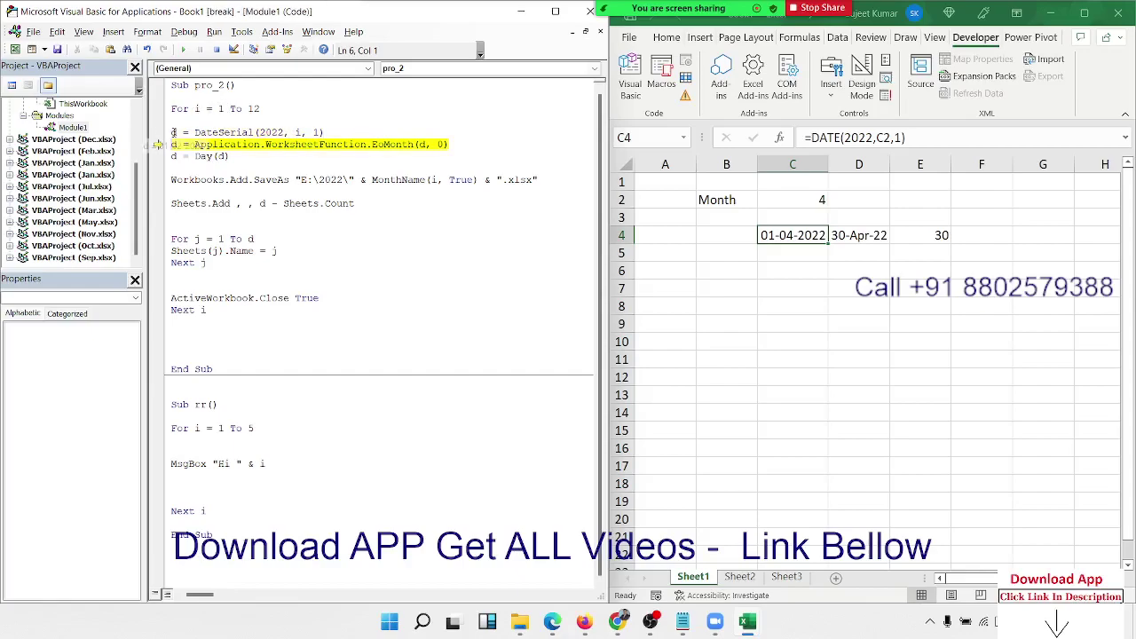
pyautogui.moveTo(174, 132)
pyautogui.press('F8')
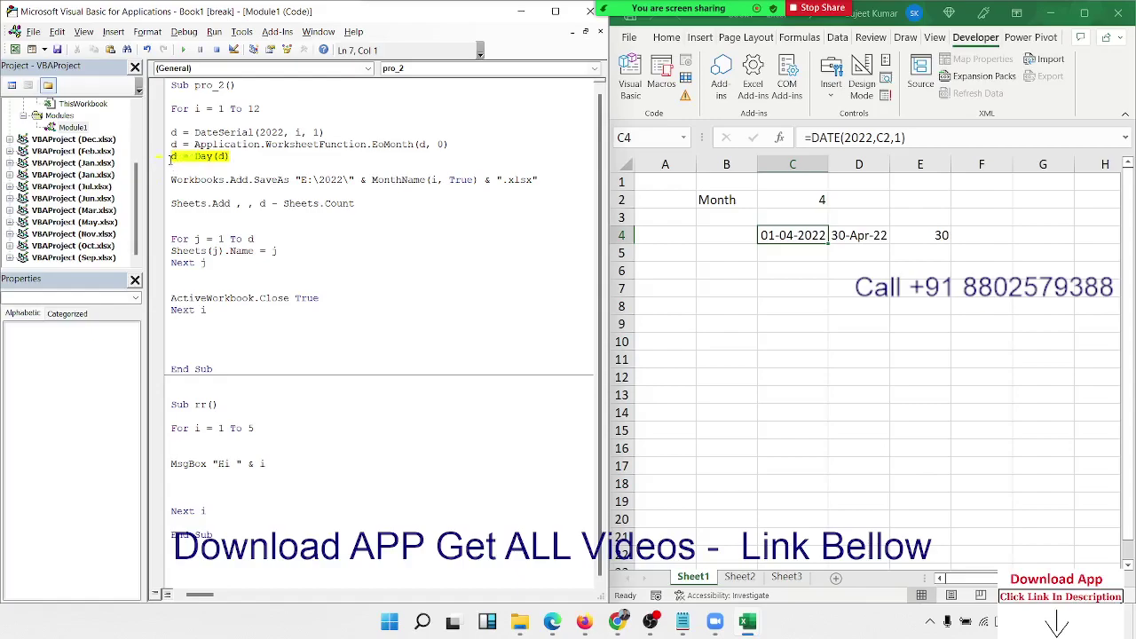
pyautogui.press('F8')
pyautogui.moveTo(173, 157)
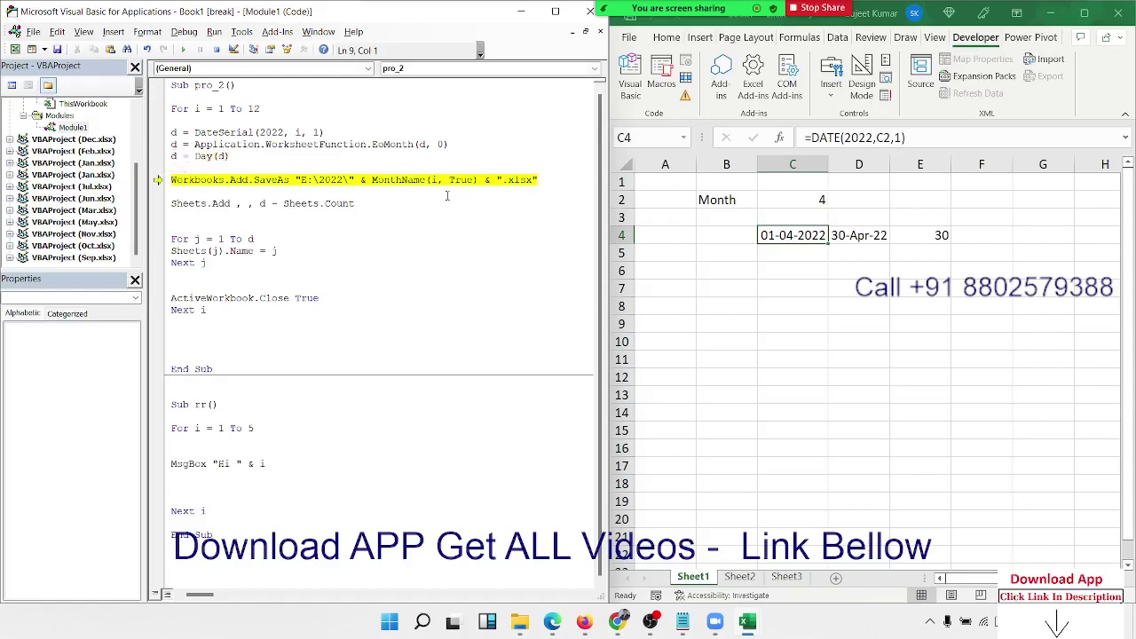
pyautogui.moveTo(434, 180)
pyautogui.press('F8')
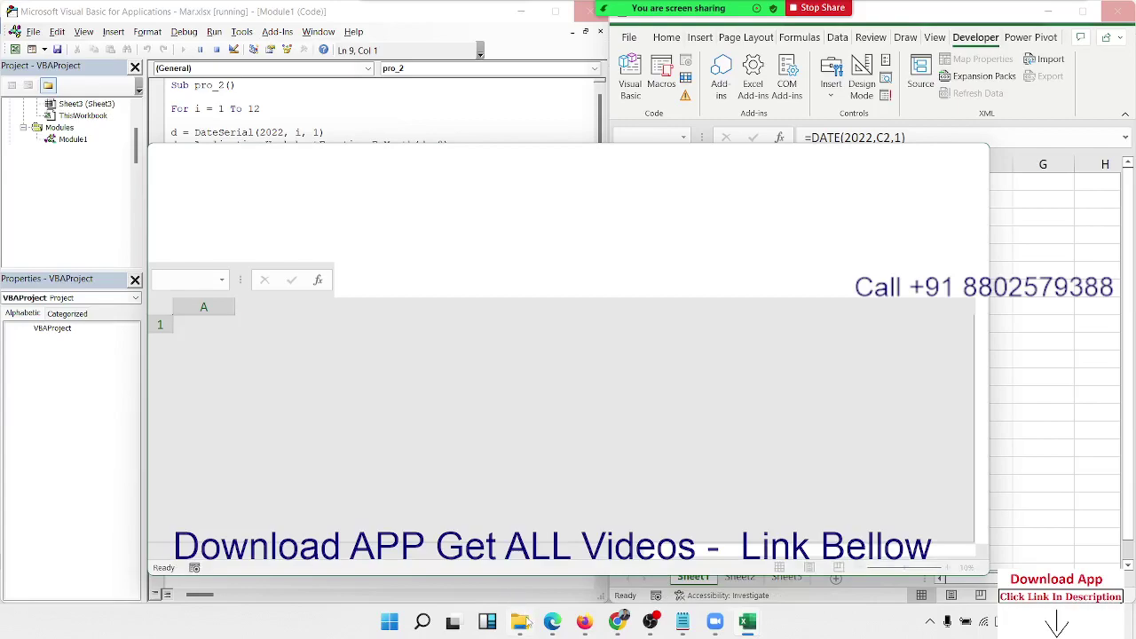
# View E:\2022 in File Explorer to see the saved Jan through Dec workbooks
pyautogui.click(520, 622)
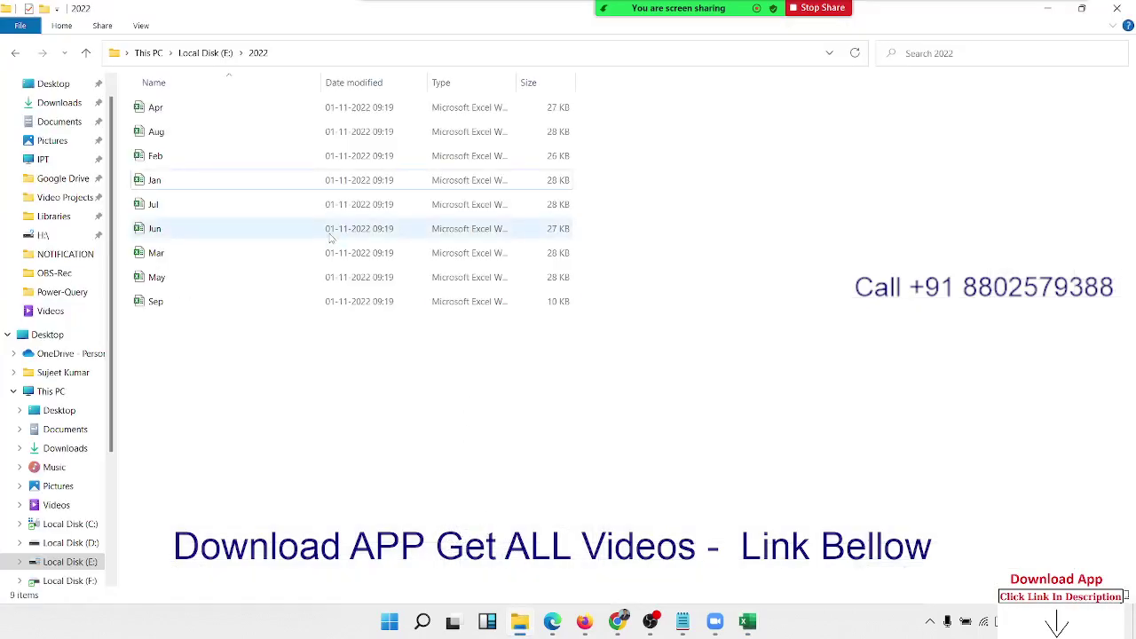
pyautogui.moveTo(715, 622)
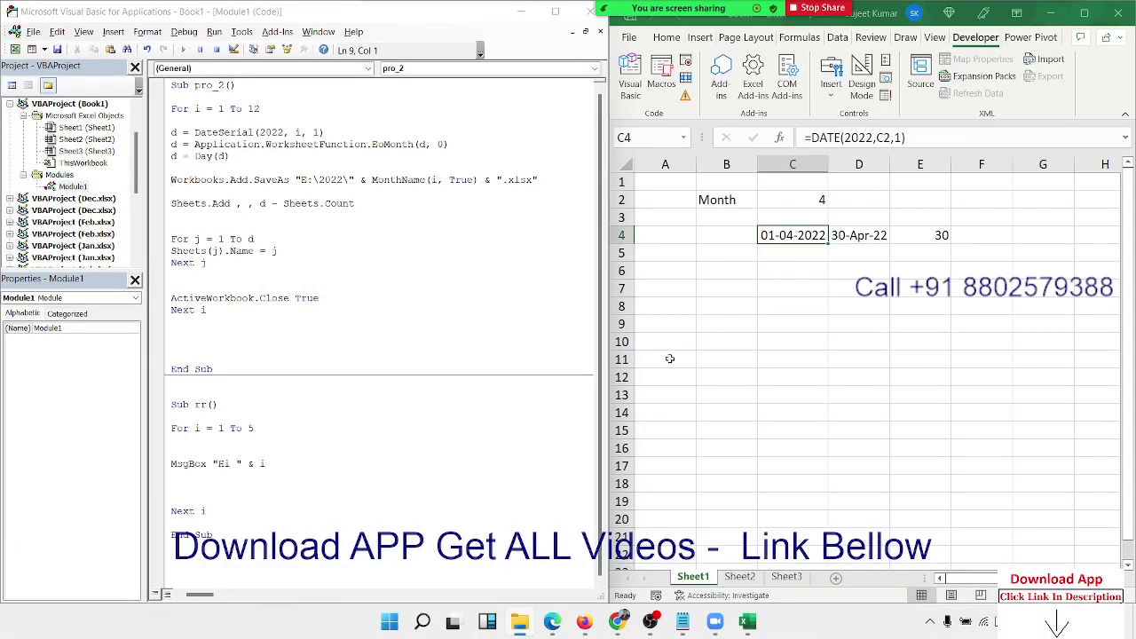
pyautogui.click(275, 219)
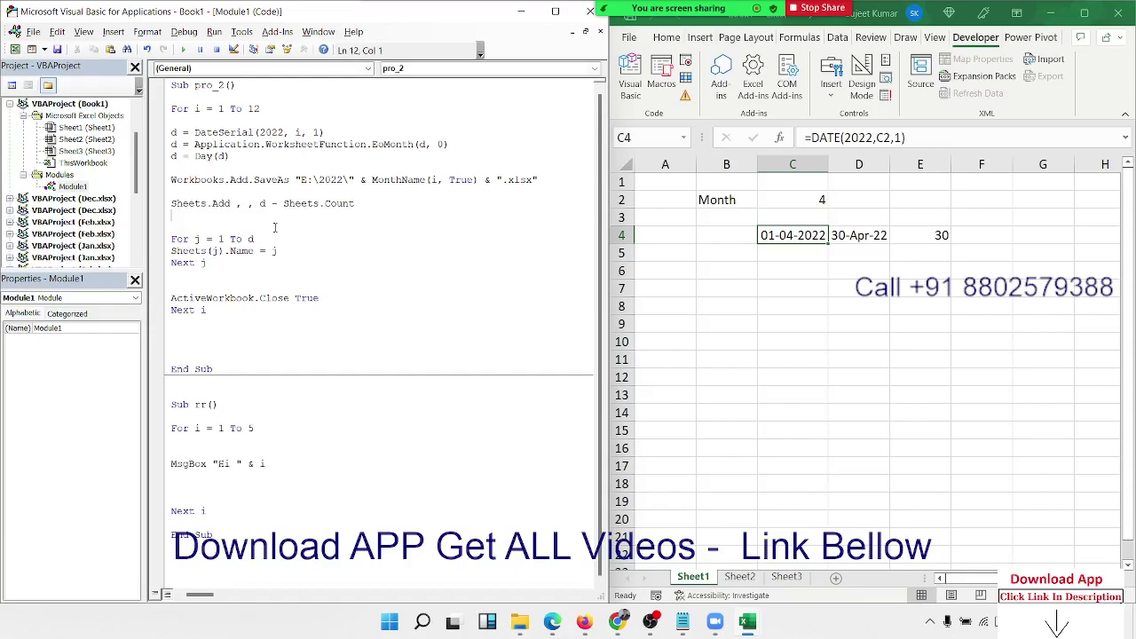
pyautogui.click(191, 167)
# Review the pro_2 and rr macros and the 2022 folder, then select all of Module1's code
pyautogui.click(774, 270)
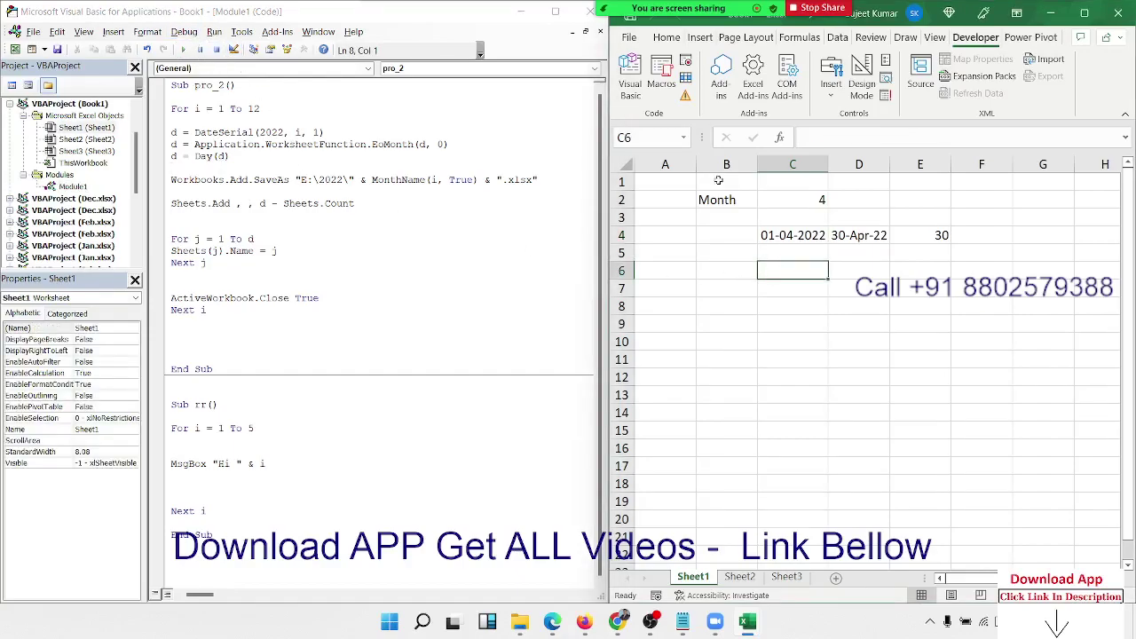
pyautogui.click(661, 71)
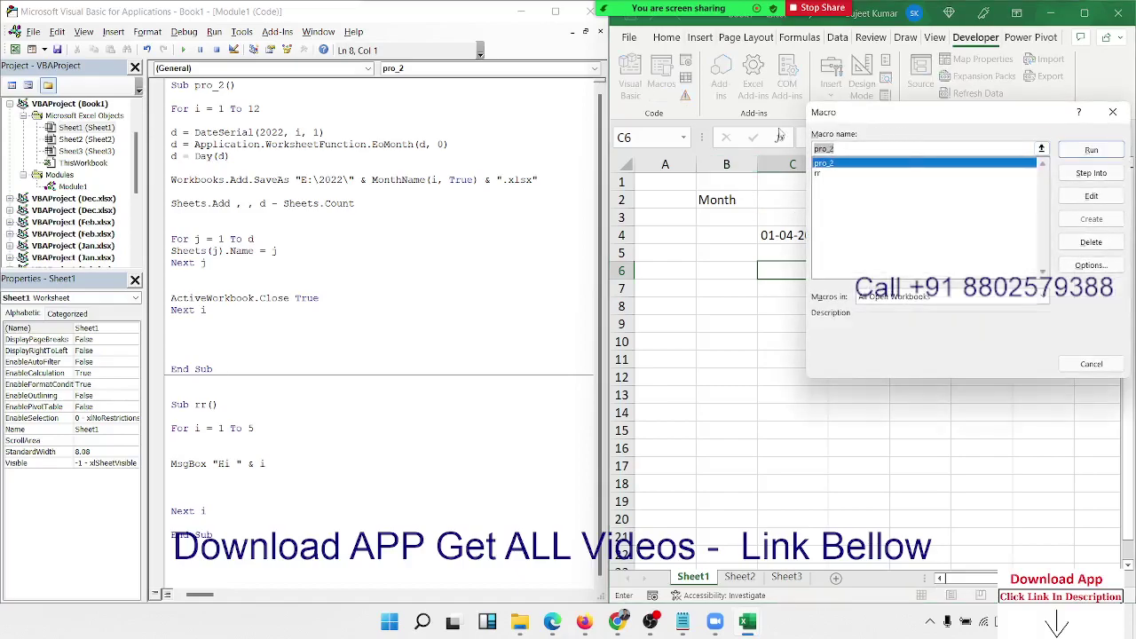
pyautogui.moveTo(843, 115); pyautogui.dragTo(723, 118)
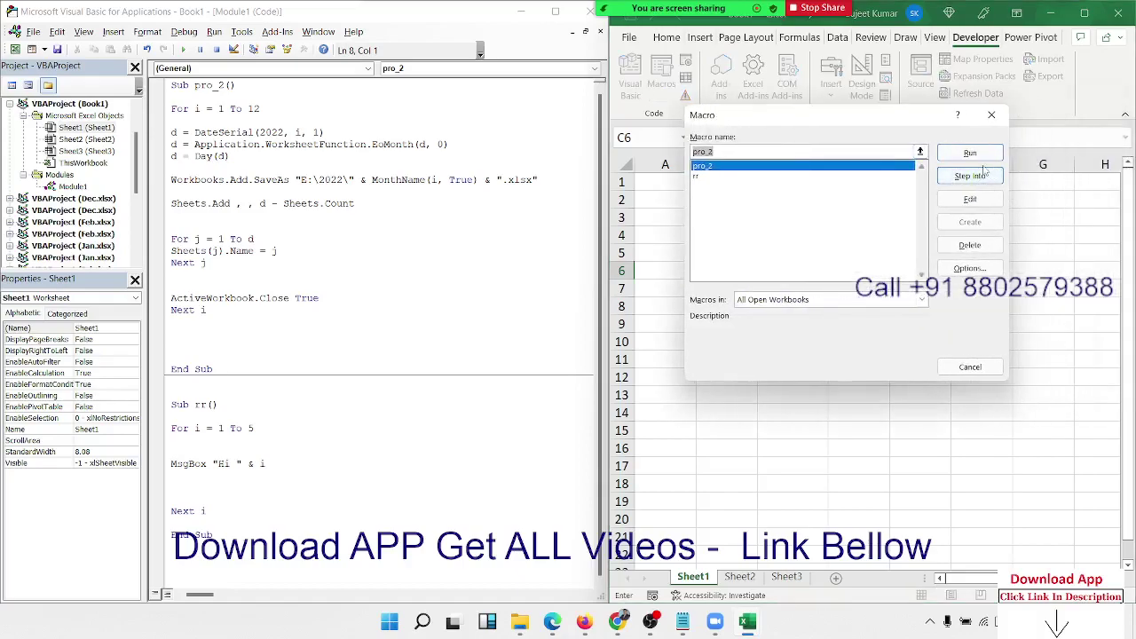
pyautogui.click(515, 624)
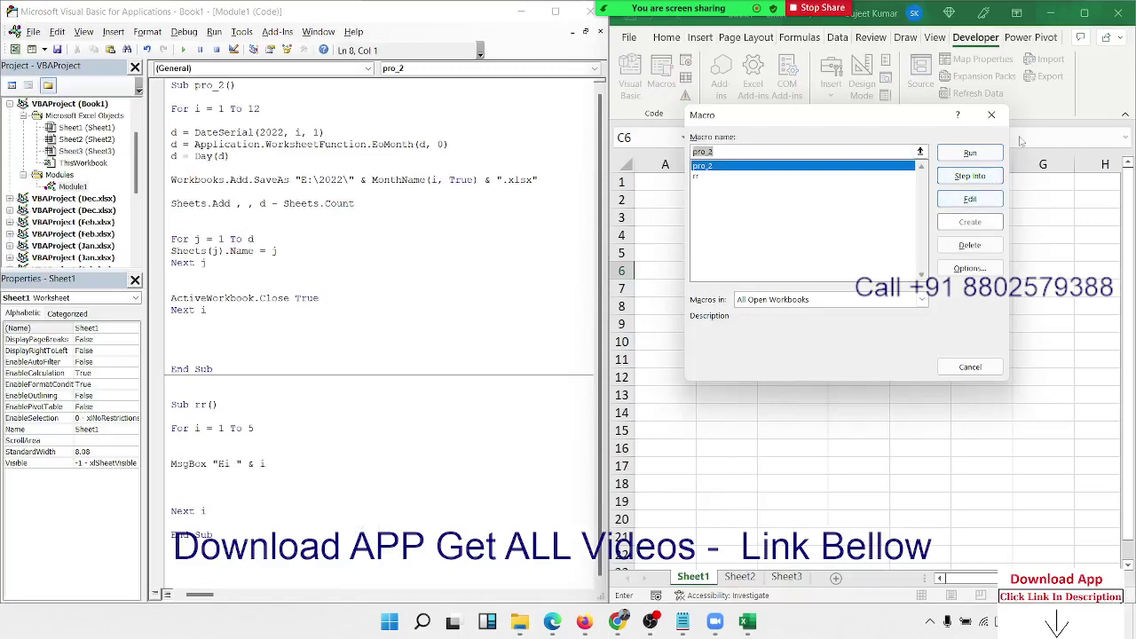
pyautogui.click(991, 114)
pyautogui.hotkey('ctrl', 'a')
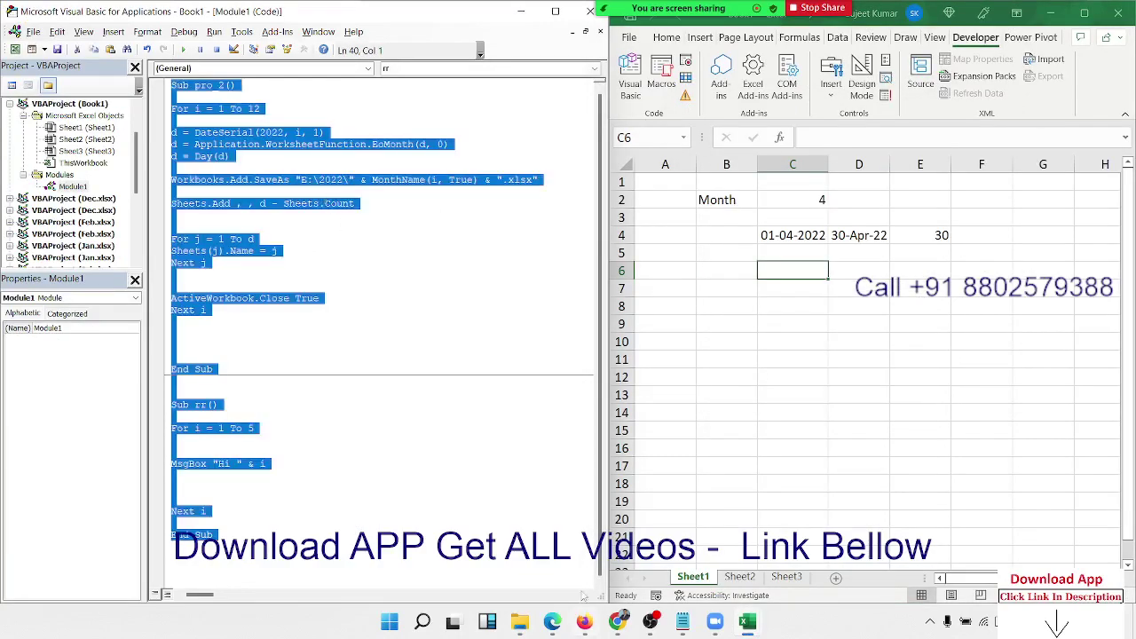
# Paste the copied pro_2 code into the VBA Class chat on WhatsApp Web and send it
pyautogui.moveTo(537, 632)
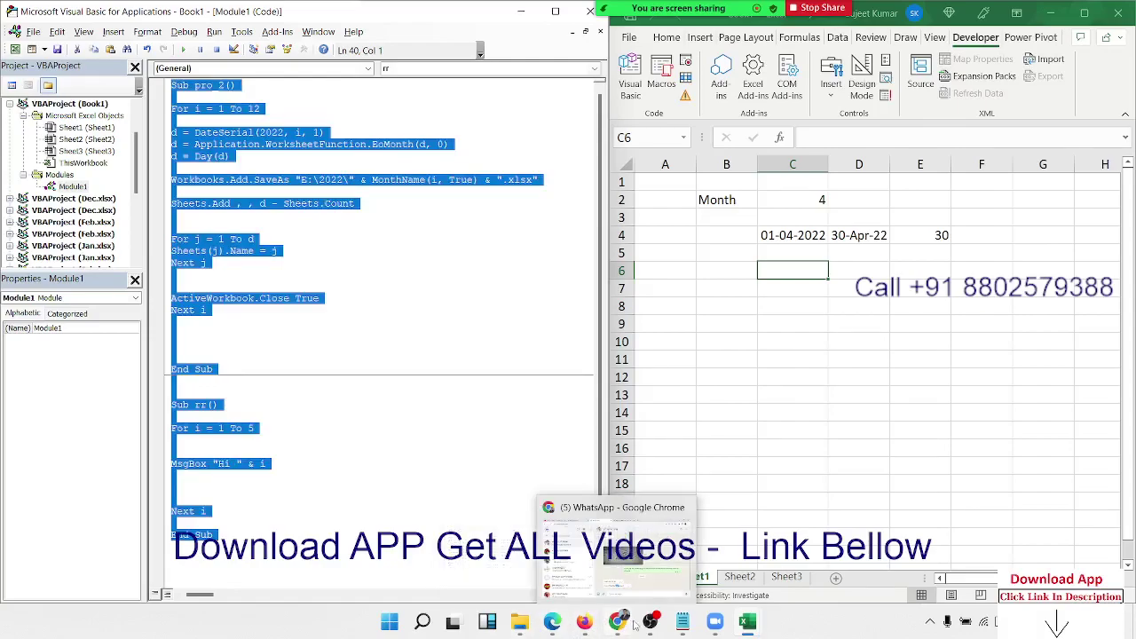
pyautogui.click(617, 622)
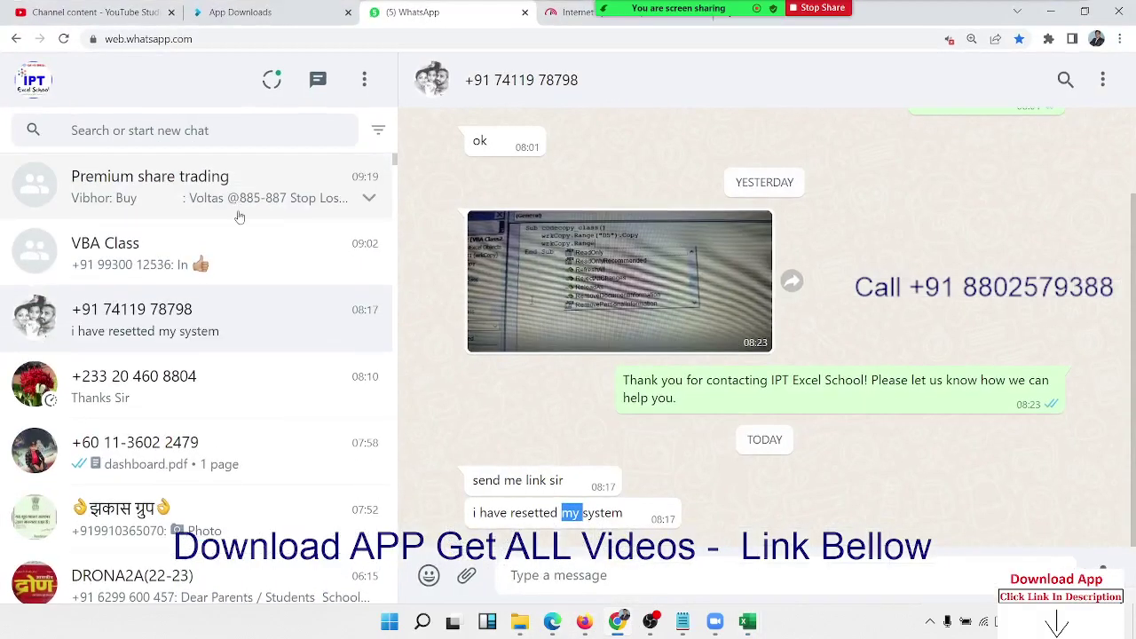
pyautogui.click(213, 258)
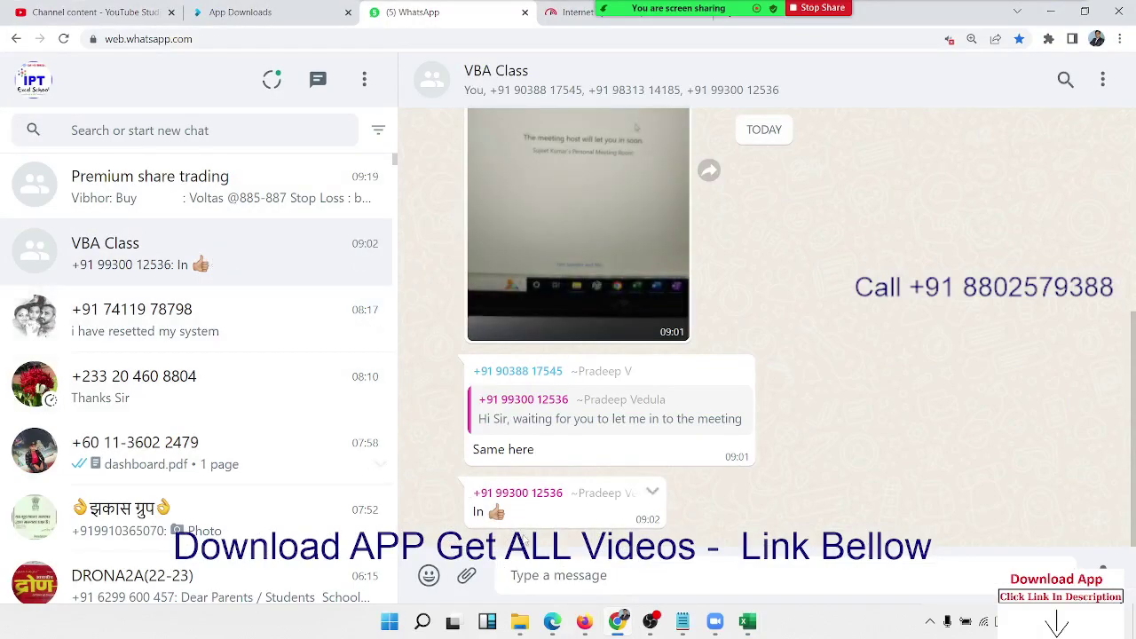
pyautogui.hotkey('ctrl', 'v')
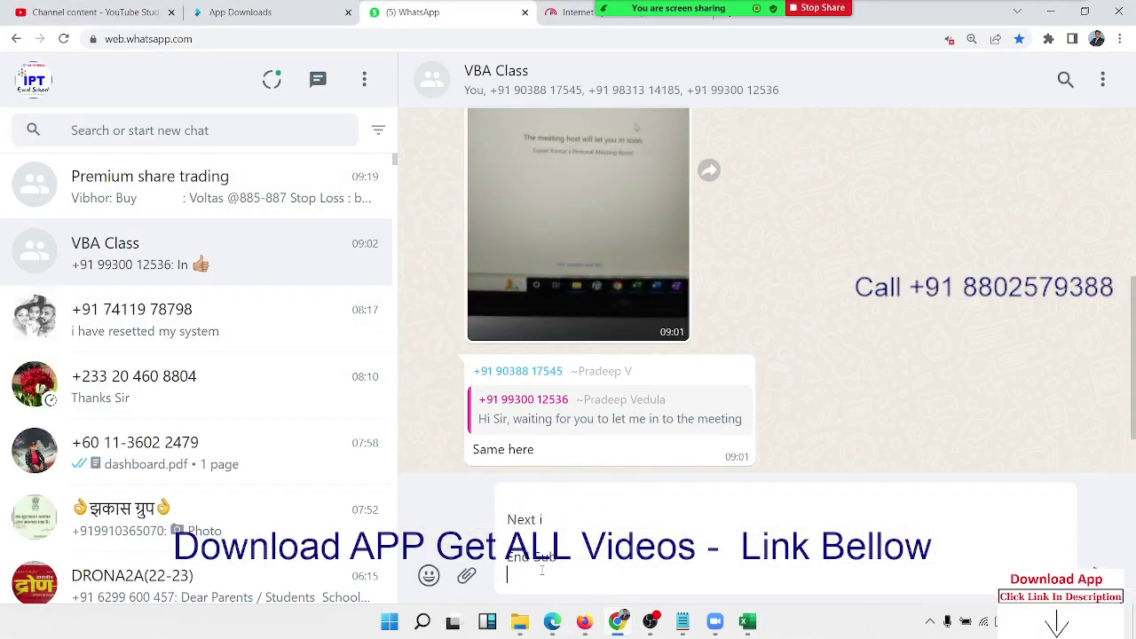
pyautogui.press('Return')
pyautogui.scroll(5, 744, 278)
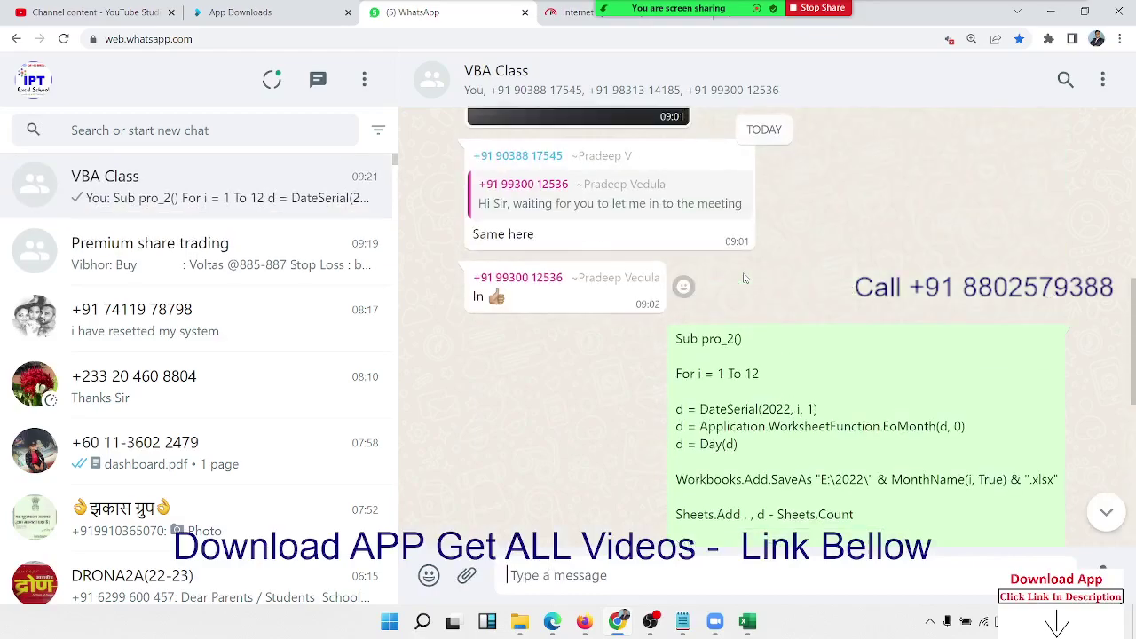
pyautogui.scroll(-2, 745, 278)
pyautogui.scroll(5, 744, 278)
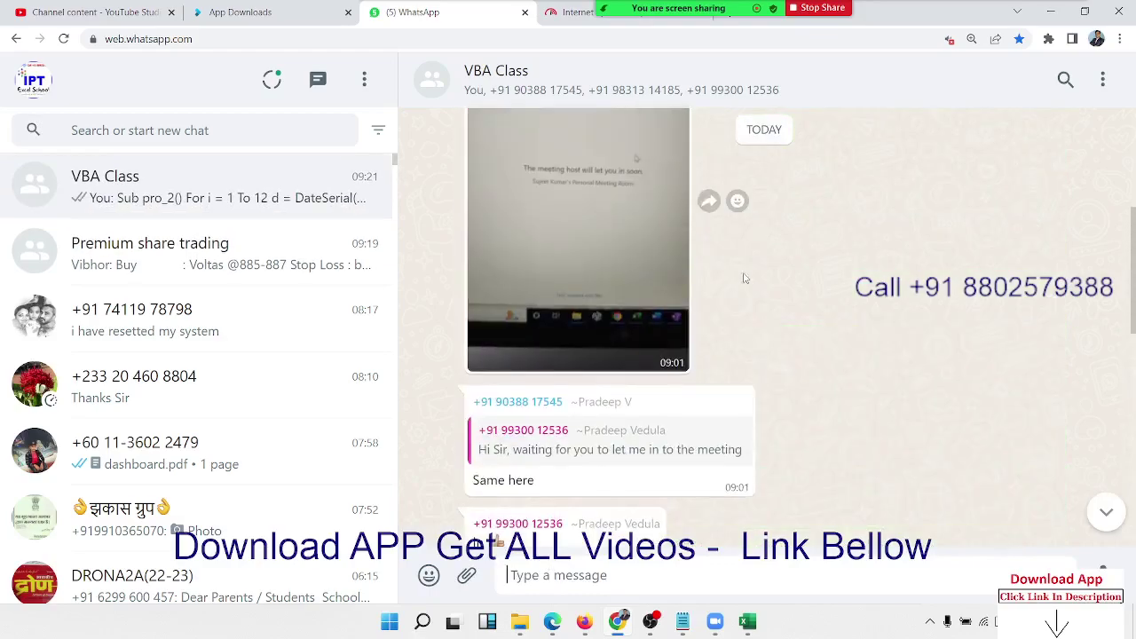